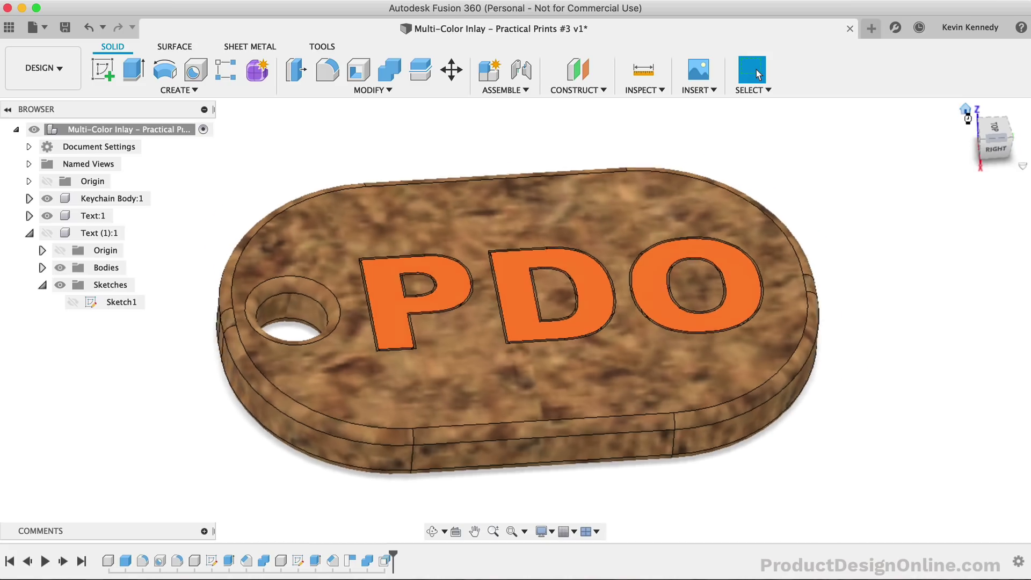
- Preview the finished PDO keychain, then start over in the empty 'Multi-Color Inlay – Practical Prints #3' design
left_click(397, 339)
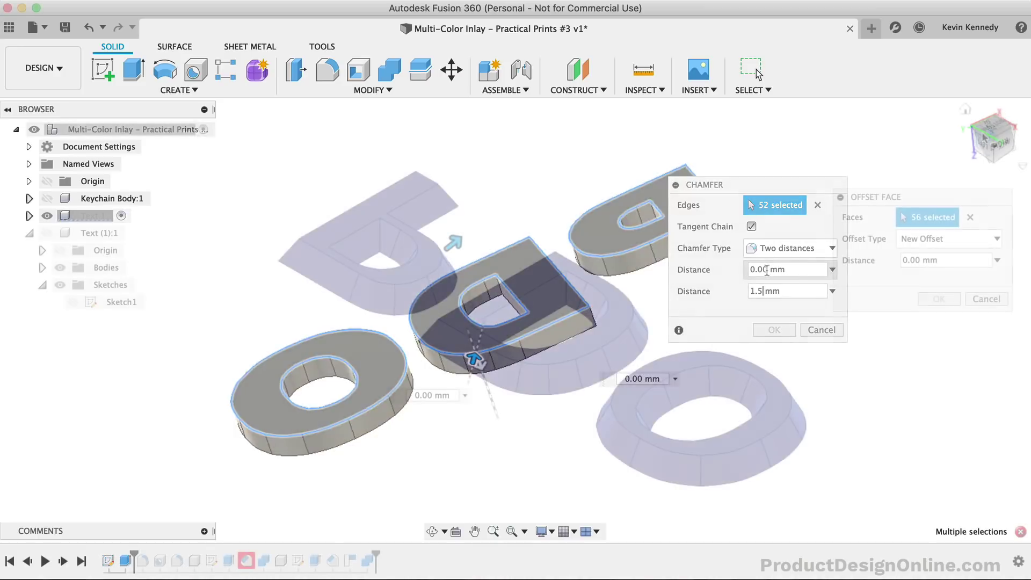
left_click(978, 156)
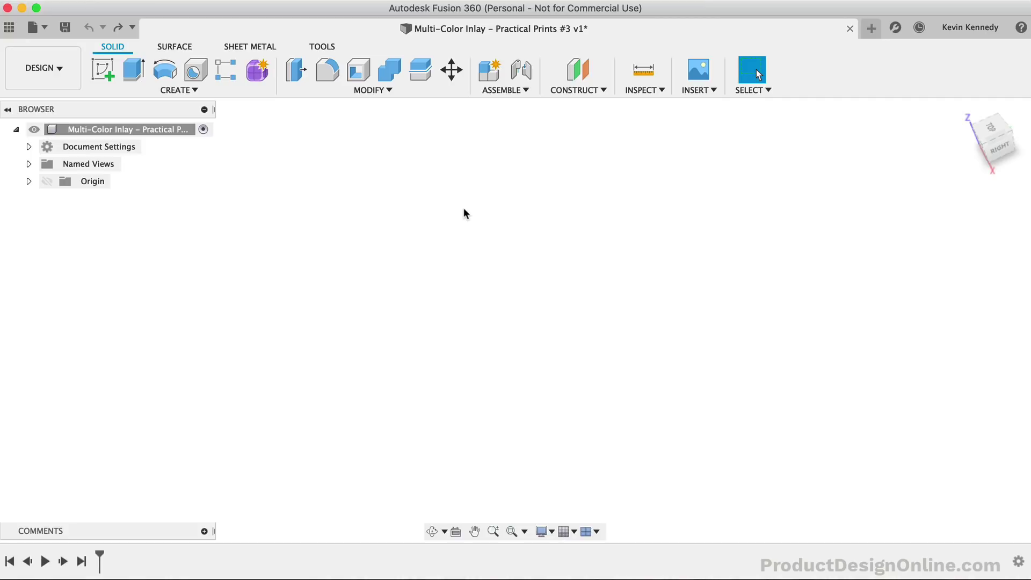
- Create a new empty component named Keychain Body
left_click(505, 90)
left_click(502, 105)
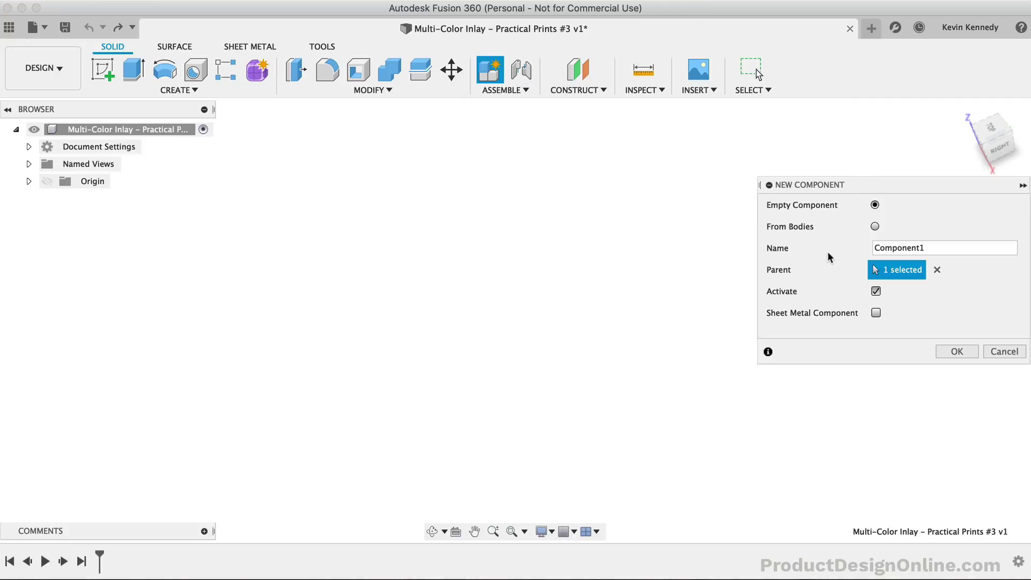
double_click(890, 247)
type("Keychain Body")
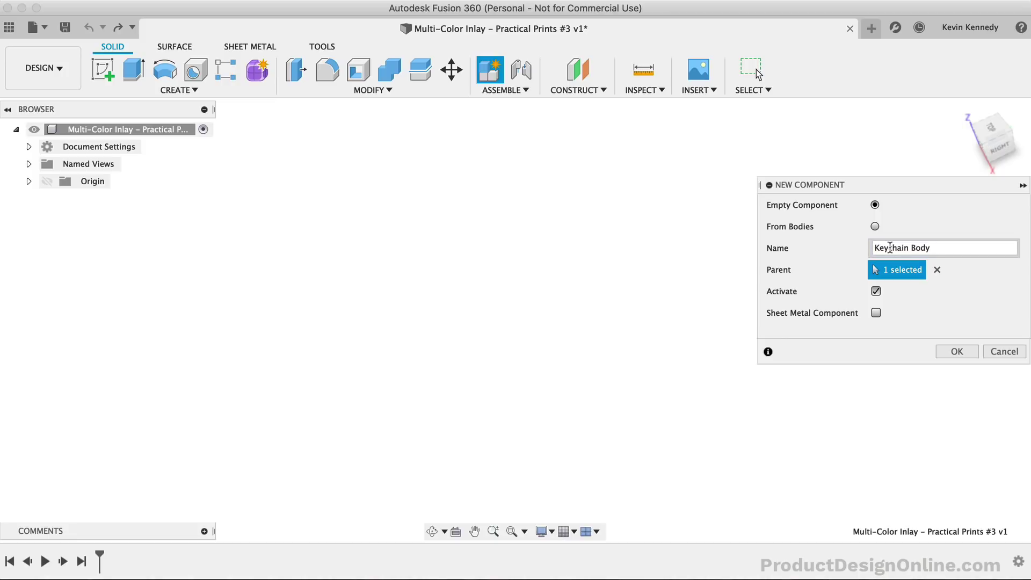
key("Return")
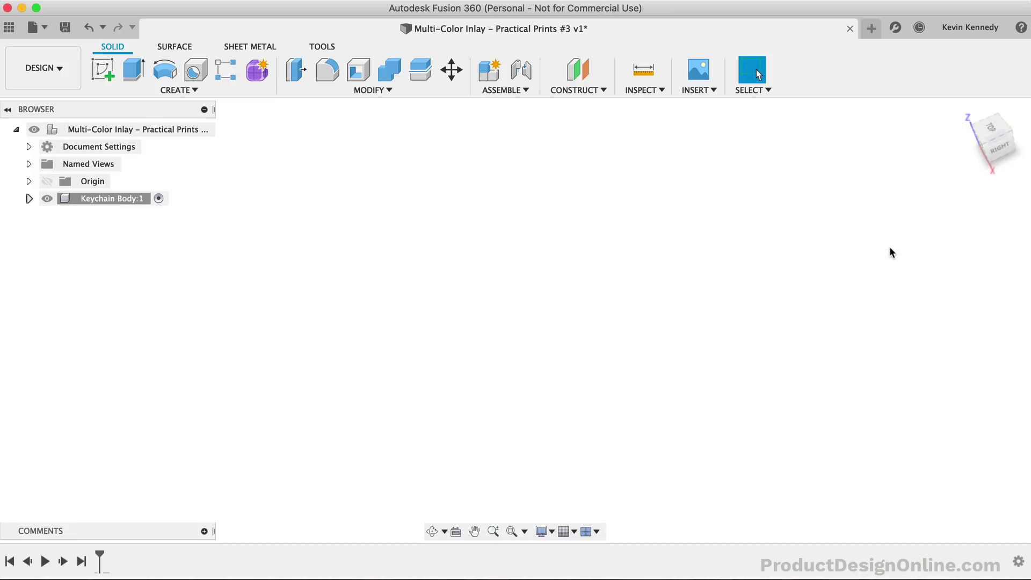
- Build a 50 × 30 mm box, 5 mm tall, on the ground plane
type("sbox")
key("Return")
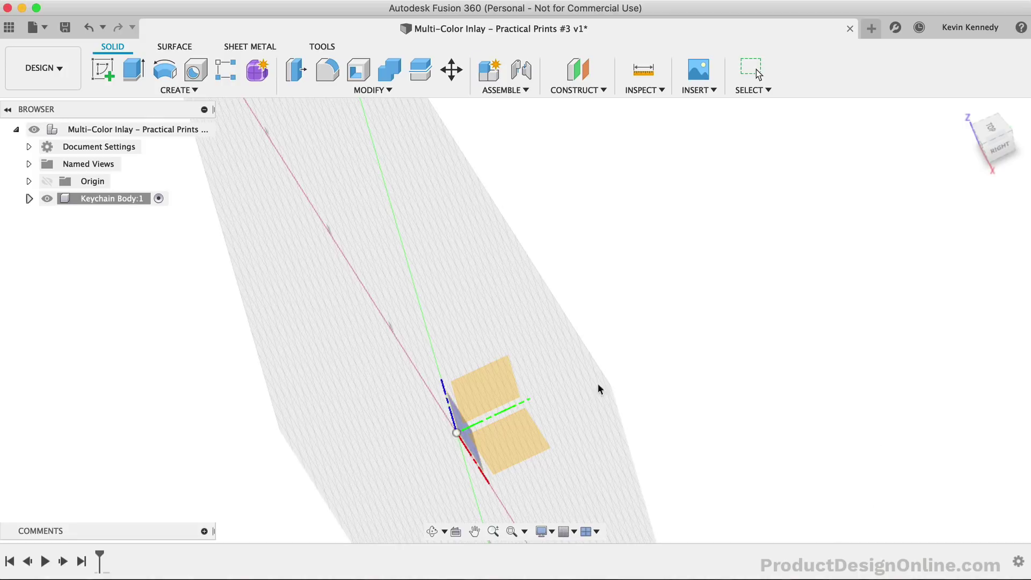
left_click(524, 447)
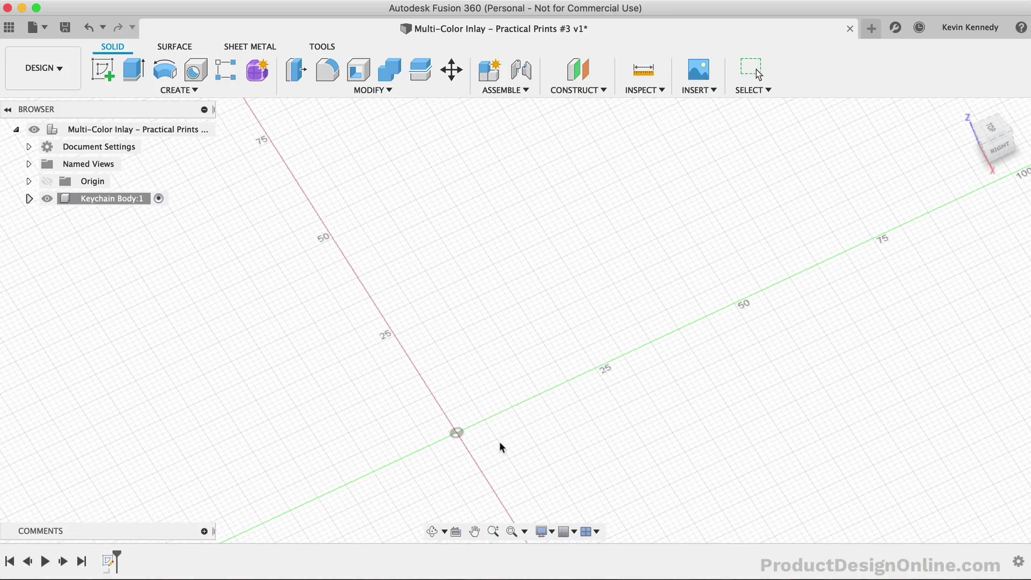
left_click(457, 432)
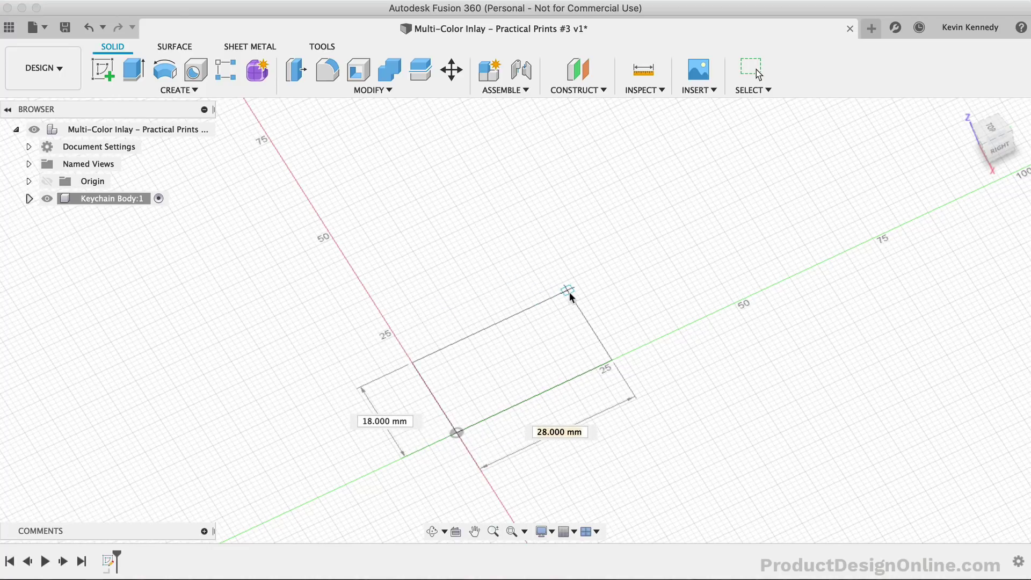
type("50")
key("Tab")
type("30")
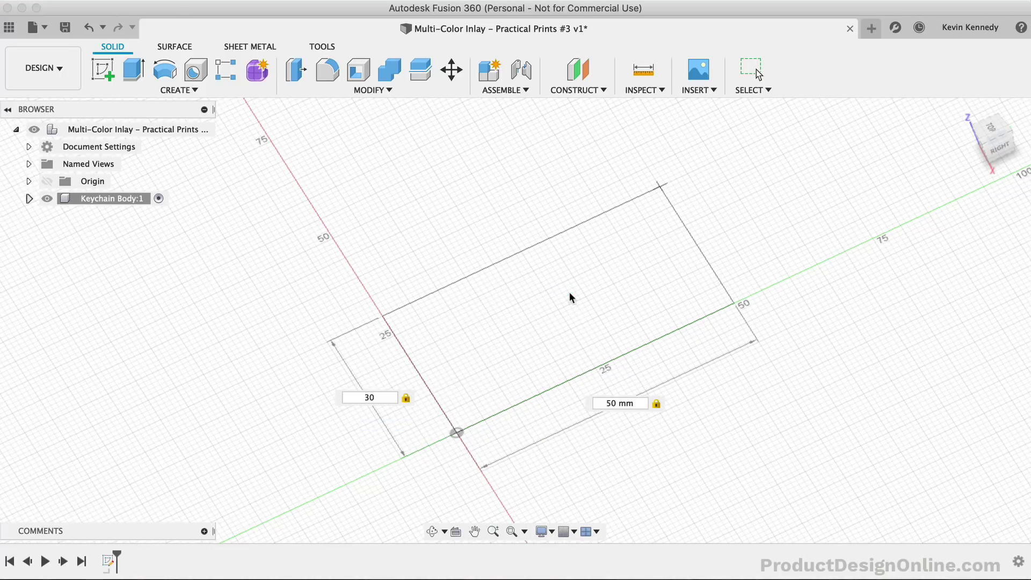
key("Return")
type("5")
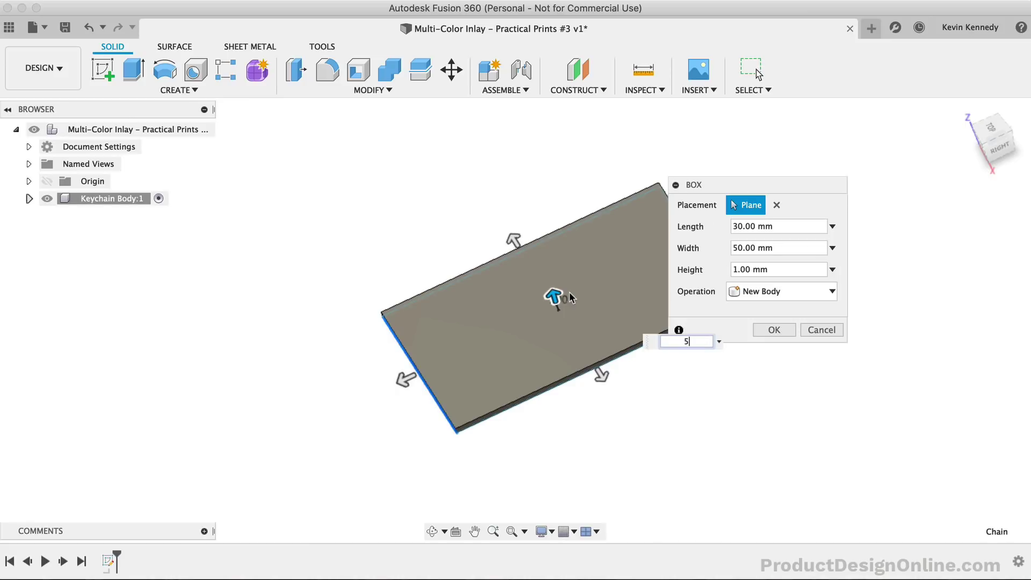
left_click(774, 329)
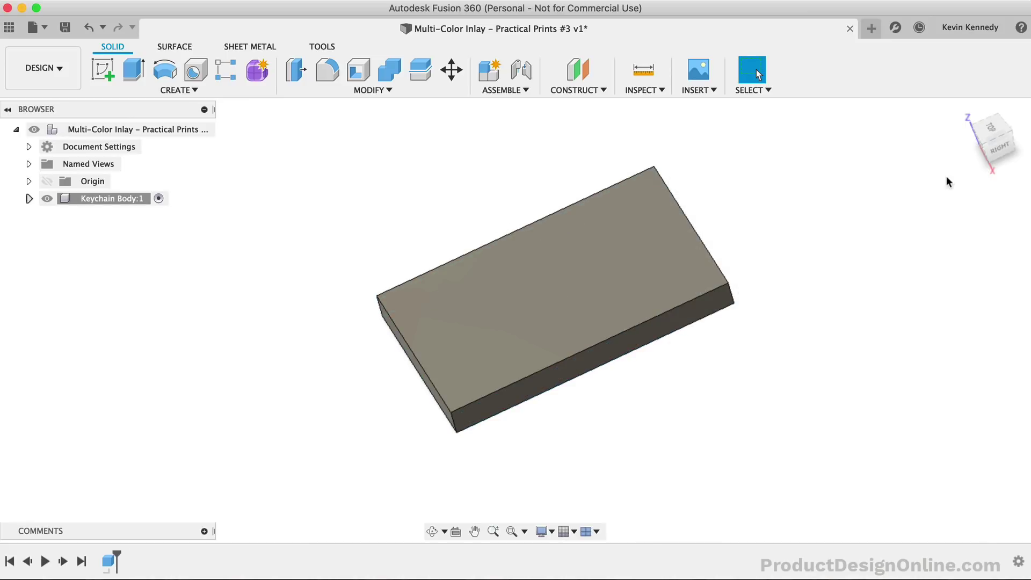
left_click(982, 171)
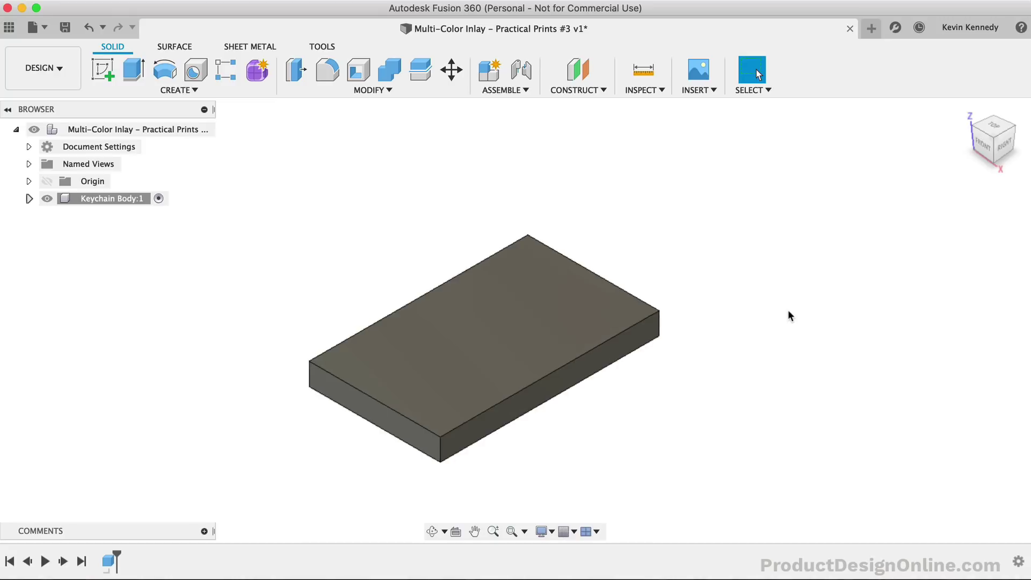
- Fillet the box's four vertical edges at 14 mm
key("f")
left_click(494, 443)
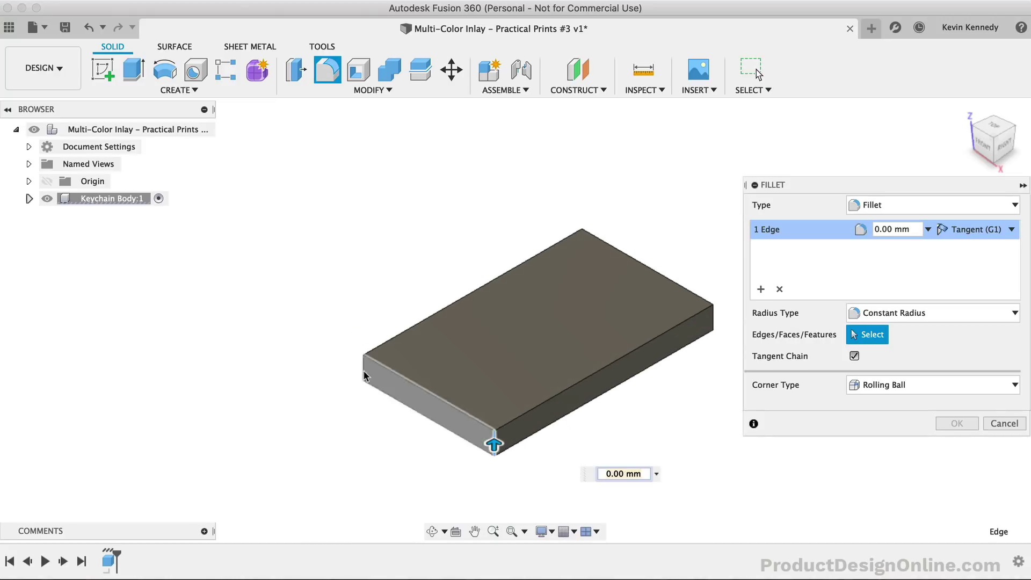
left_click(364, 370)
left_click(714, 324)
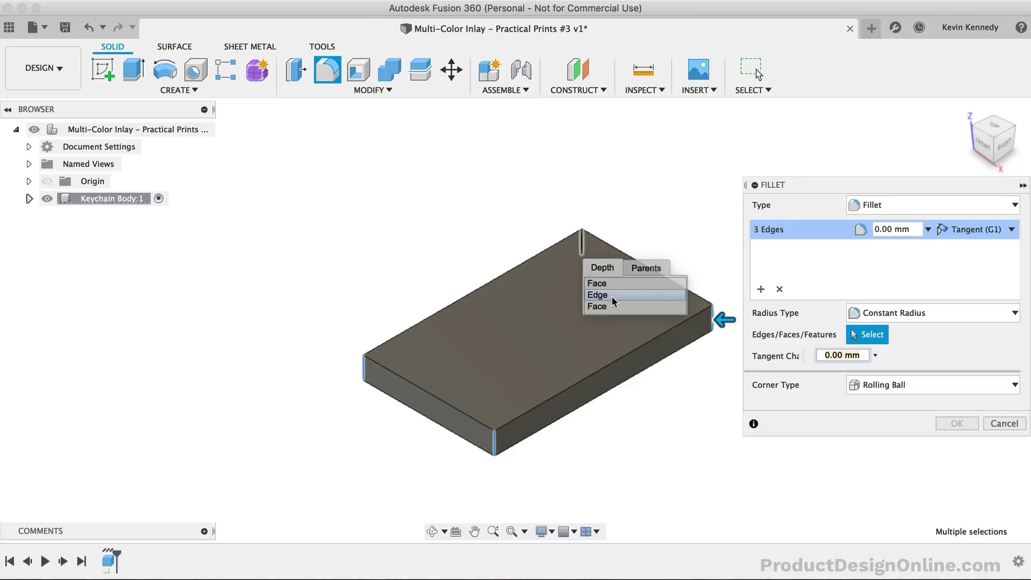
left_click(613, 300)
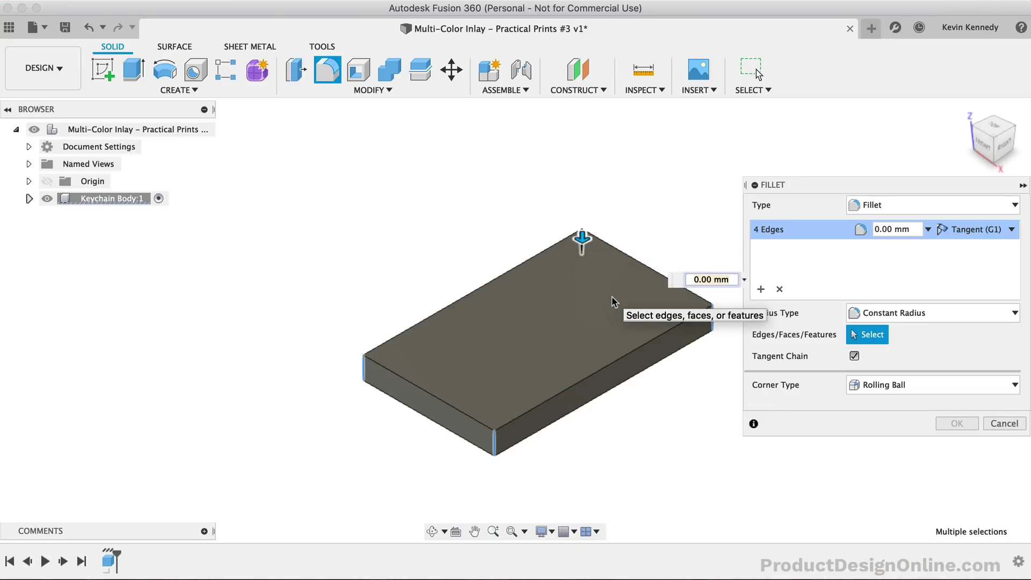
type("14")
key("Return")
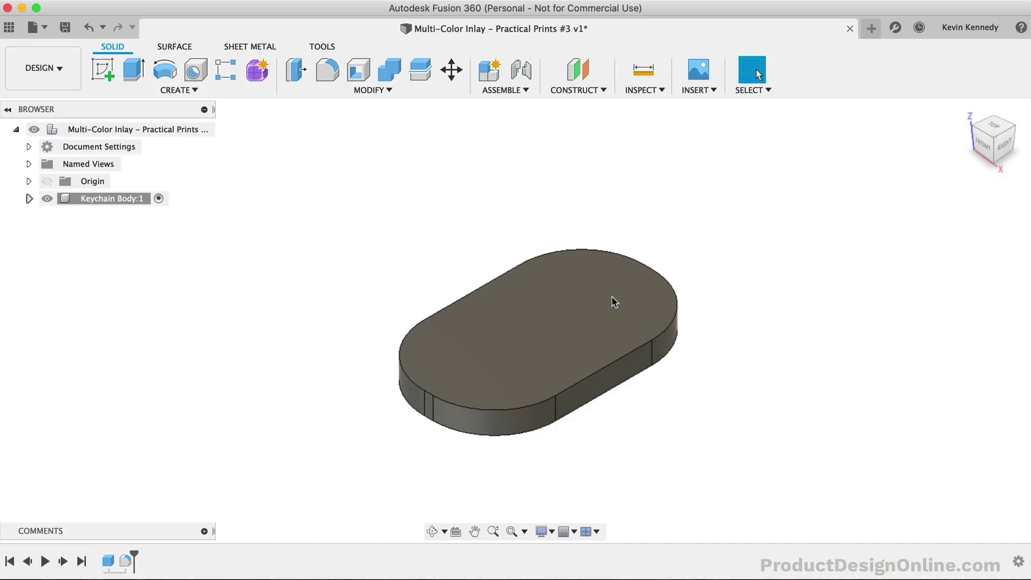
- Add a keyring hole through the slab's top face near its left end
type("shol")
key("Return")
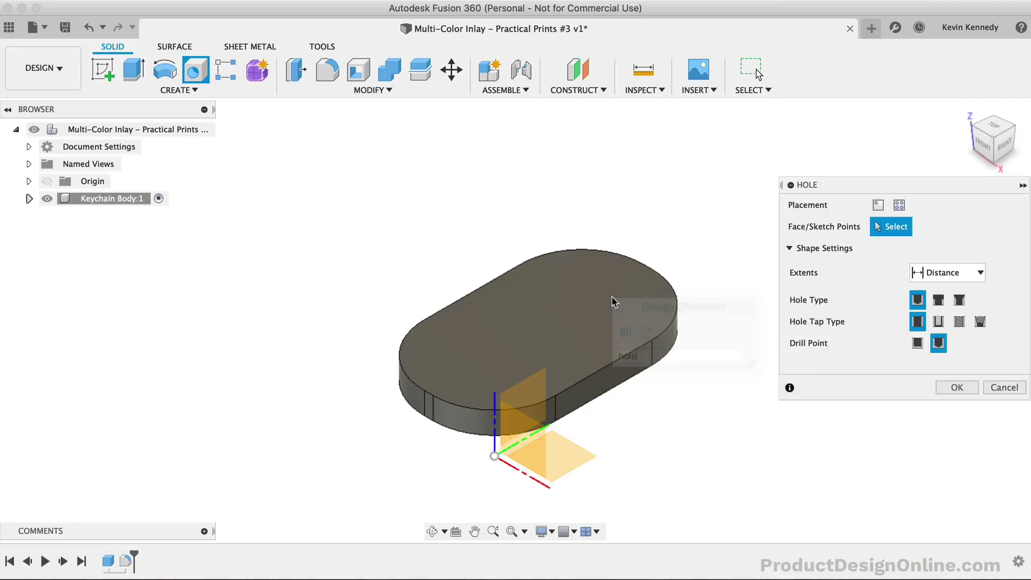
left_click(490, 346)
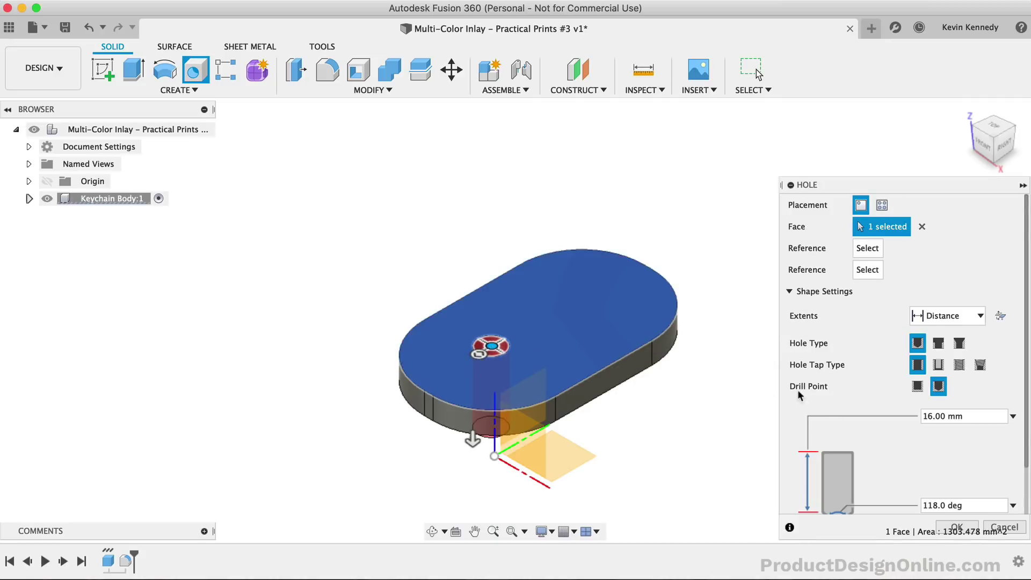
scroll(797, 393, "down", 3)
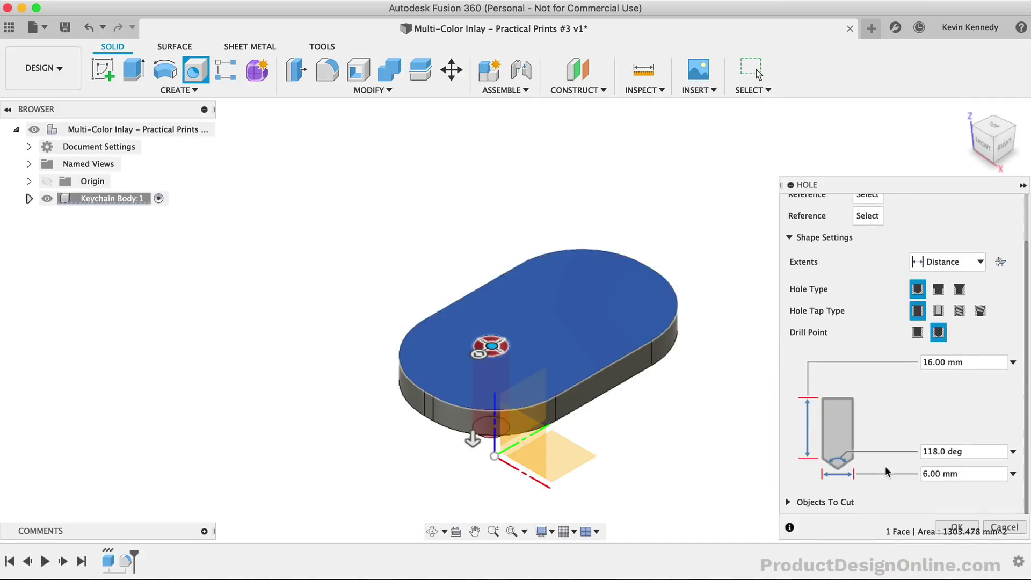
left_click(997, 128)
left_click_drag(586, 217, 520, 229)
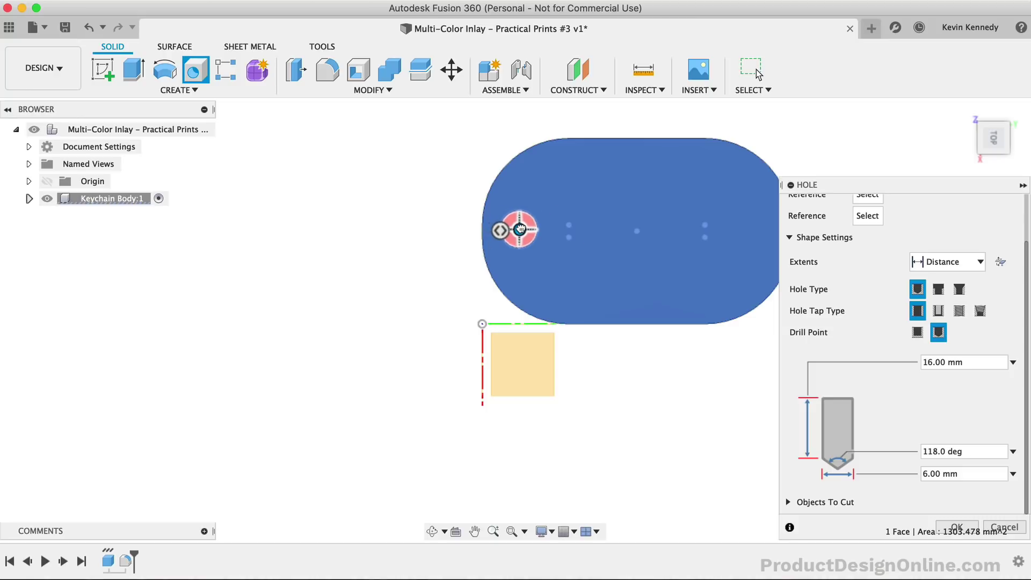
scroll(520, 226, "right", 3)
scroll(521, 225, "right", 4)
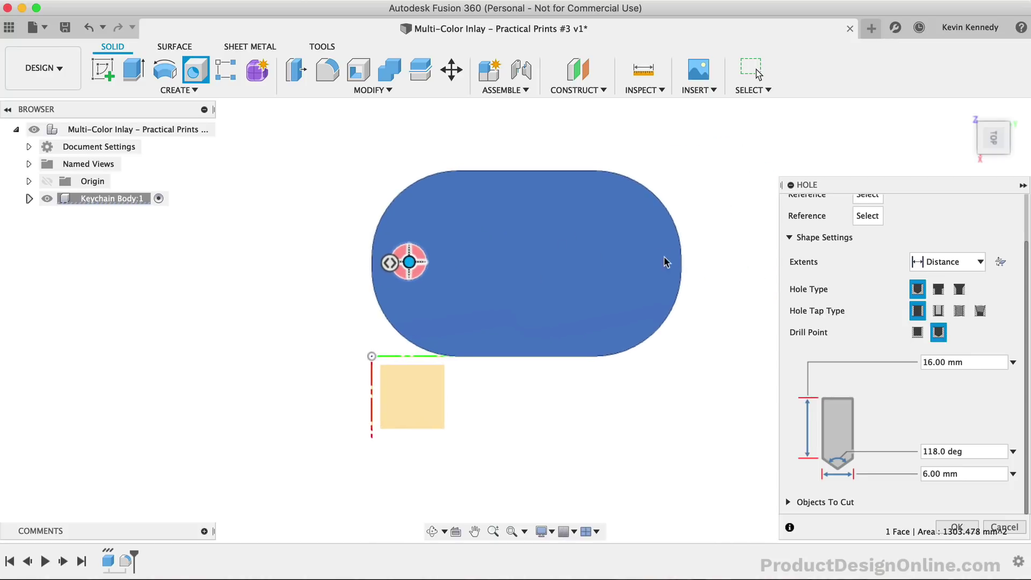
left_click(950, 528)
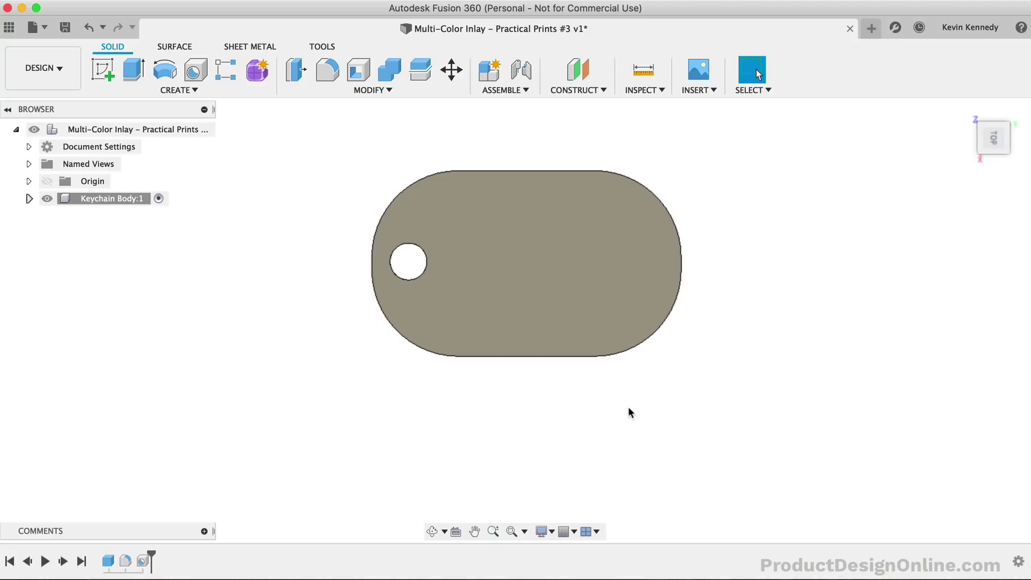
- Round the slab's top and bottom face edges with a 1 mm fillet
key("f")
left_click(623, 288)
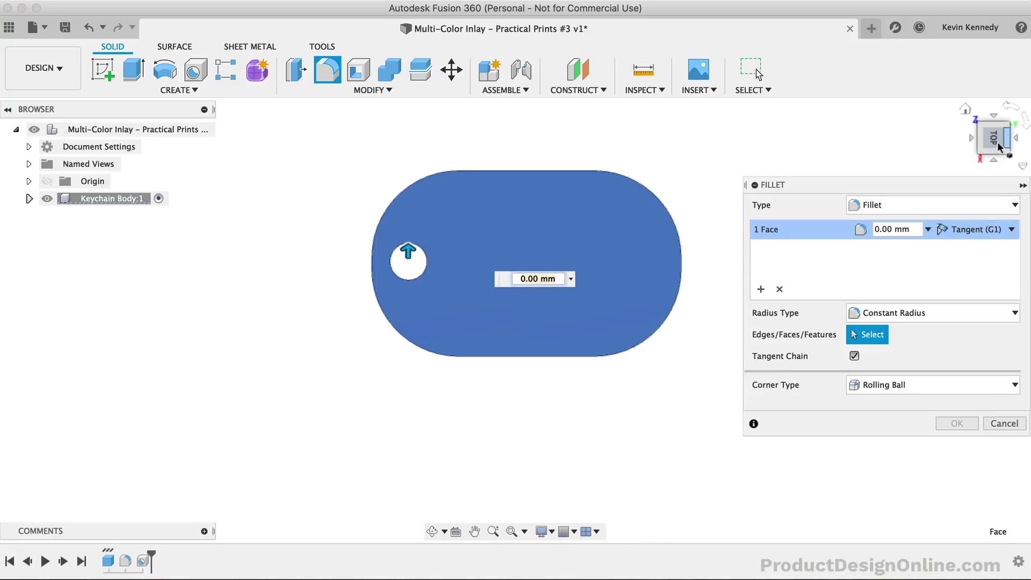
left_click_drag(999, 146, 701, 400)
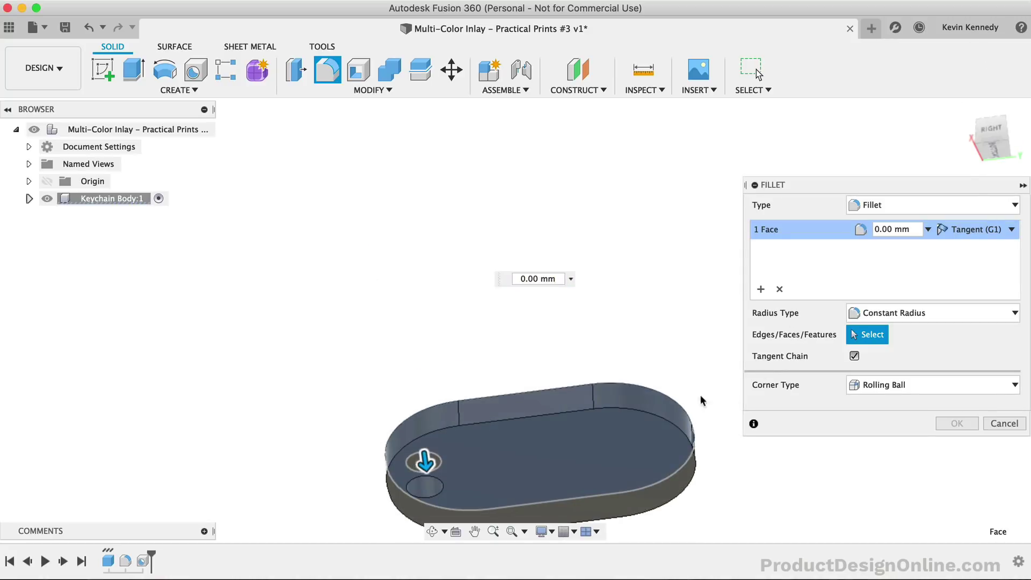
left_click(639, 432)
type("1")
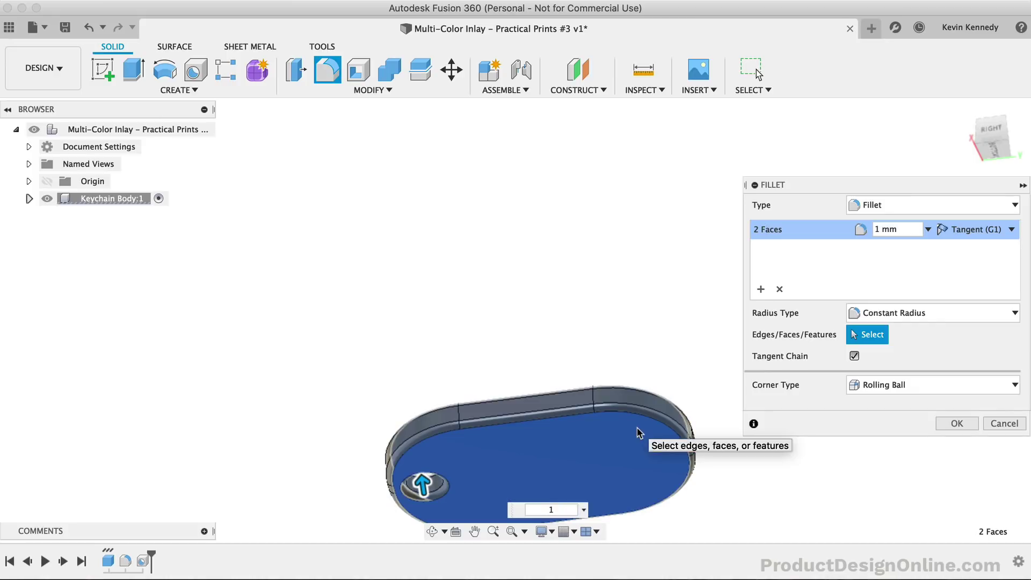
key("Return")
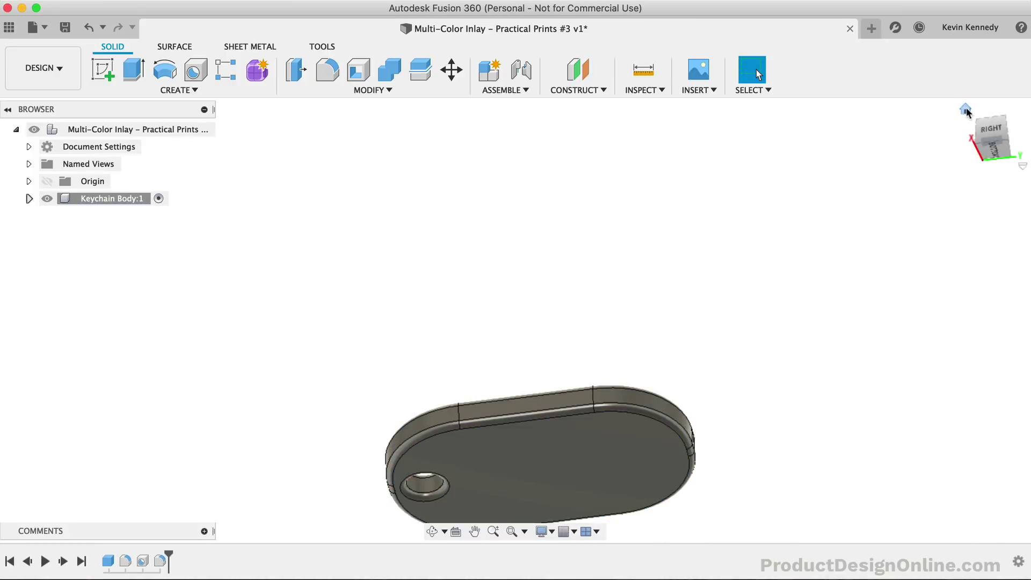
left_click(967, 111)
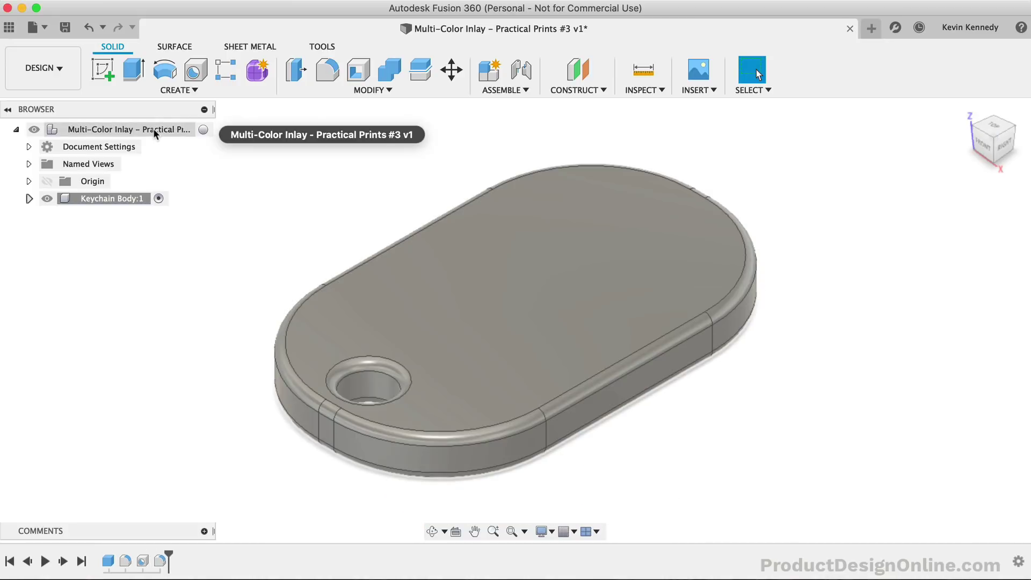
- Add a new component to the top-level design and rename it Text
right_click(154, 131)
left_click(193, 160)
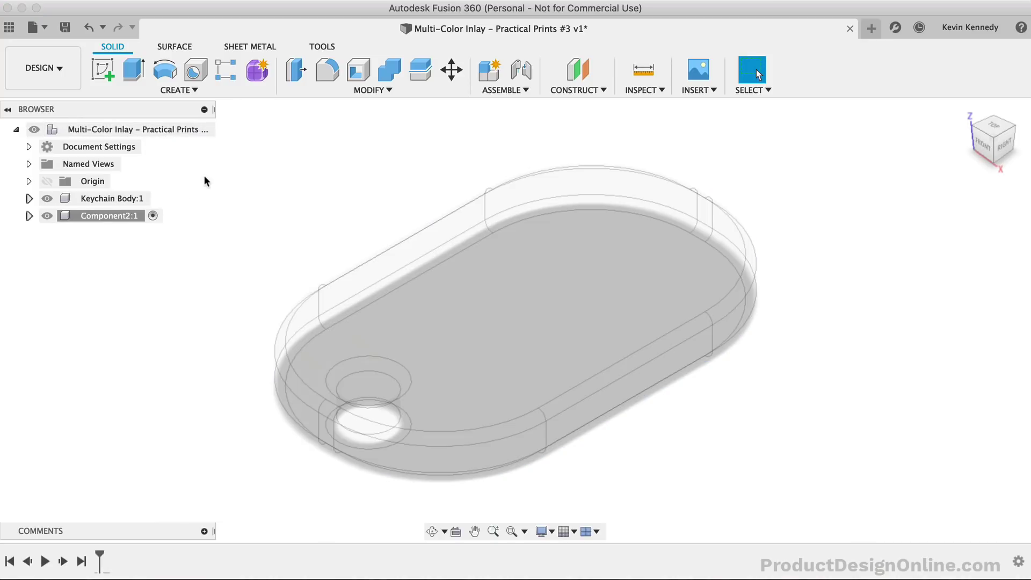
double_click(100, 216)
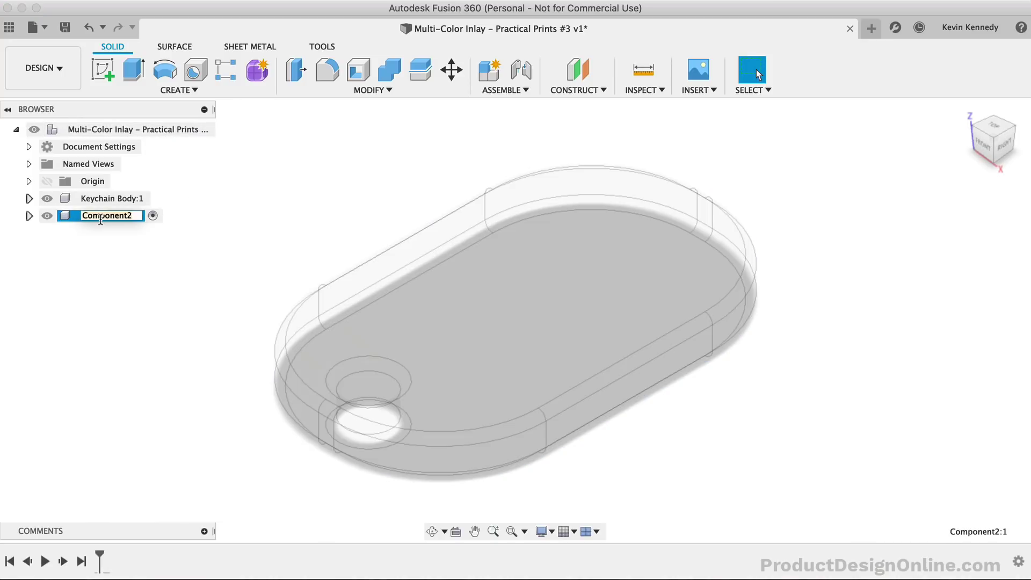
type("text")
key("Return")
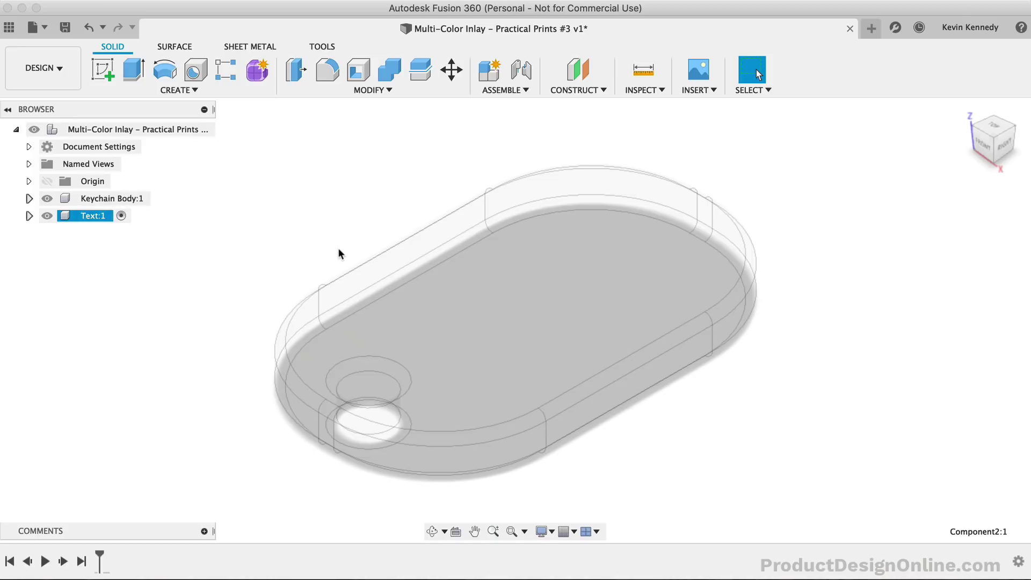
left_click(332, 224)
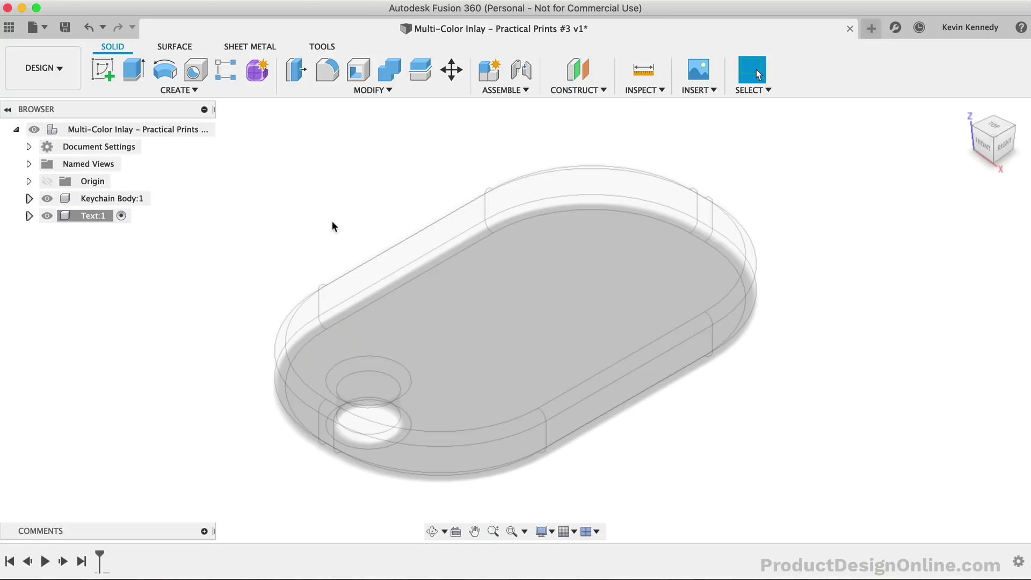
- Start a text sketch on the keychain's top face and enter PDO
type("ste")
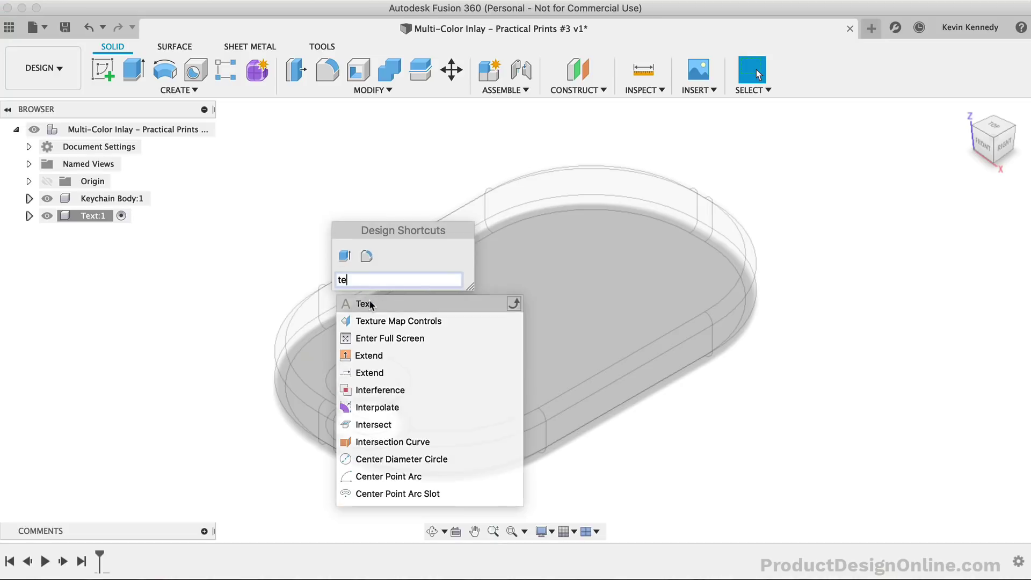
left_click(361, 303)
left_click(441, 340)
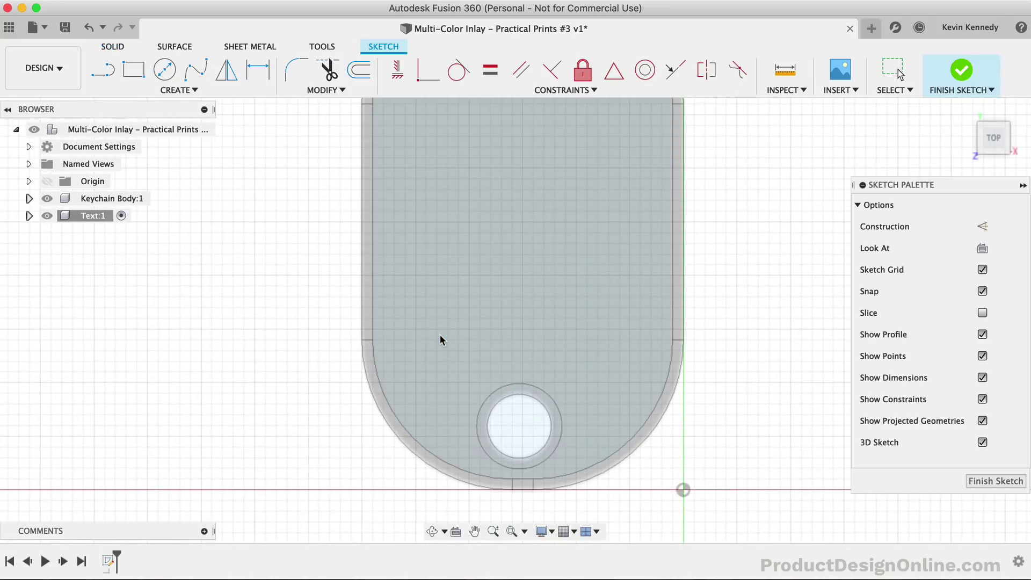
left_click(1025, 120)
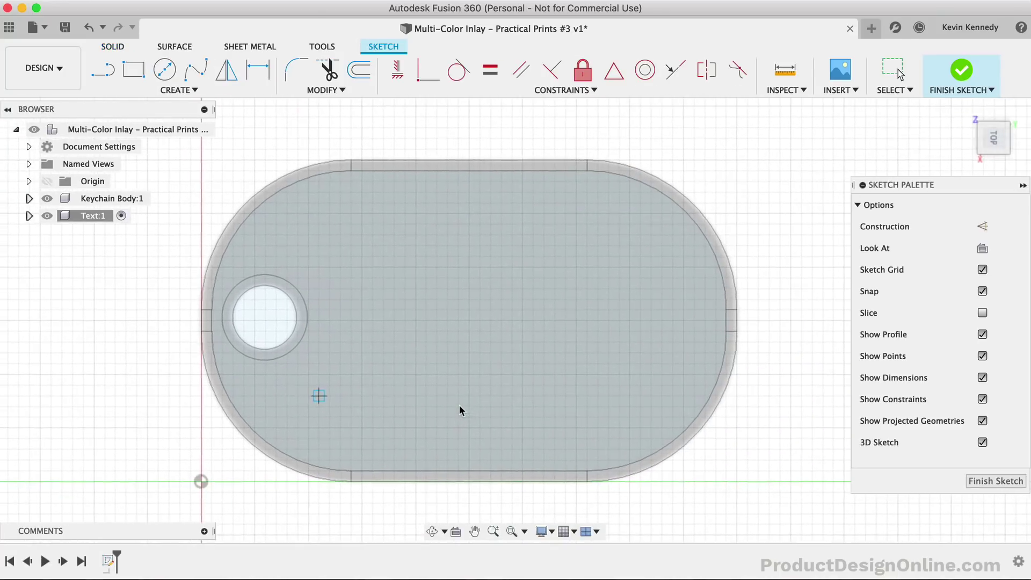
left_click(332, 394)
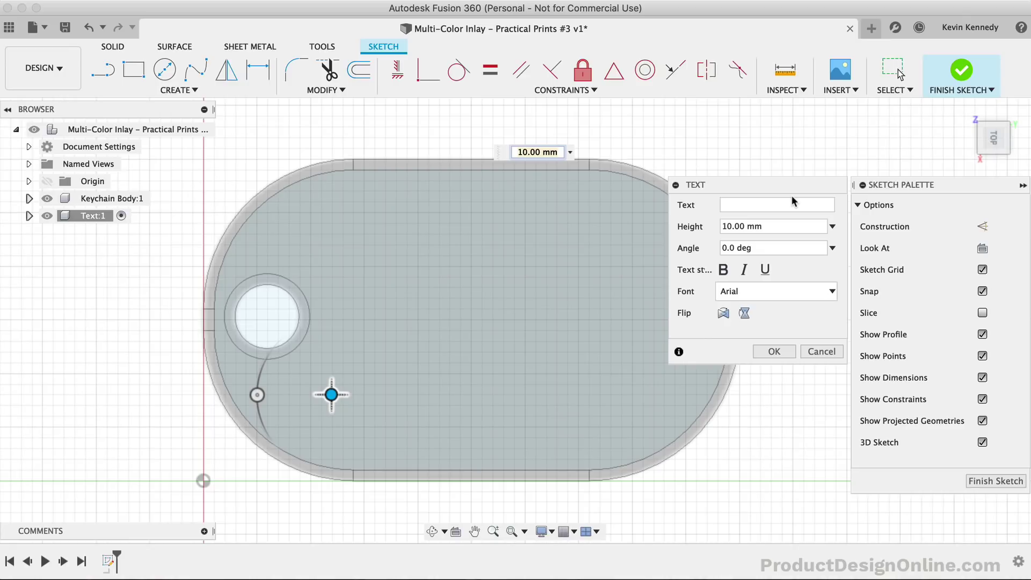
left_click(786, 205)
type("PD")
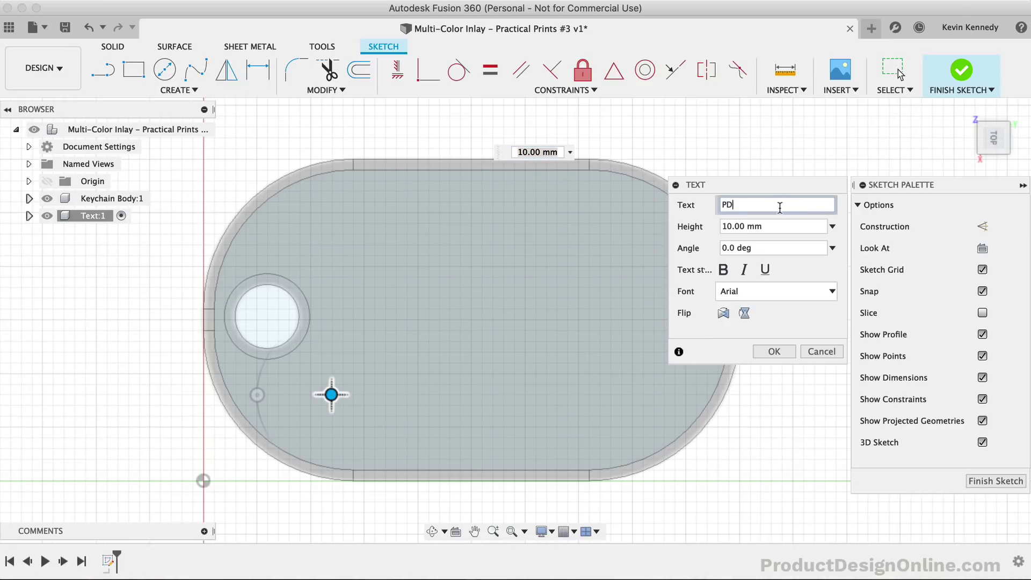
type("O")
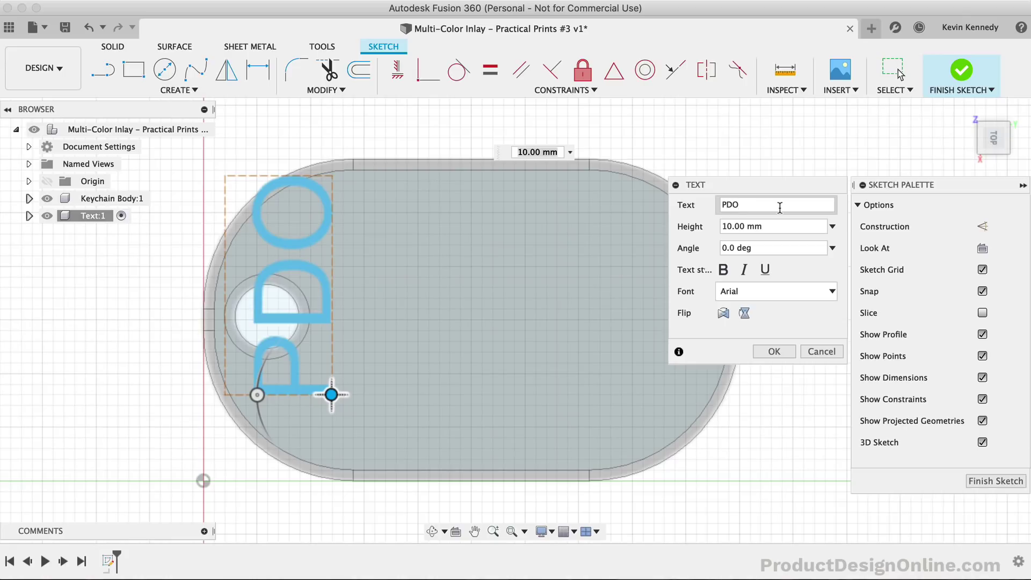
- Set the PDO text to Arial Black, 15 mm, rotated -90° lengthwise beside the hole
left_click(799, 298)
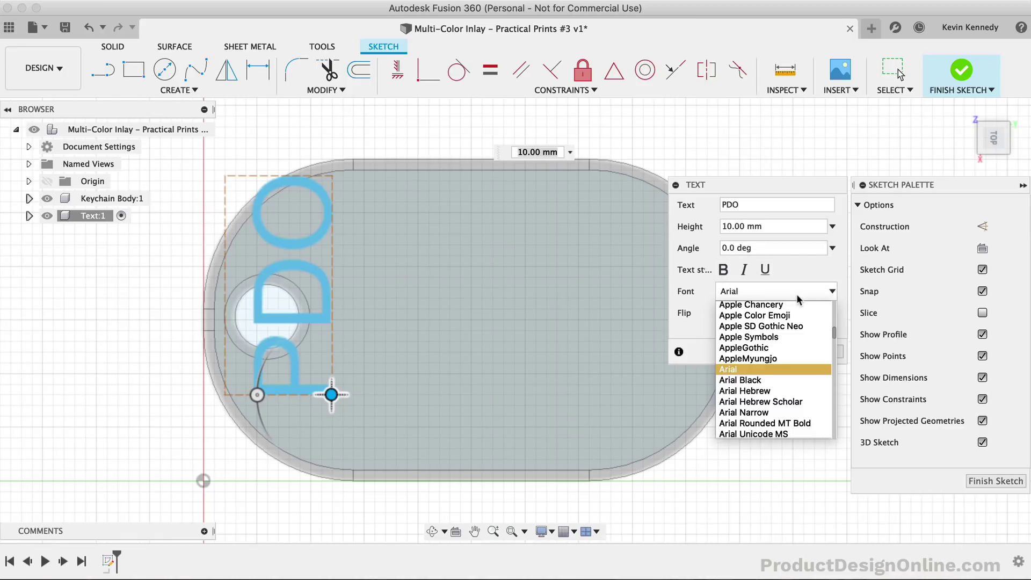
left_click(799, 299)
left_click(790, 300)
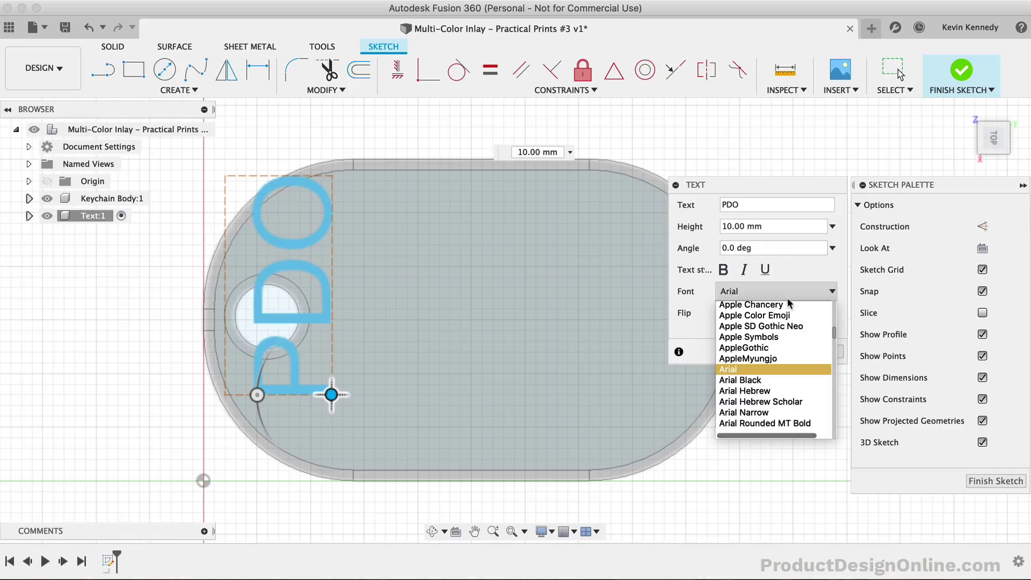
key("Escape")
left_click(772, 300)
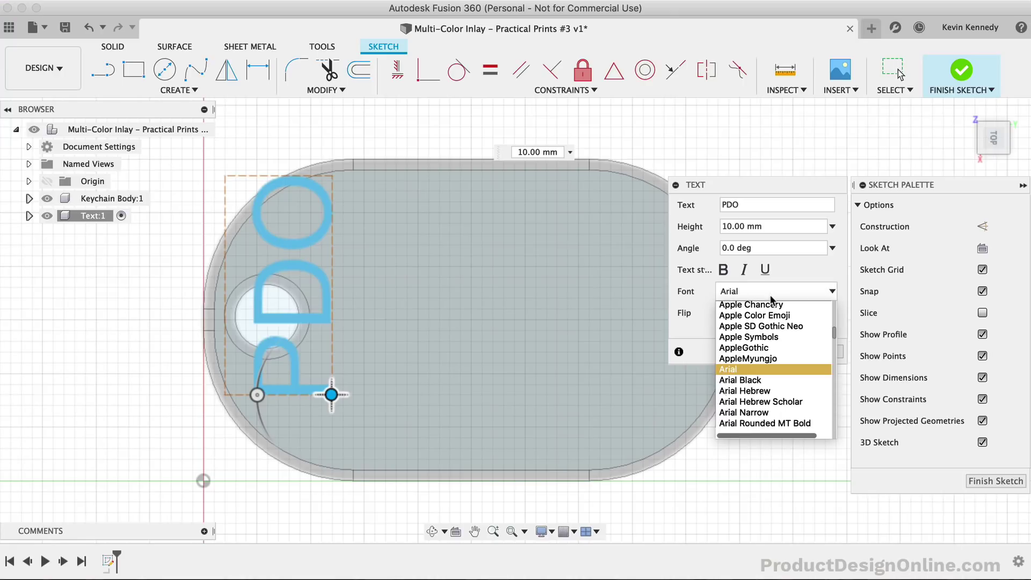
left_click(797, 382)
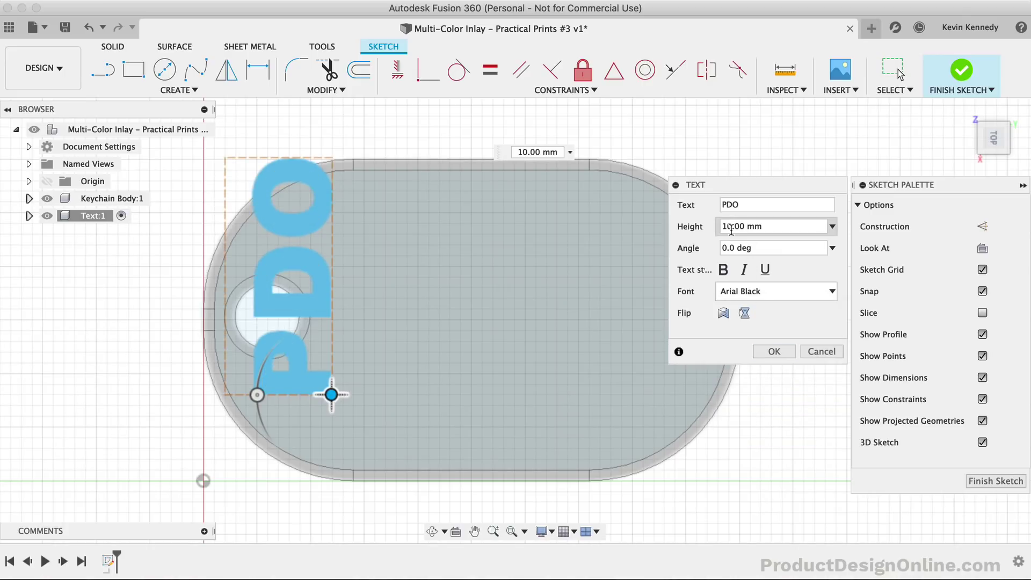
left_click(729, 227)
type("15")
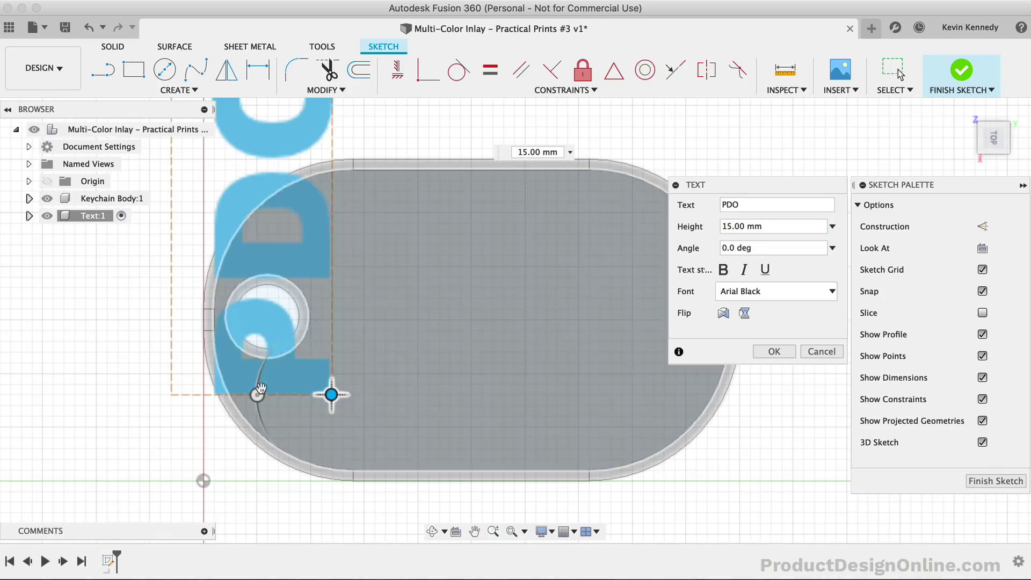
left_click_drag(258, 393, 337, 296)
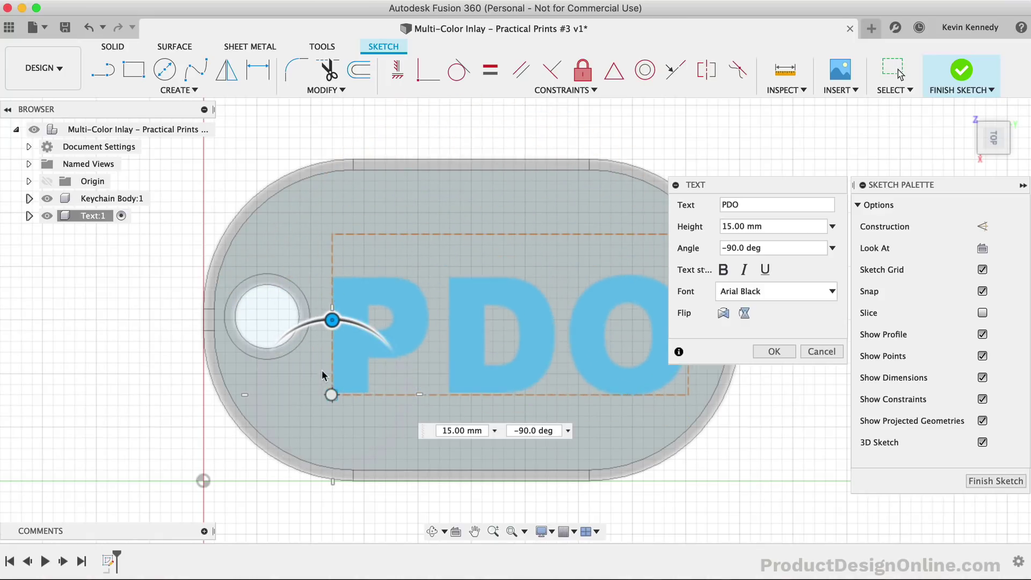
left_click_drag(331, 393, 329, 376)
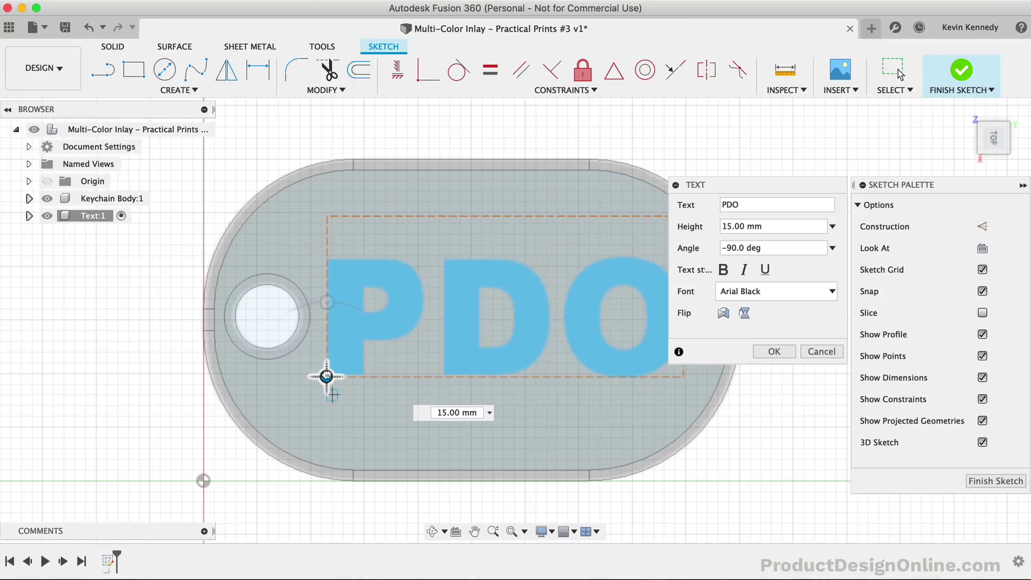
left_click_drag(326, 376, 334, 374)
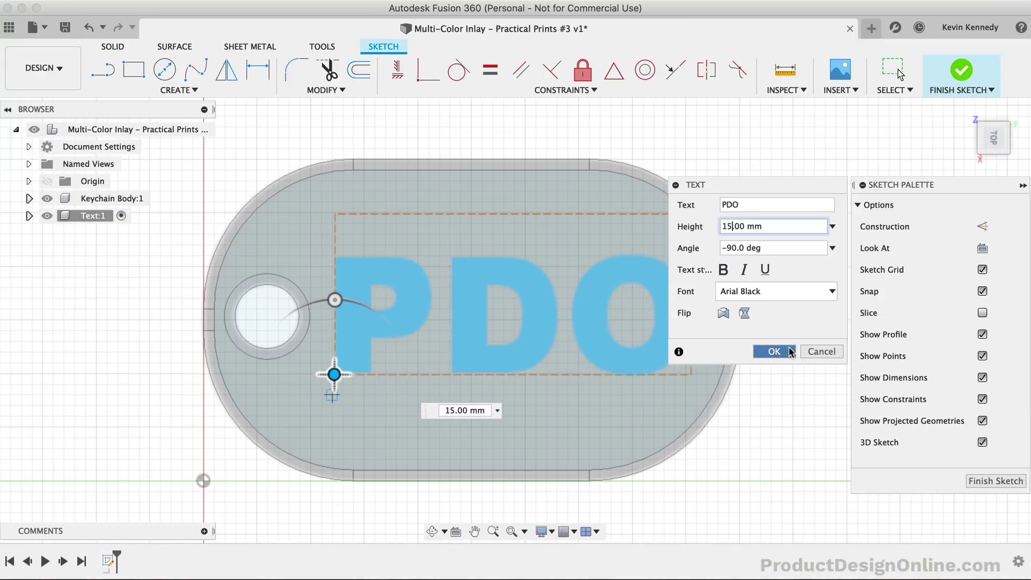
- Commit the PDO text and project the keychain top face's outline and hole into the sketch
left_click(790, 352)
key("p")
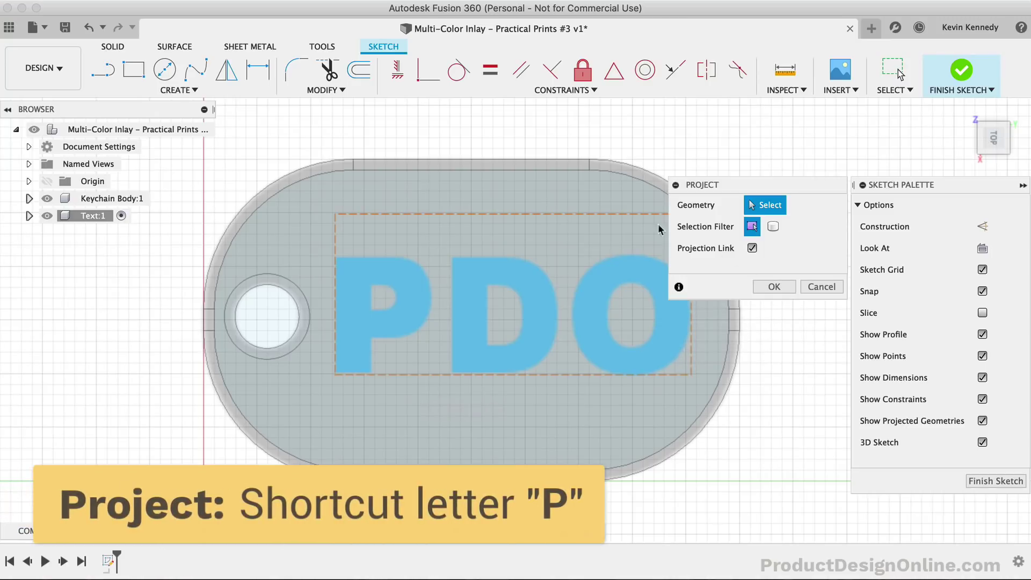
left_click(569, 186)
left_click(774, 287)
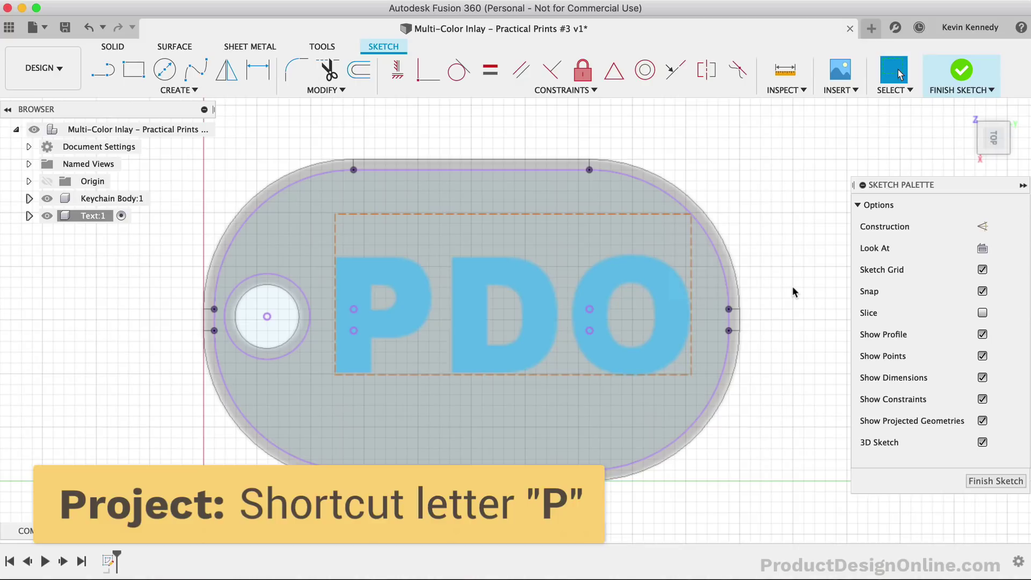
left_click(1007, 156)
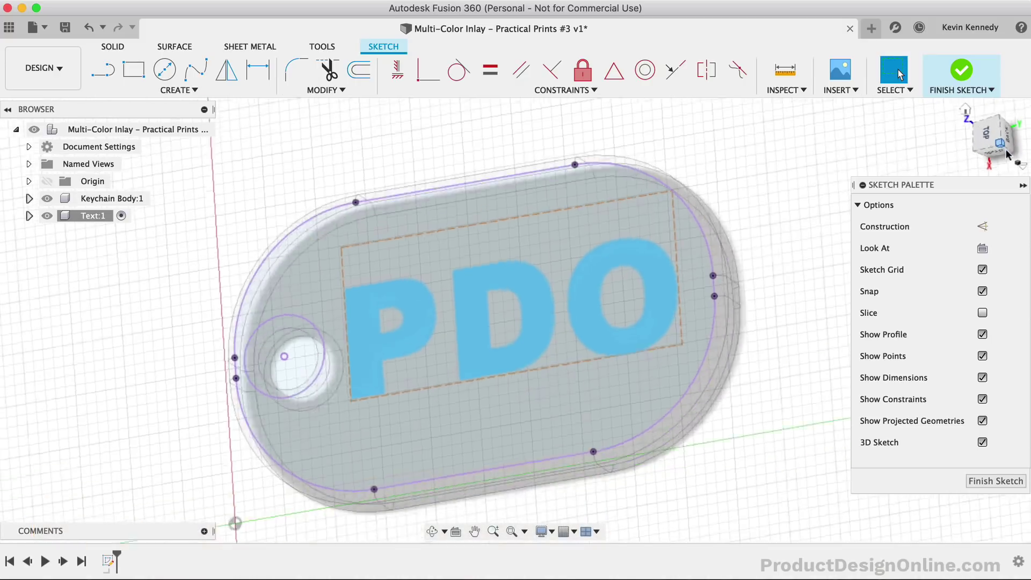
left_click(984, 127)
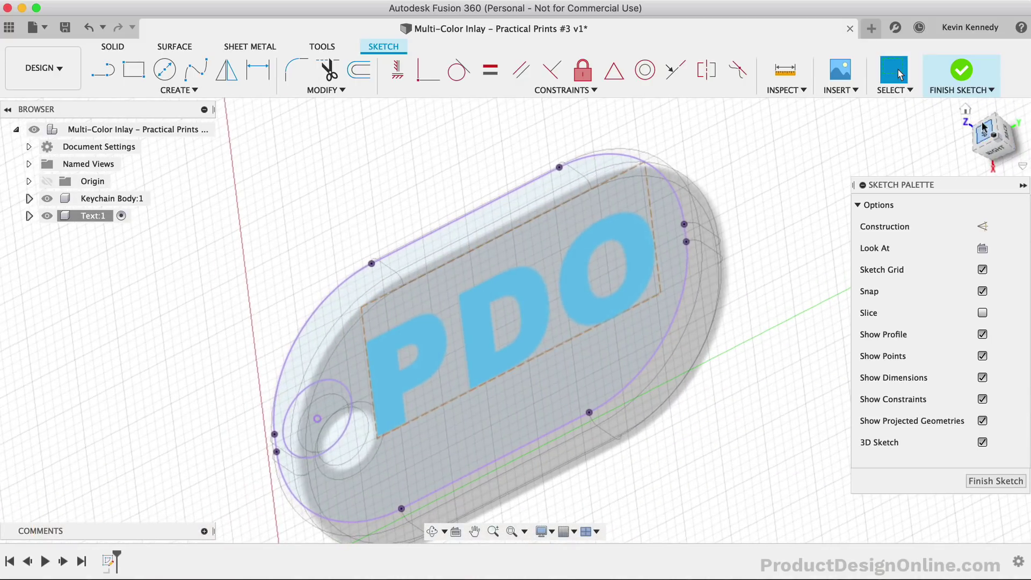
left_click(965, 110)
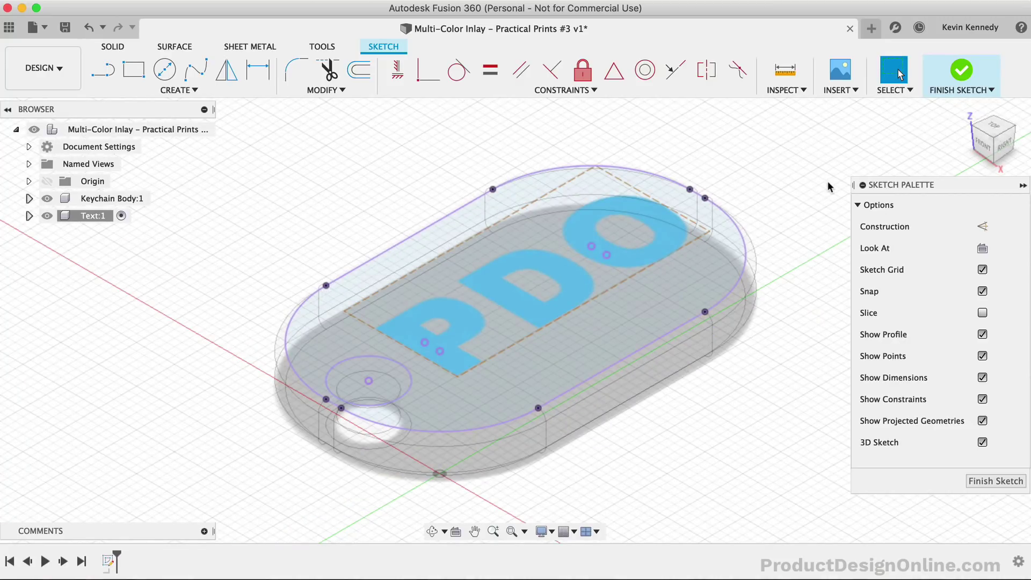
- Extrude the PDO text profile -1.5 mm into the keychain as a new body
key("e")
left_click(595, 251)
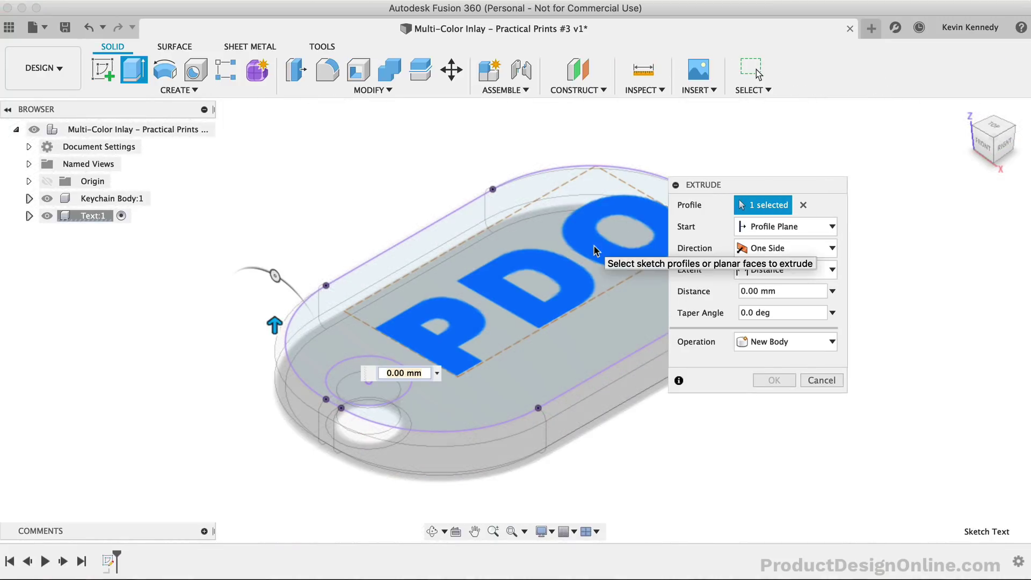
type("-1.5")
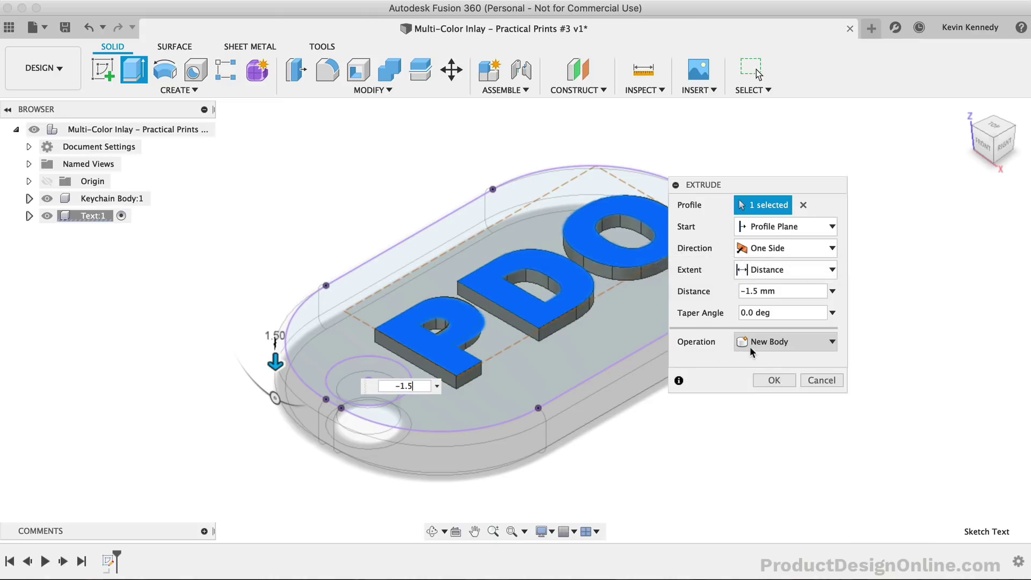
left_click(783, 346)
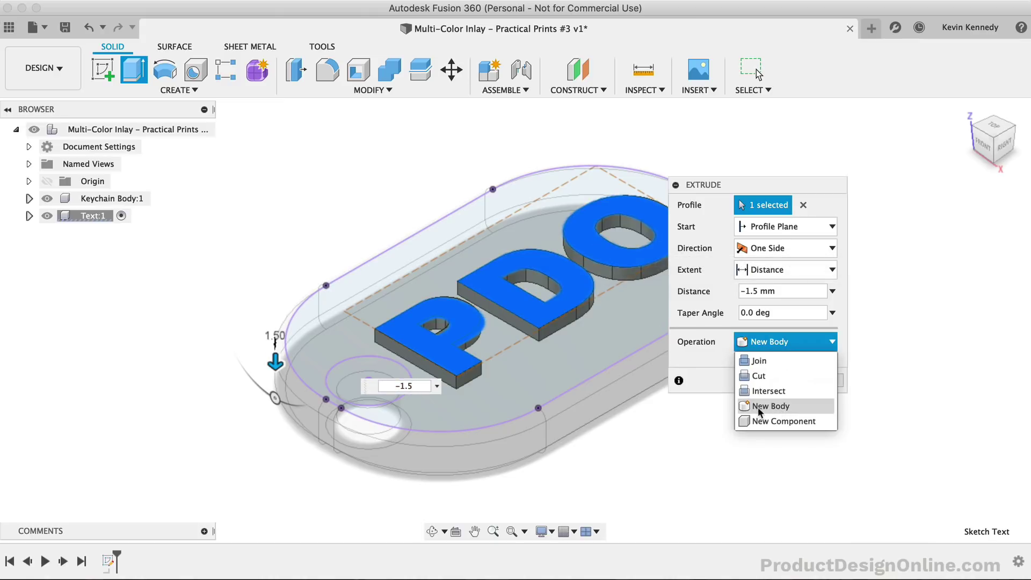
left_click(807, 405)
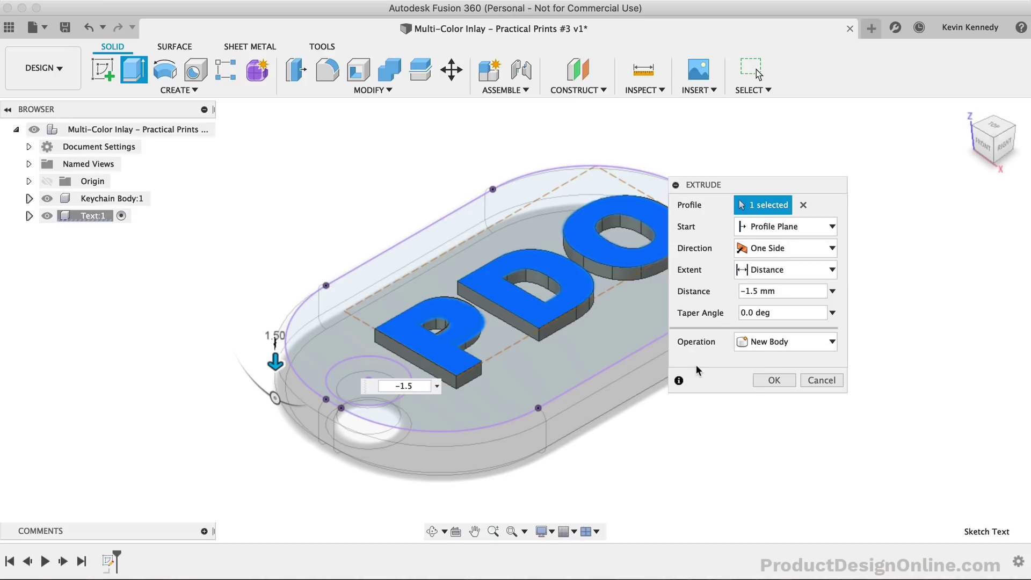
left_click(775, 380)
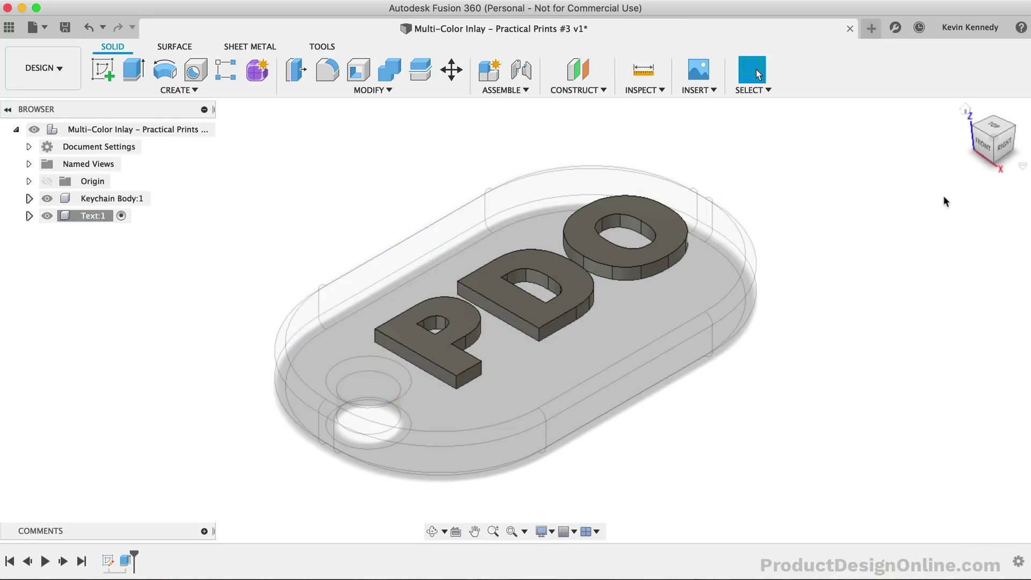
left_click(1005, 146)
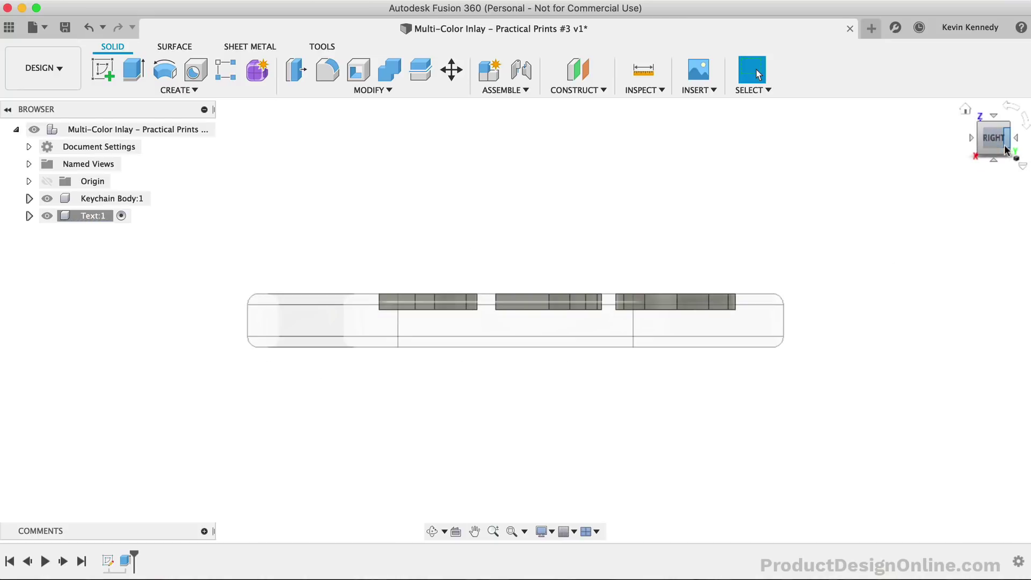
- Hide Keychain Body:1 so only the PDO letter bodies remain visible
left_click(966, 110)
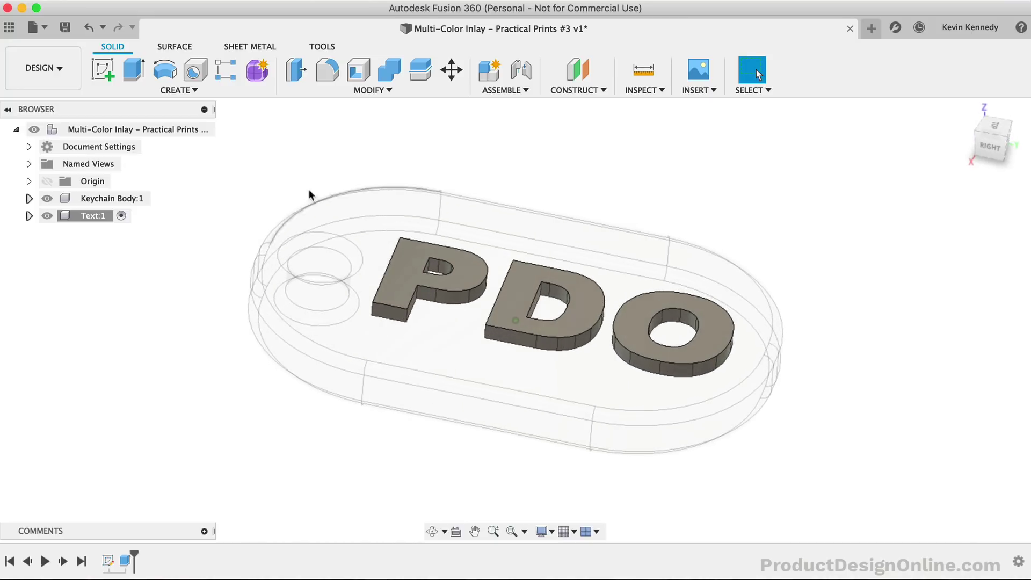
left_click(355, 95)
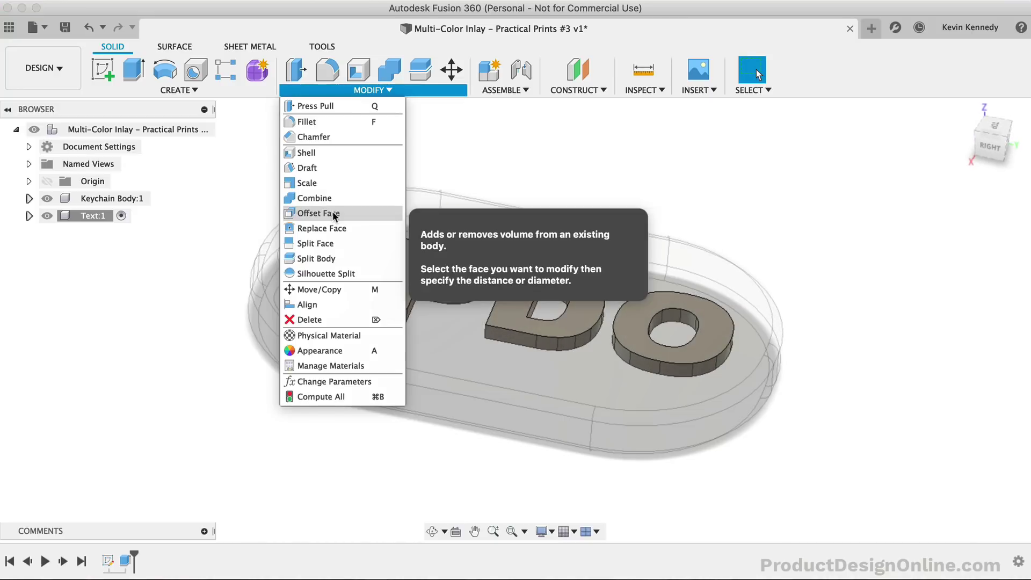
left_click(47, 198)
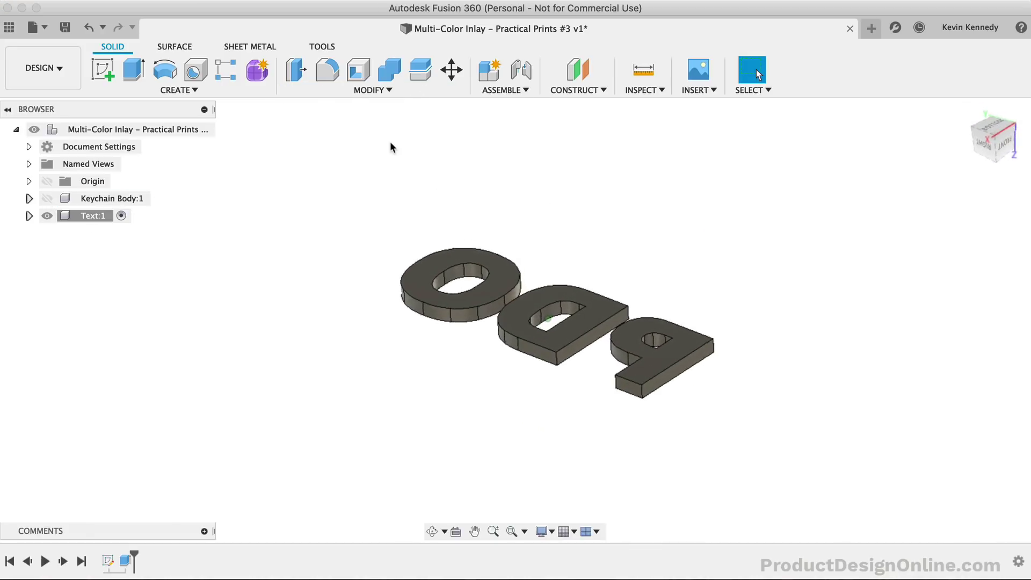
- Start a chamfer on the PDO letters, picking edges of the O
left_click(362, 91)
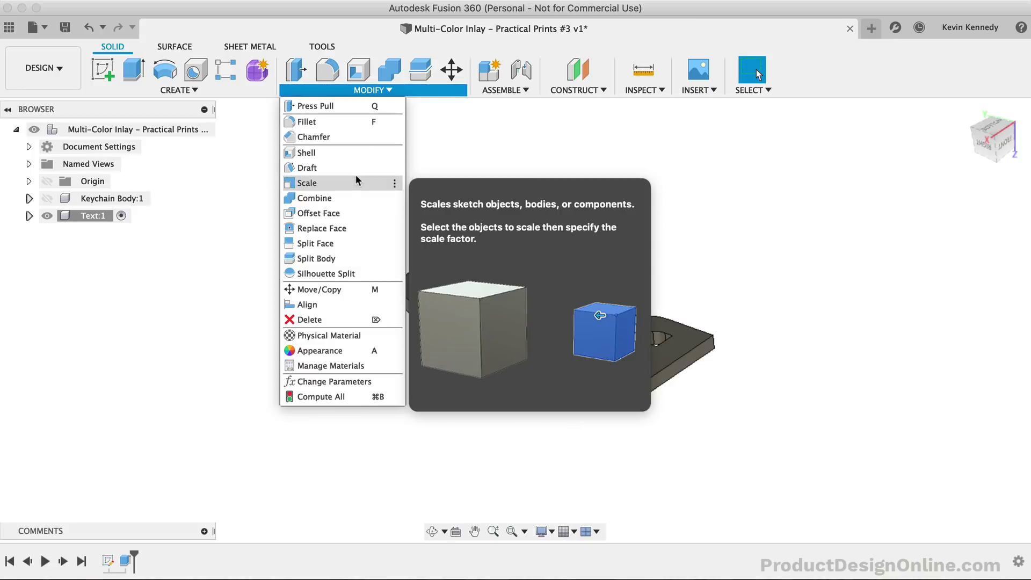
left_click(344, 138)
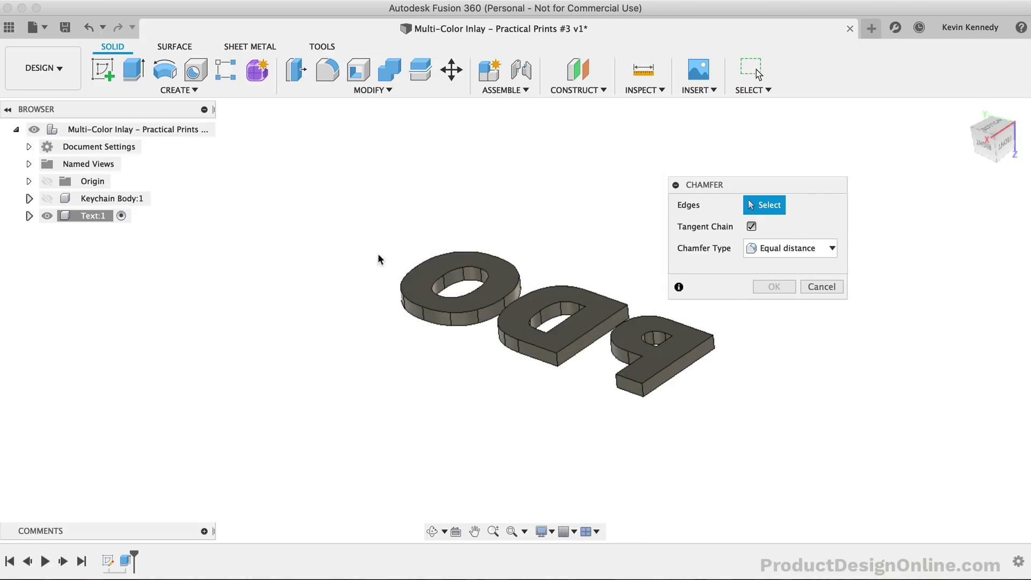
left_click(412, 308)
left_click(439, 315)
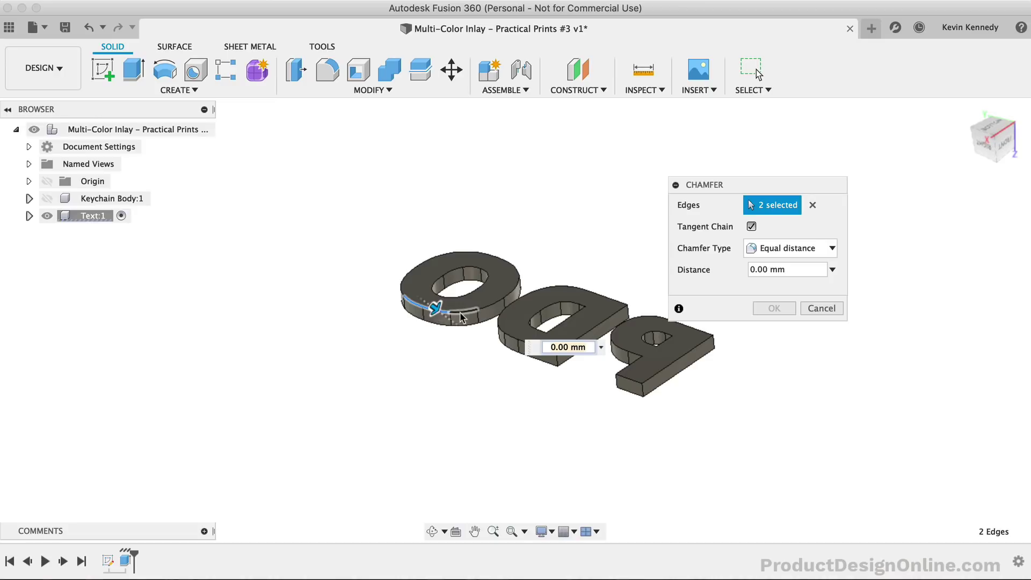
left_click(462, 315)
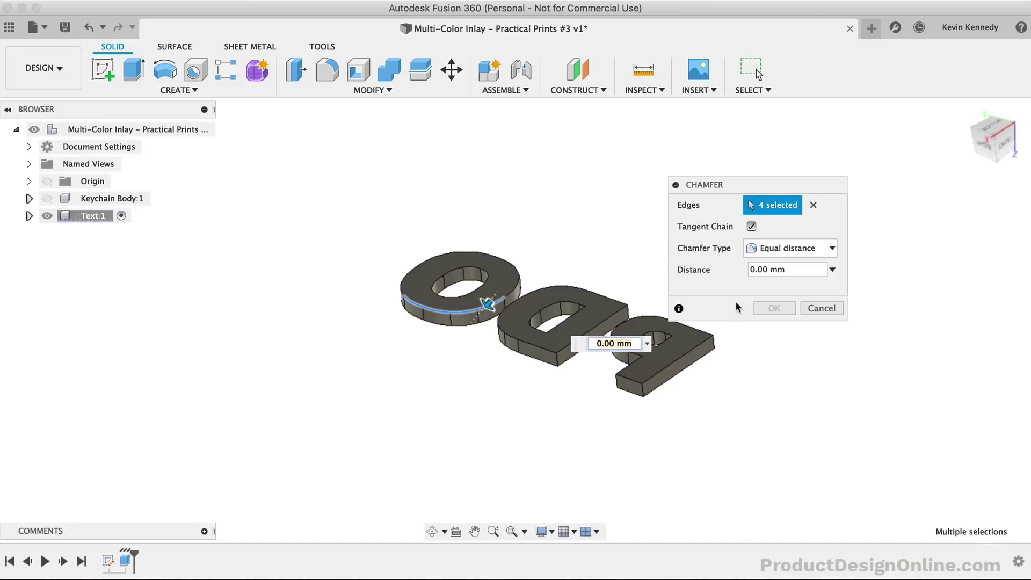
- Set selection priority to edges, clear the picked chamfer edges, and view from the bottom
left_click(746, 94)
mouse_move(777, 184)
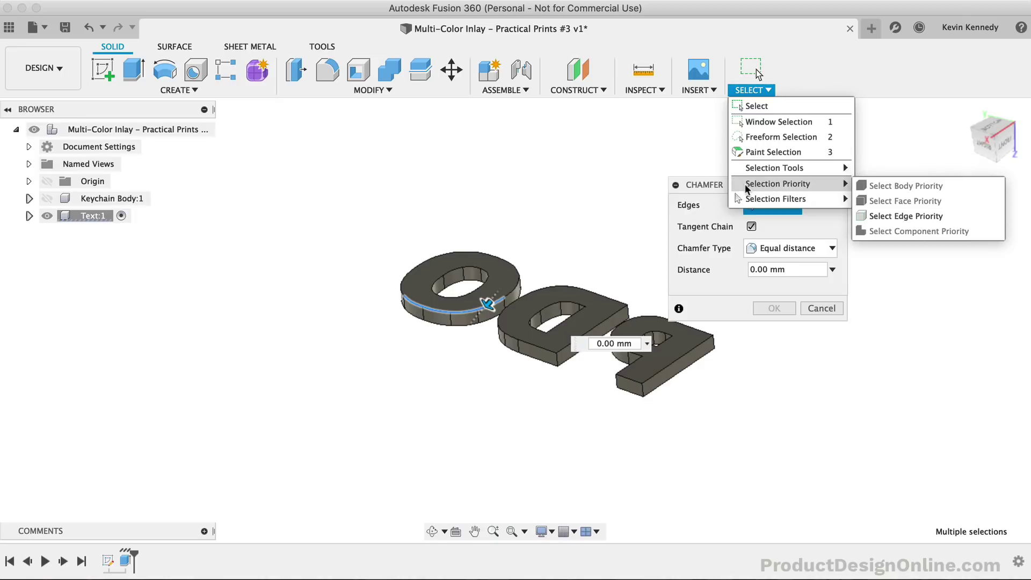
left_click(927, 217)
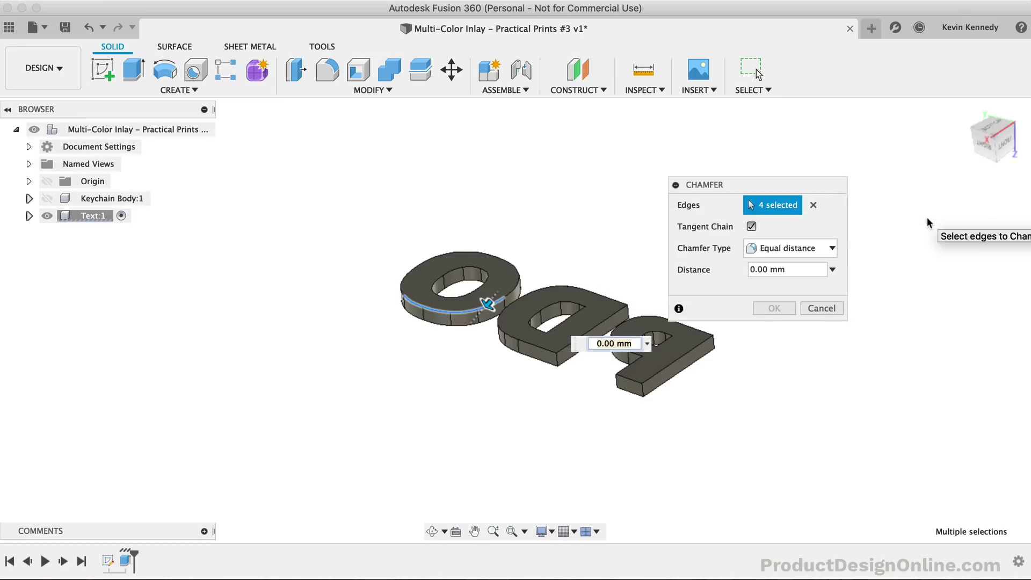
left_click(752, 90)
mouse_move(775, 198)
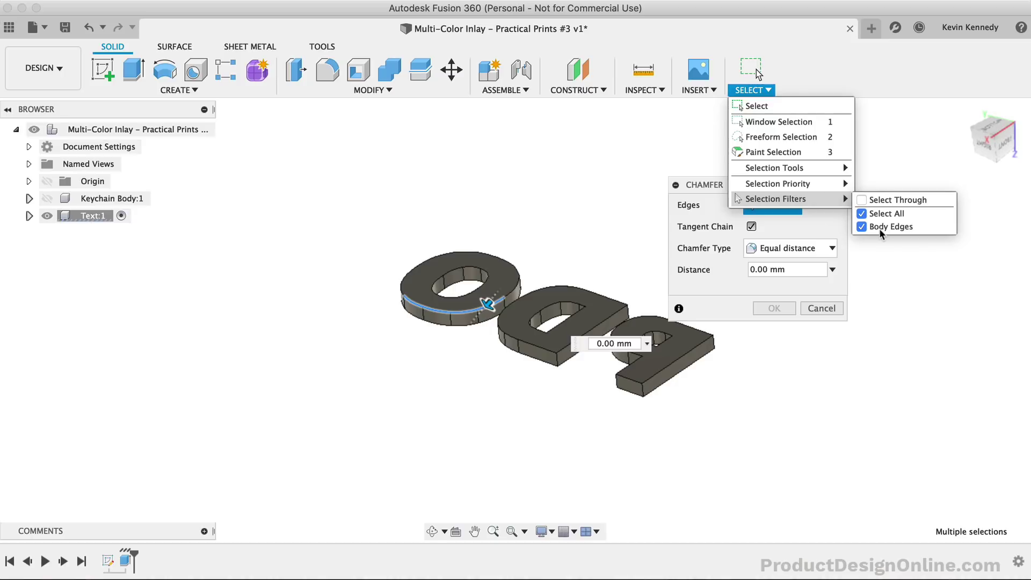
left_click(705, 185)
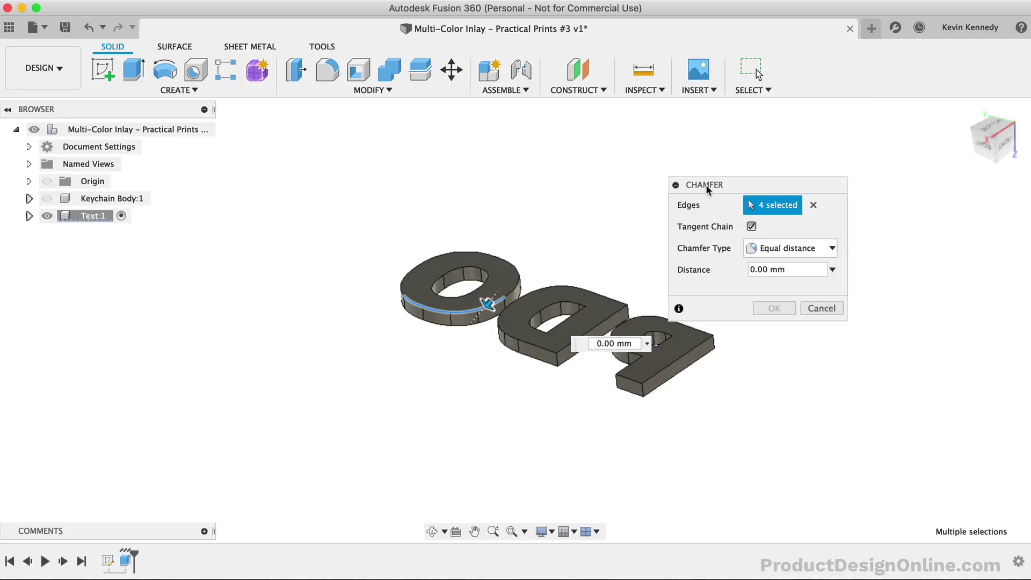
left_click(810, 205)
left_click(989, 131)
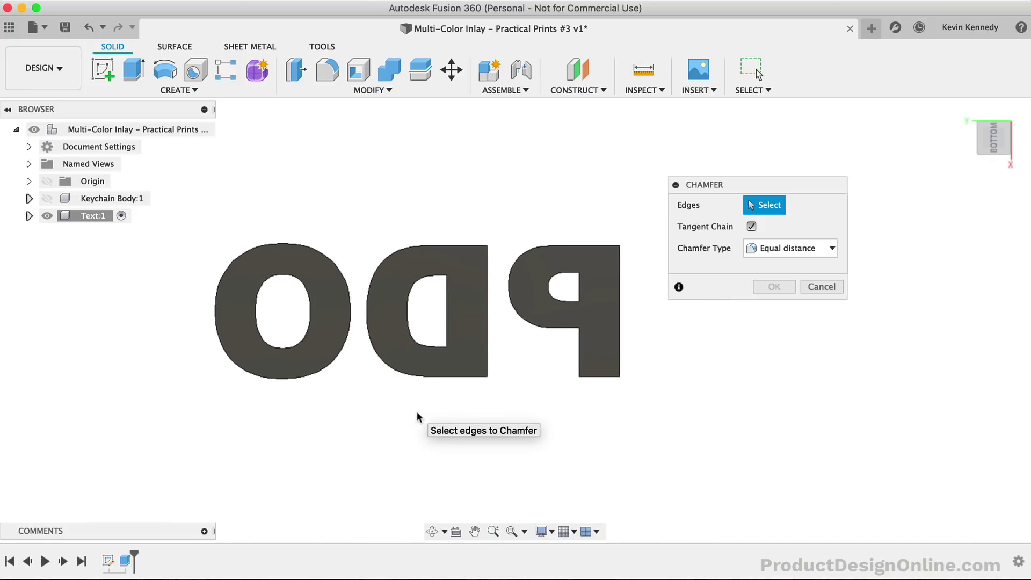
- Window-select across the P, D and O letters so the chamfer picks up all 52 edges
left_click_drag(177, 210, 656, 414)
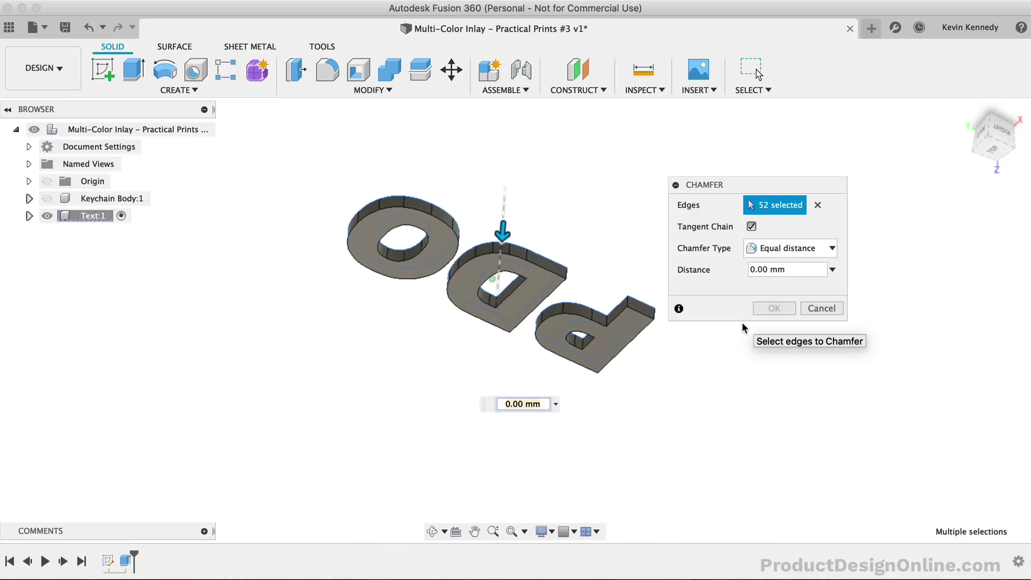
- Make the letter-edge chamfer a two-distance chamfer of 0.8 mm and 1.5 mm
left_click(996, 131)
left_click(805, 253)
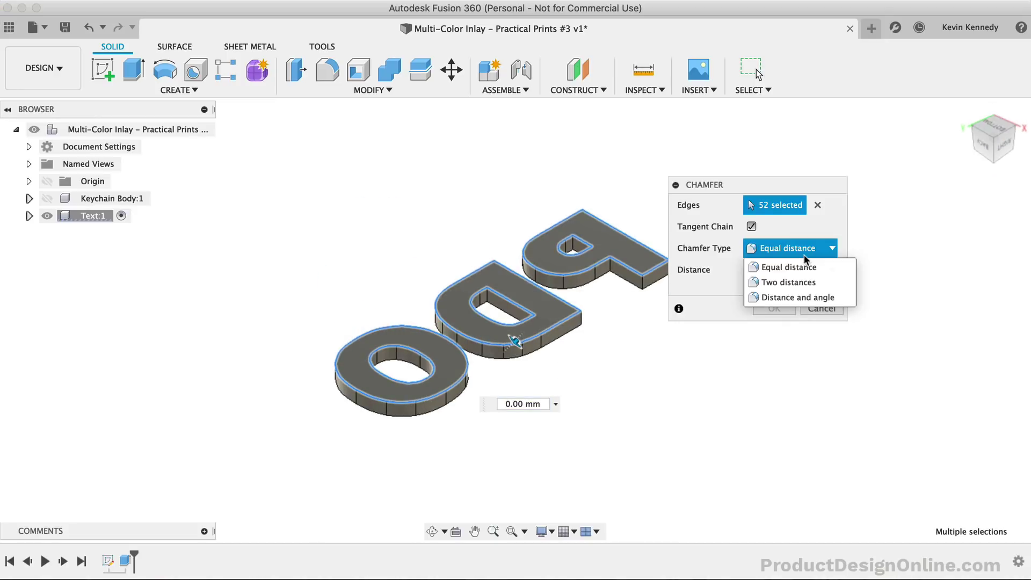
left_click(804, 276)
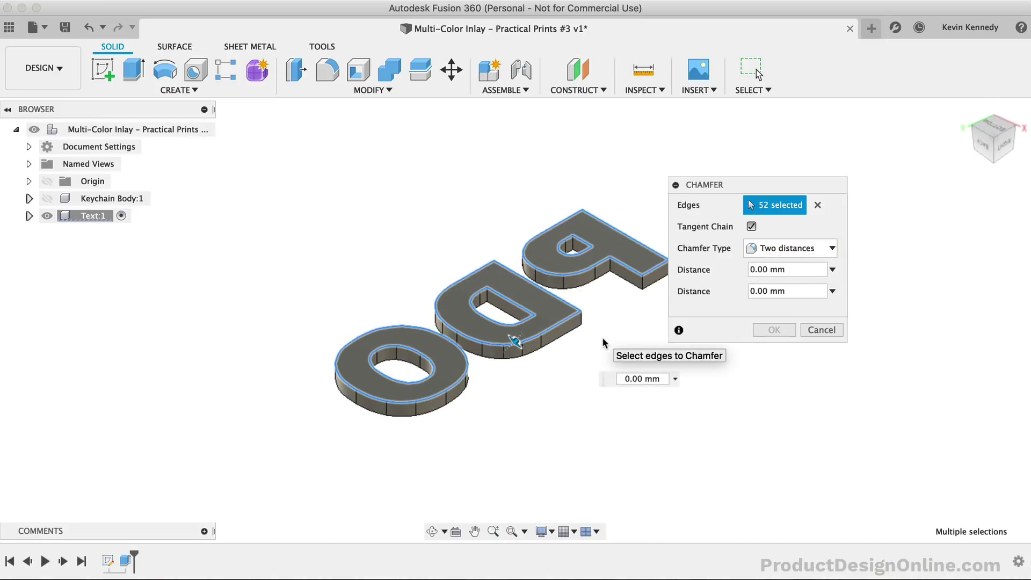
left_click(764, 292)
type("1.5")
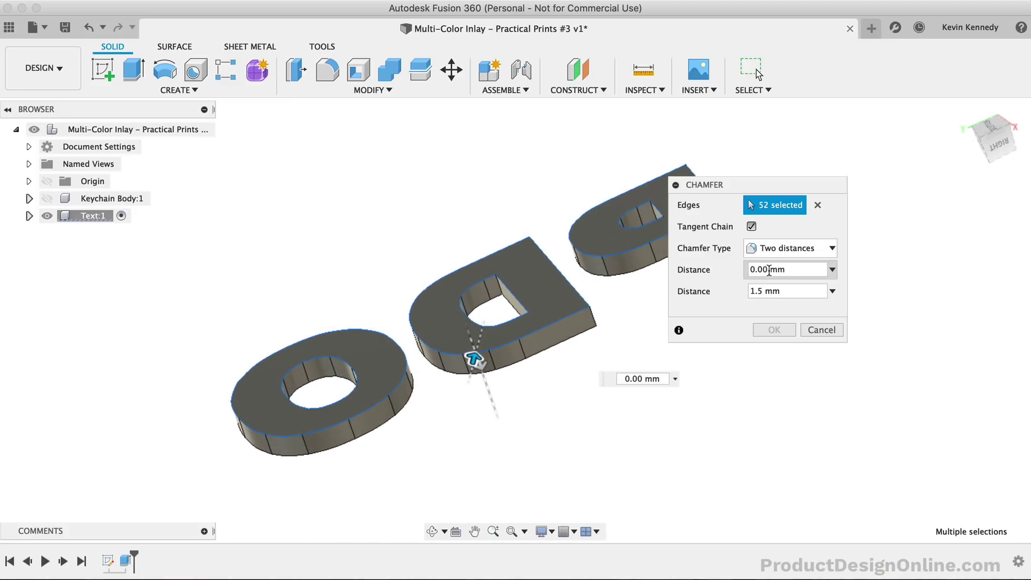
key("Tab")
left_click(767, 270)
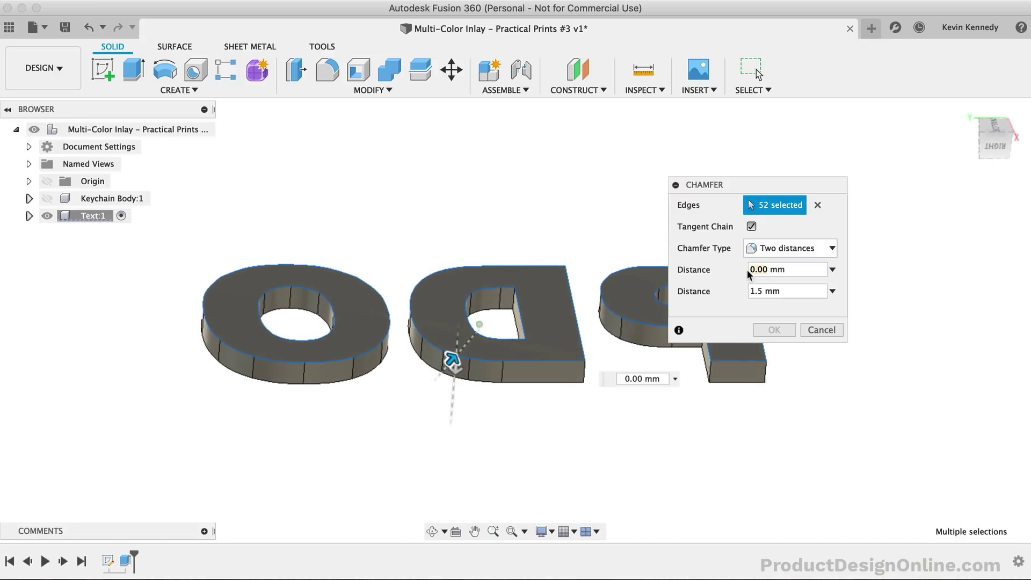
type("1")
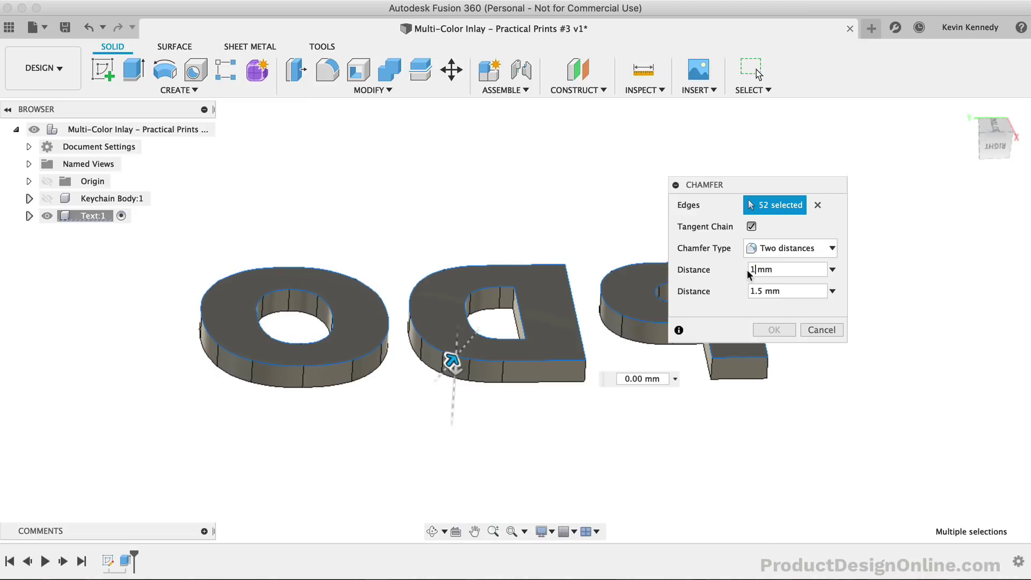
key("Return")
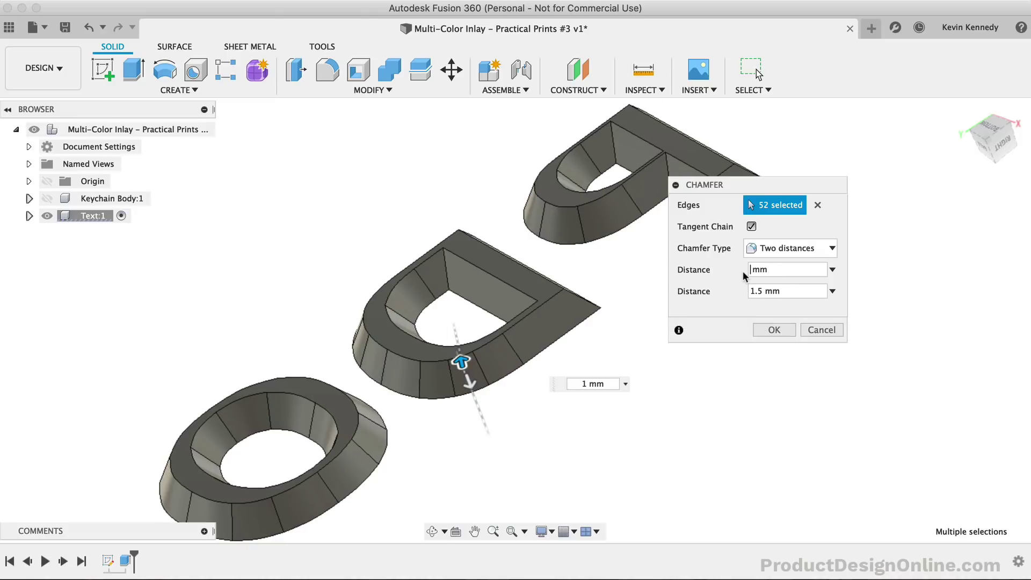
type("0.8")
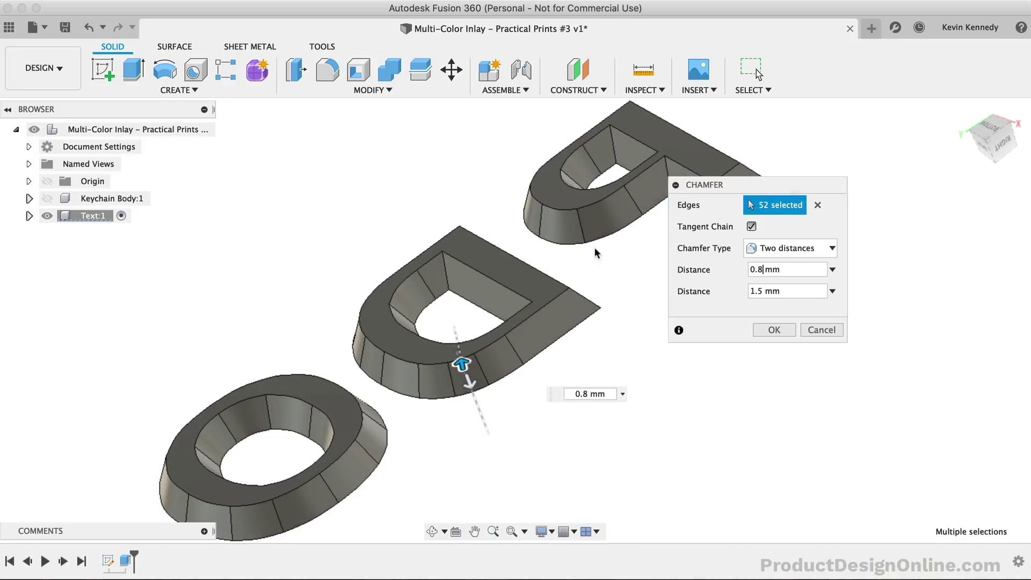
mouse_move(597, 254)
middle_mouse_down("shift")
mouse_move(570, 268)
mouse_move(586, 274)
middle_mouse_up("shift")
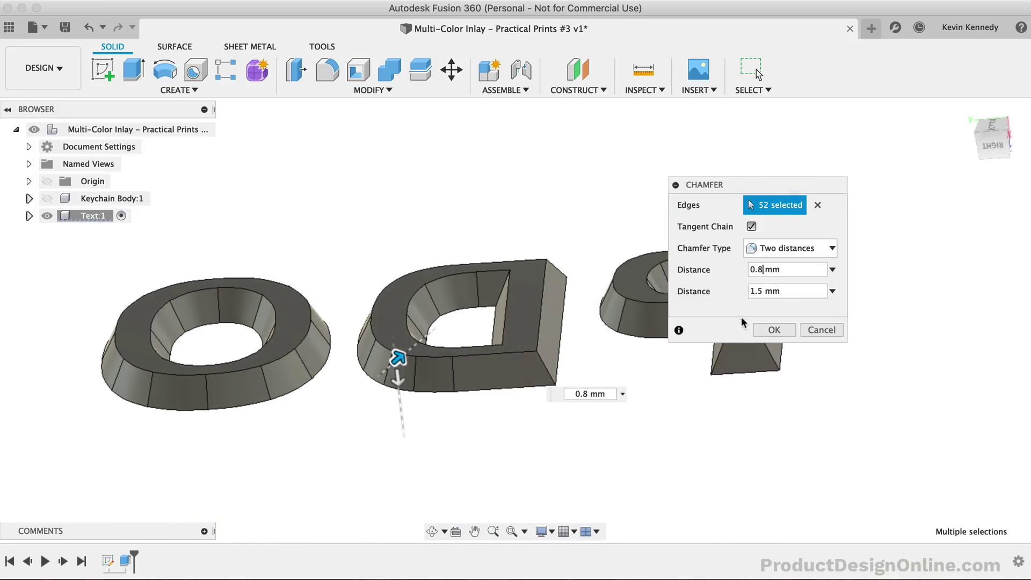
- Apply the chamfer, show Keychain Body:1 again, and return to the Home view
left_click(774, 330)
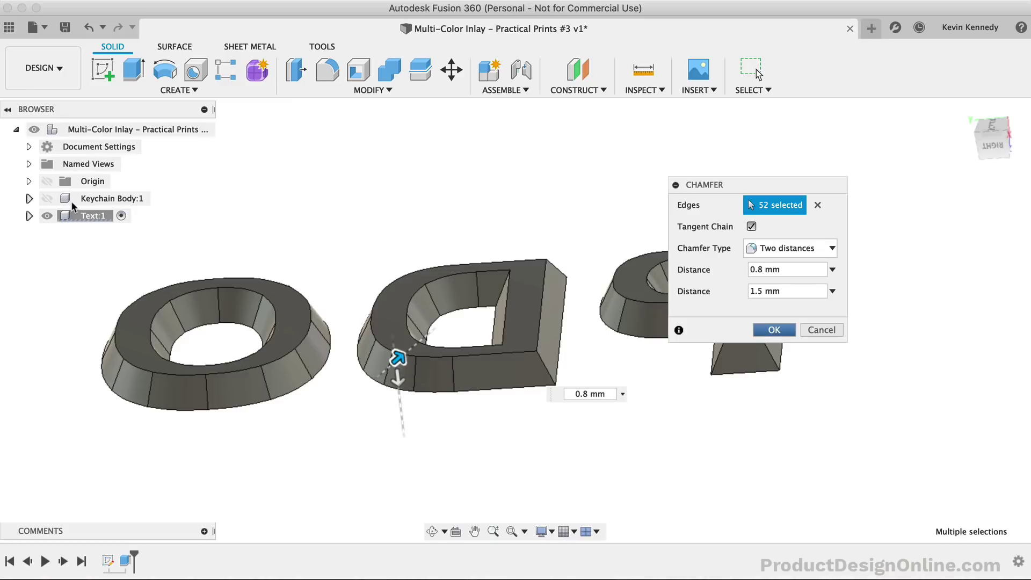
left_click(47, 199)
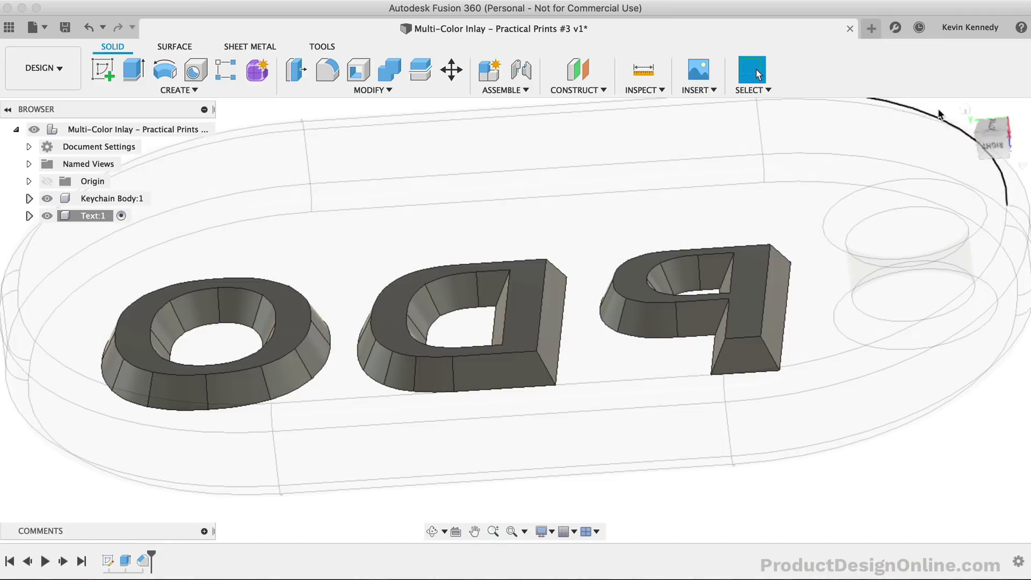
left_click_drag(965, 110, 968, 112)
left_click(966, 110)
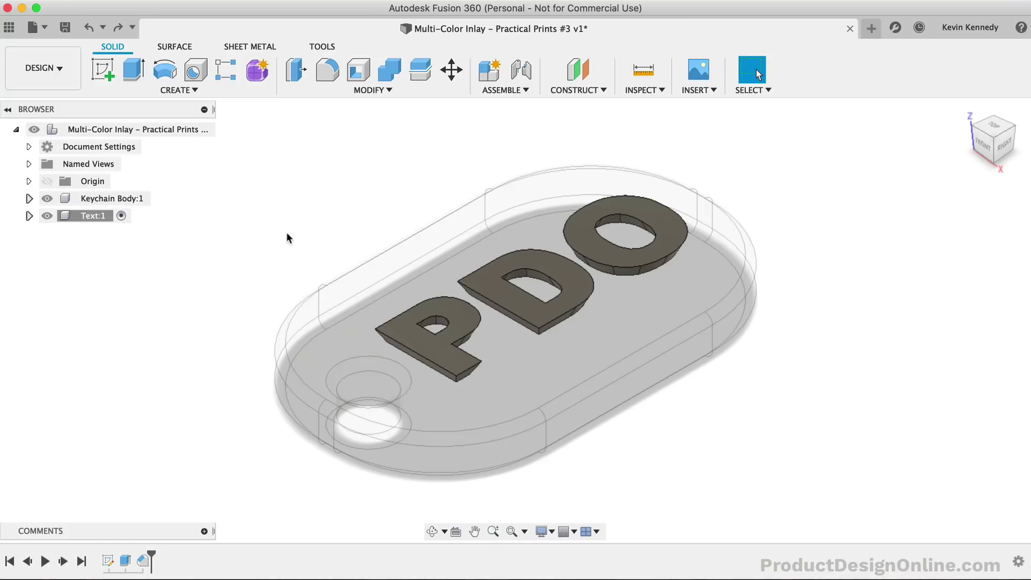
key("a")
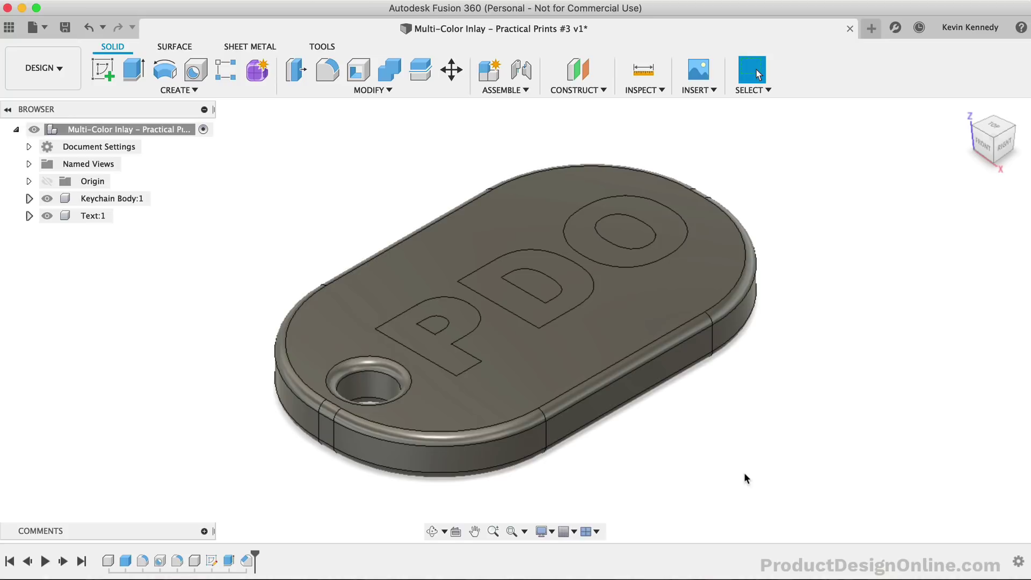
- Give the keychain body the Hard Board wood appearance
type("a")
type("w")
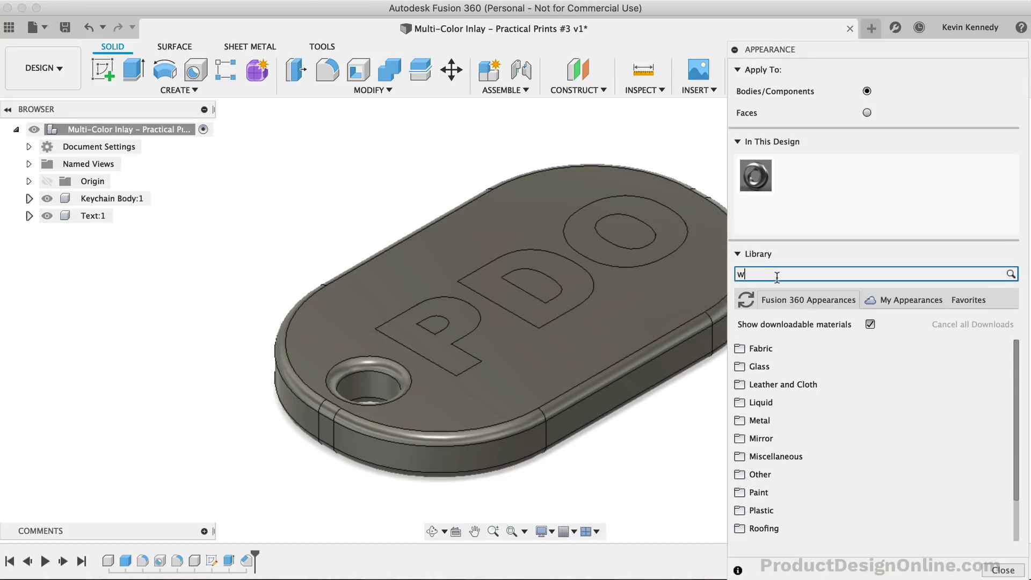
type("ood")
left_click_drag(794, 454, 115, 198)
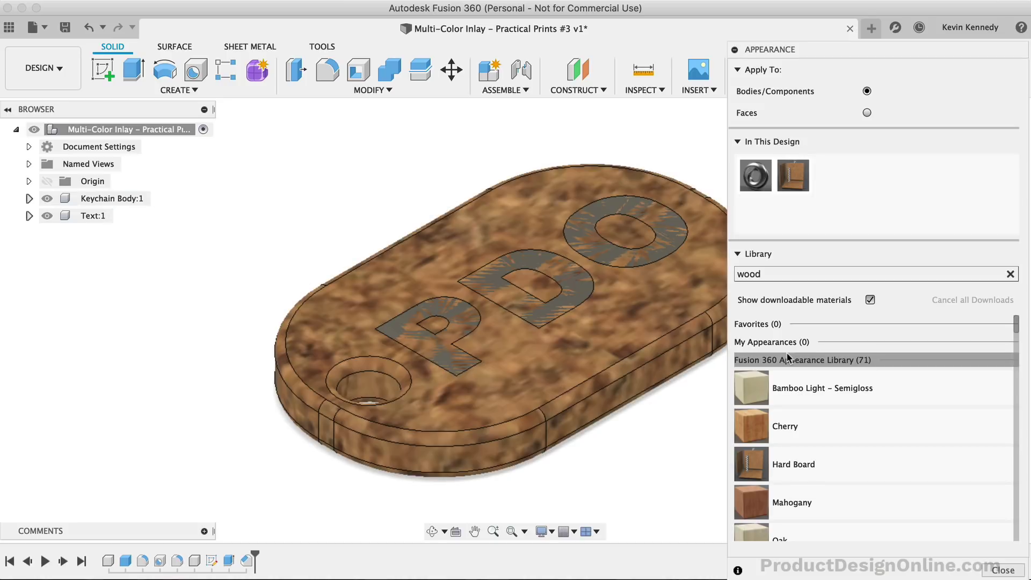
left_click(765, 274)
key("BackSpace")
key("BackSpace")
key("BackSpace")
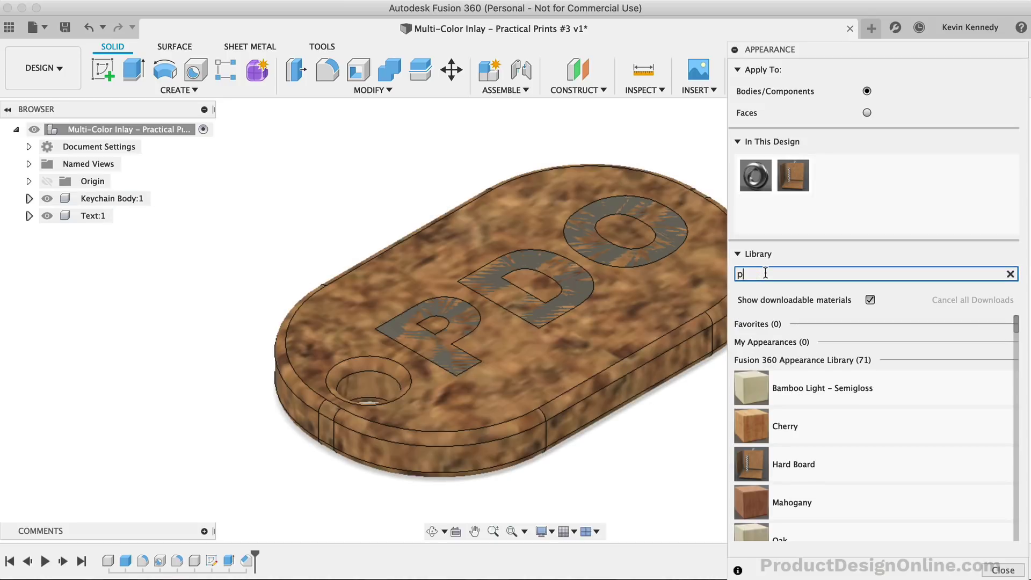
- Apply Plastic – Glossy (Yellow) to the Text:1 letters and recolour it orange
type("plastic")
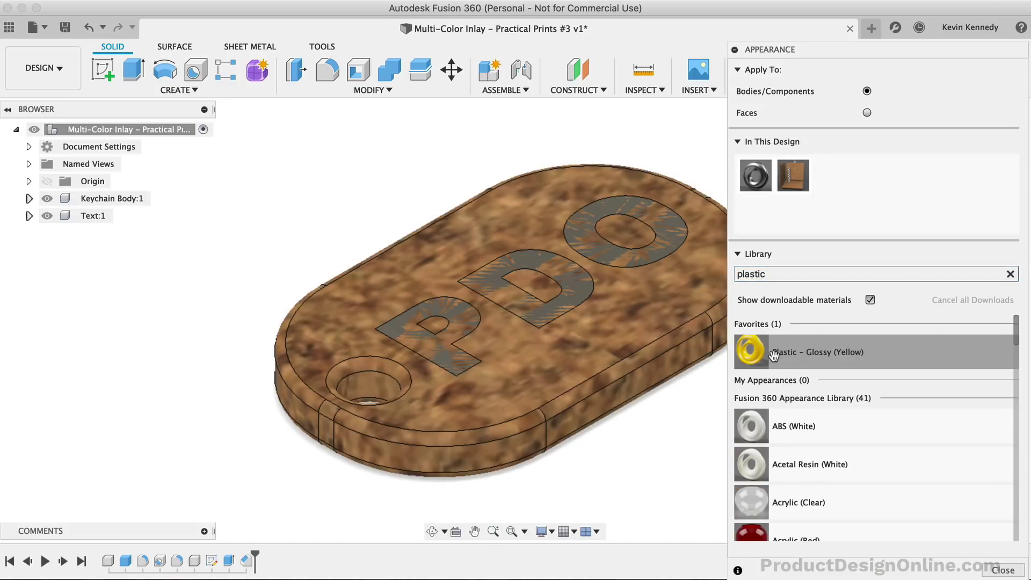
left_click_drag(774, 344, 92, 215)
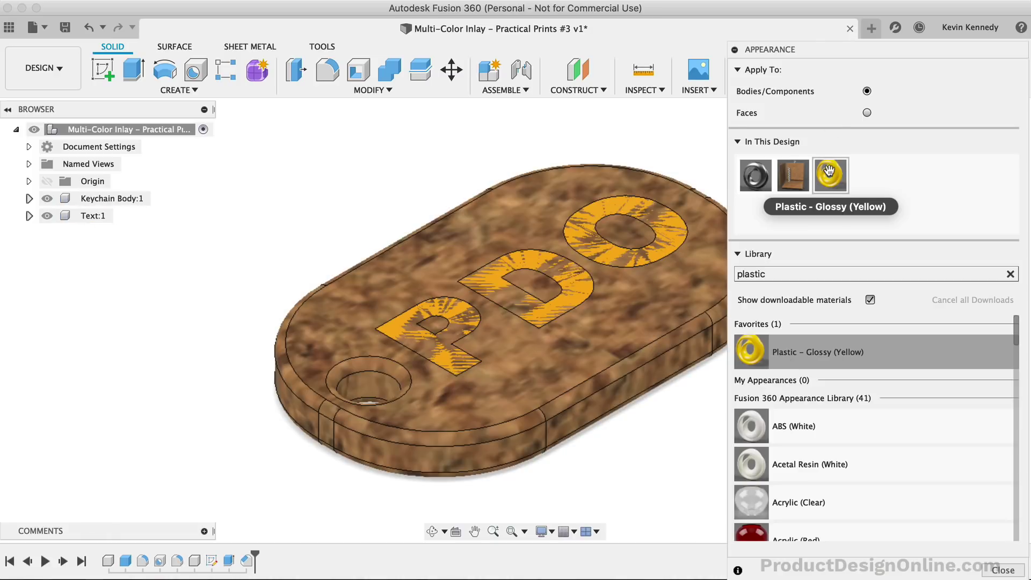
double_click(830, 175)
left_click(700, 112)
left_click_drag(700, 112, 703, 108)
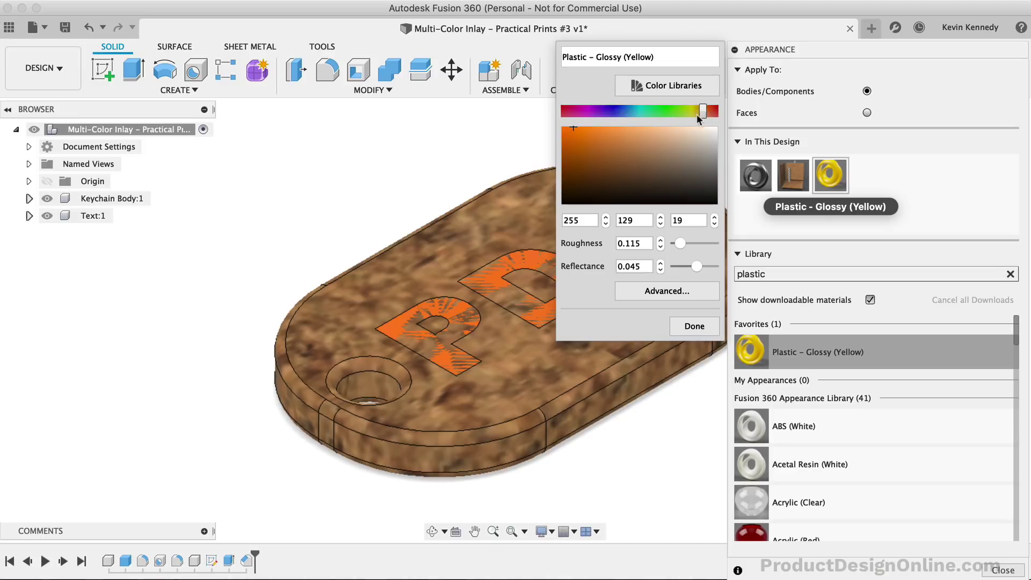
left_click(694, 326)
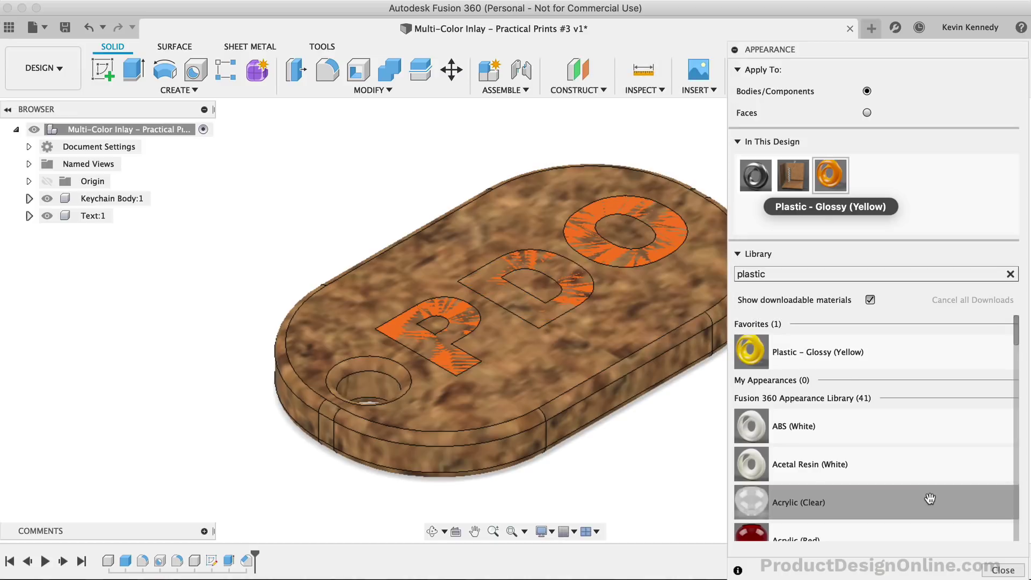
left_click(997, 572)
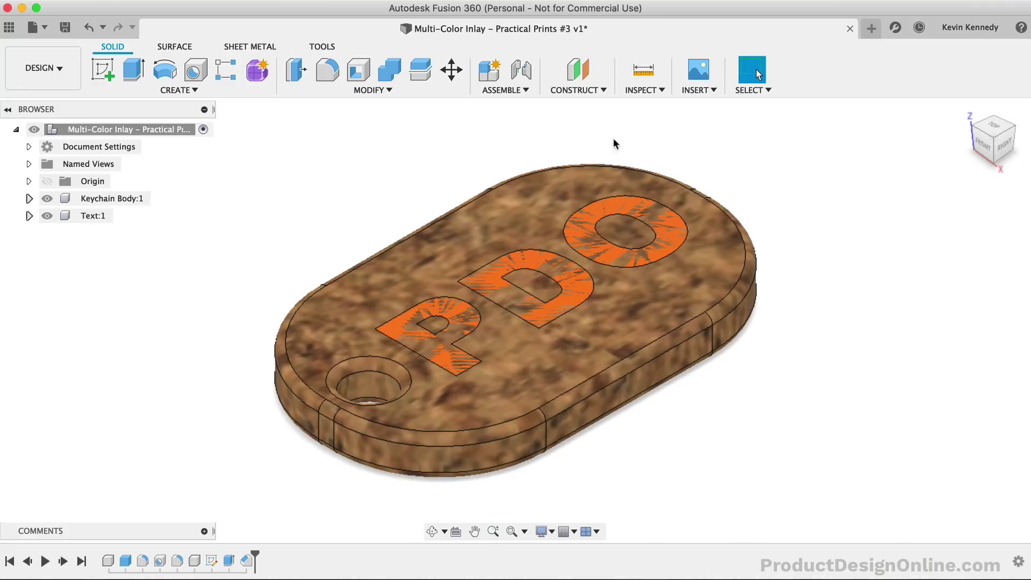
- Combine-cut the P, D and O letter bodies from the keychain body, keeping the letters
left_click(387, 75)
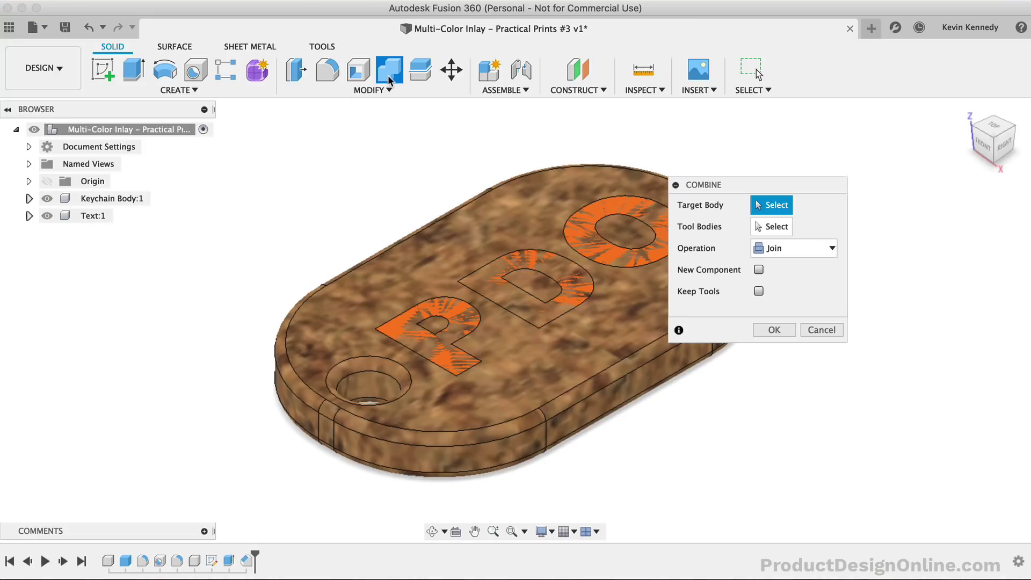
left_click_drag(849, 189, 865, 201)
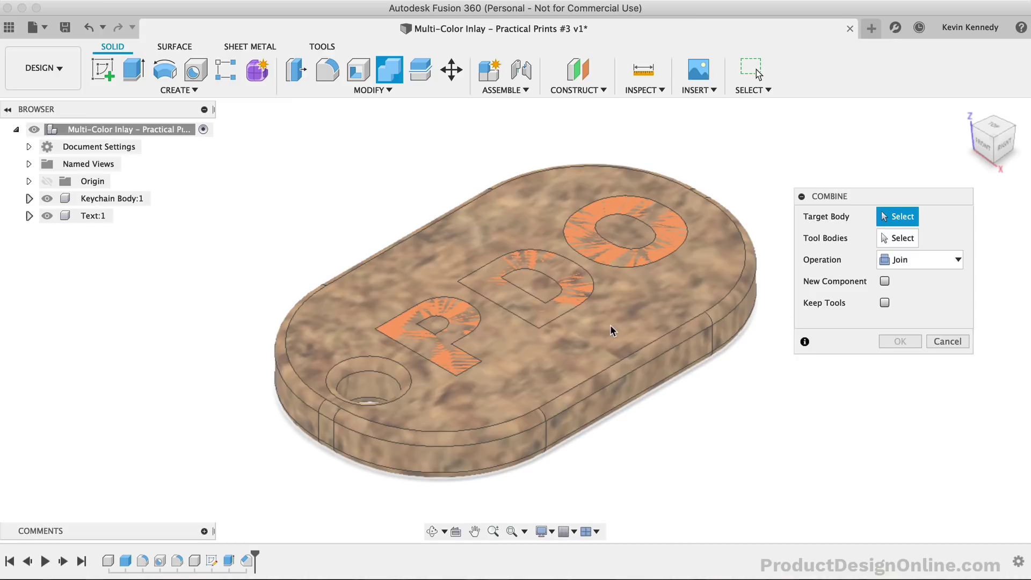
left_click(611, 325)
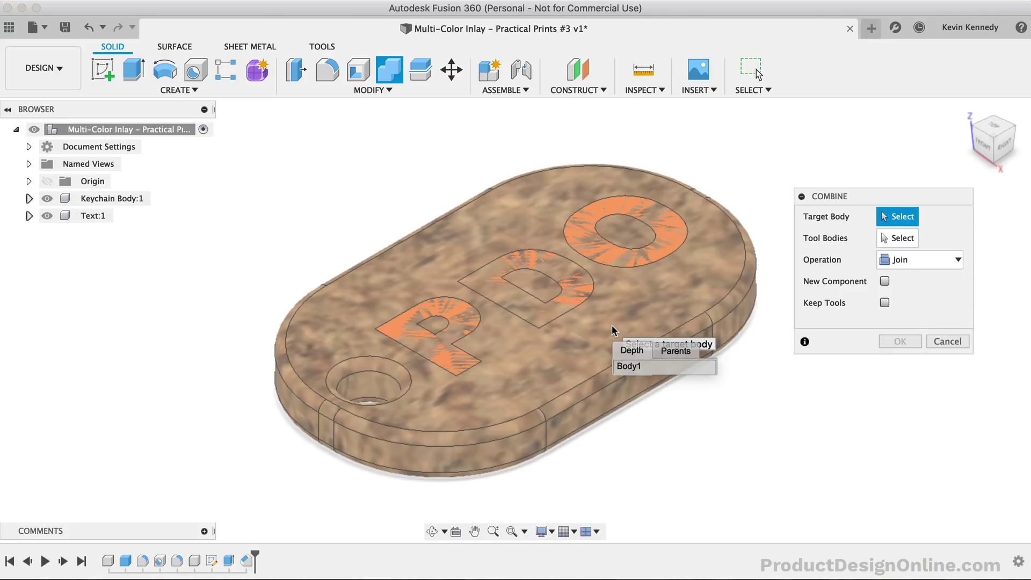
left_click(609, 326)
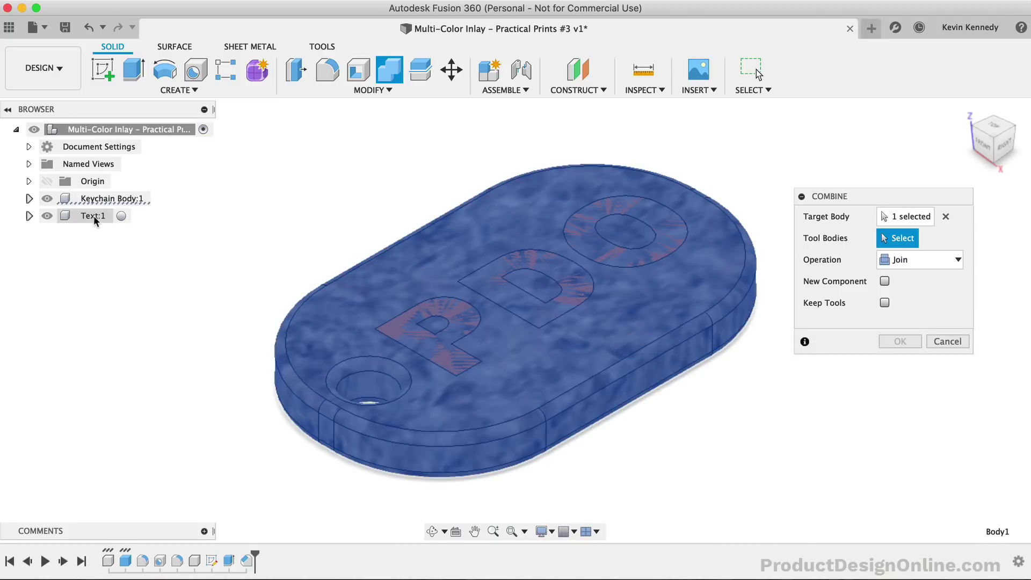
left_click(398, 328)
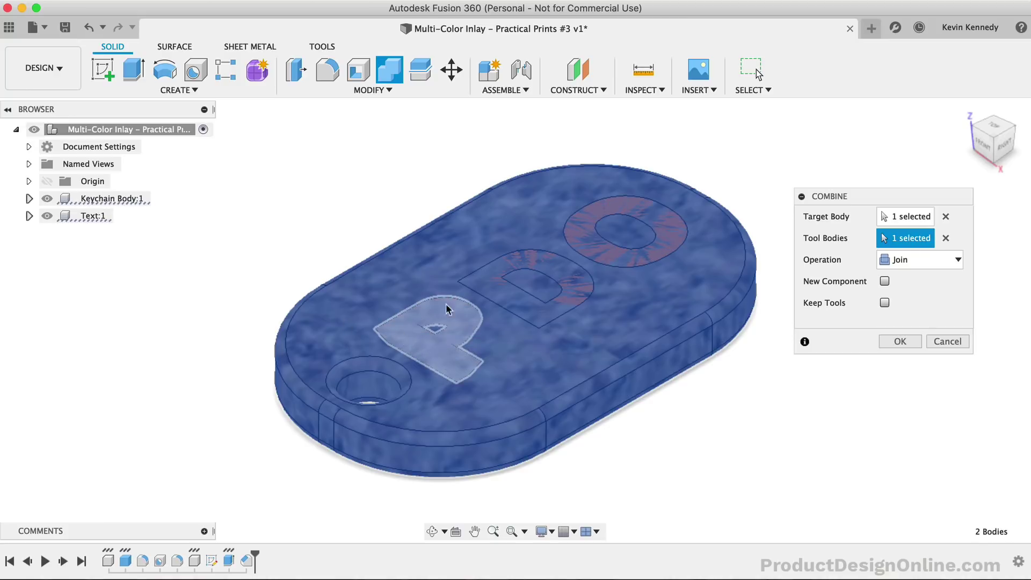
left_click(484, 294)
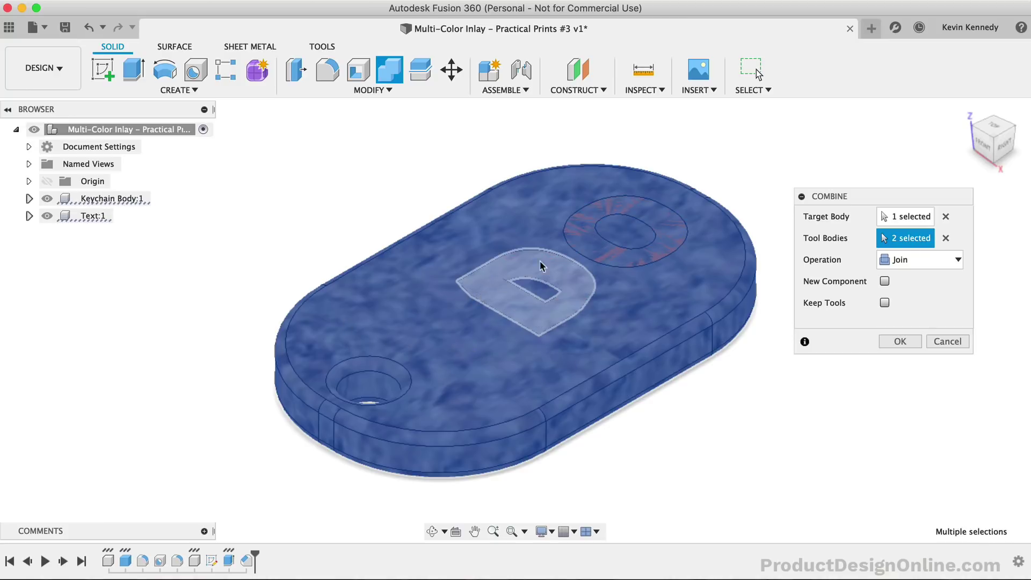
left_click(573, 243)
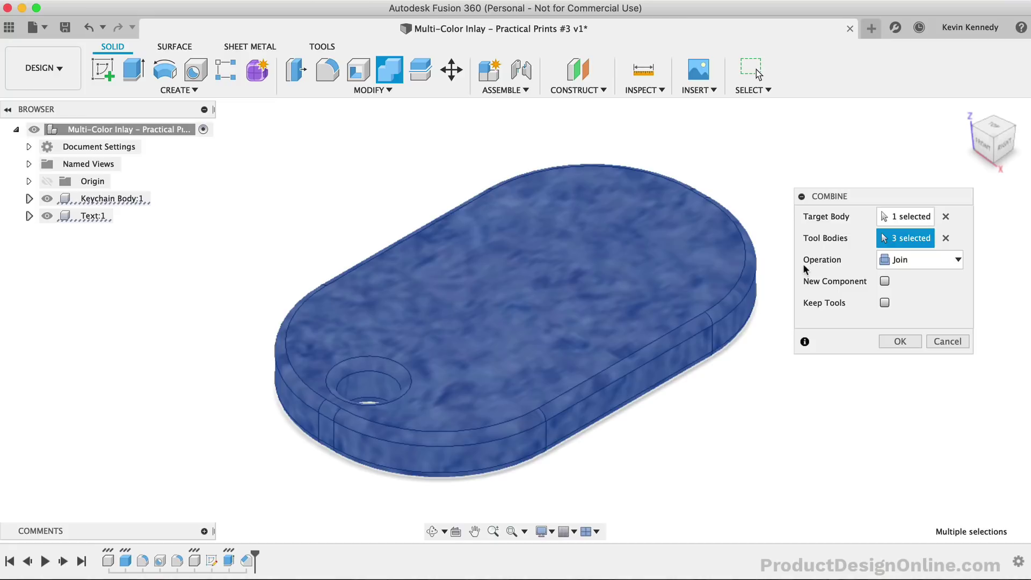
left_click(913, 260)
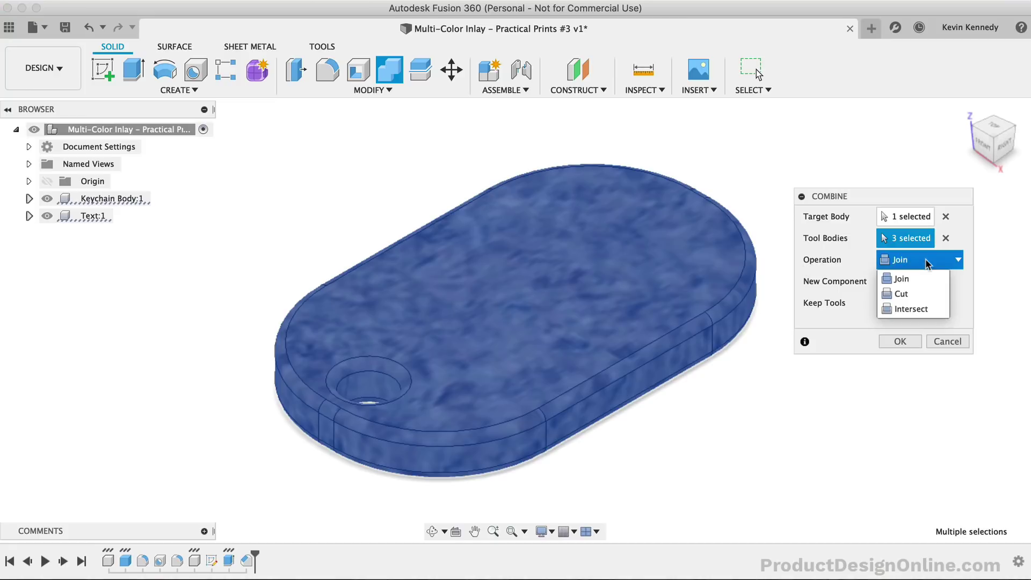
left_click(936, 297)
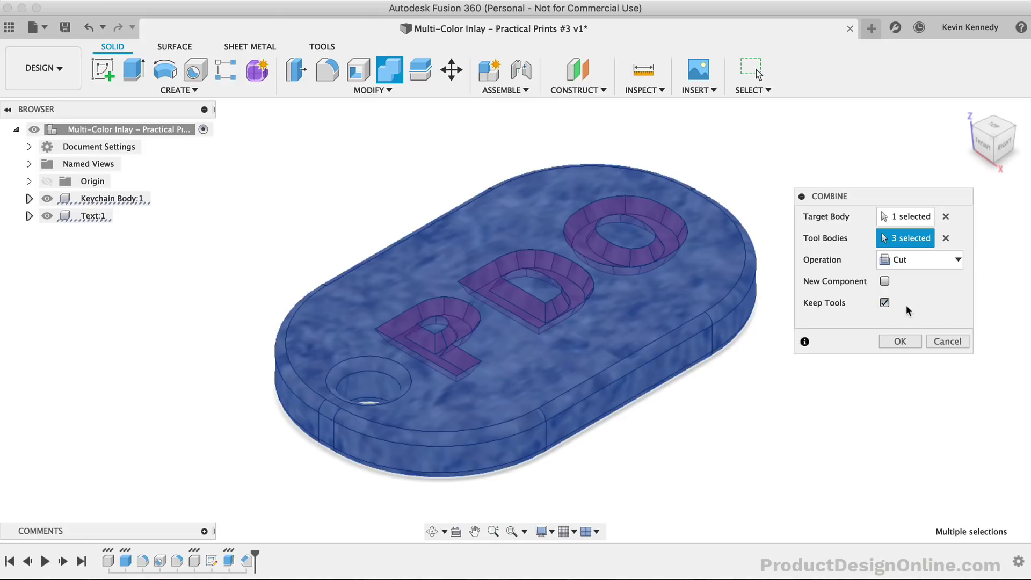
left_click(901, 342)
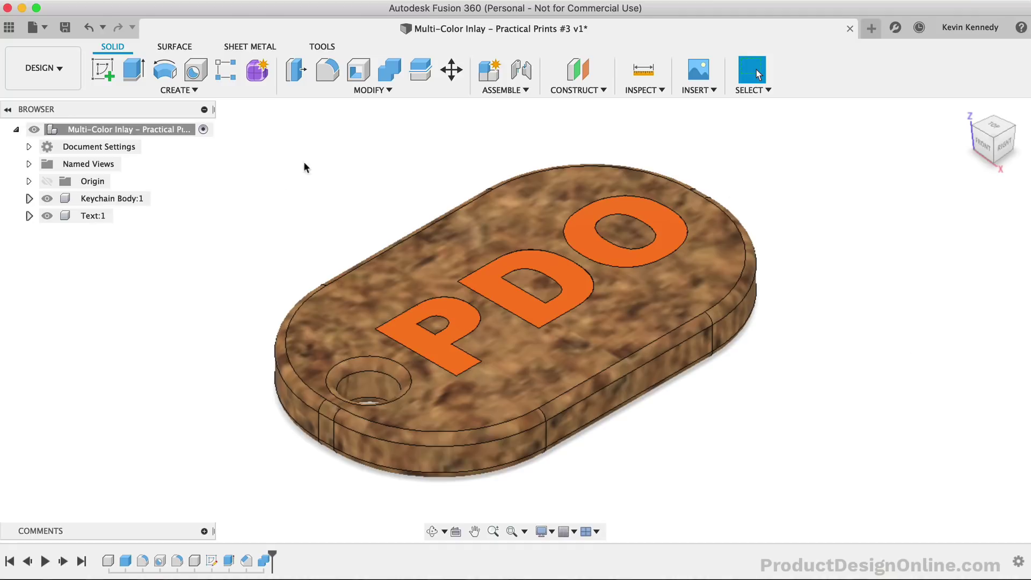
- Check the pockets by toggling Text:1, then copy Text:1 and Paste New under the root
left_click(46, 216)
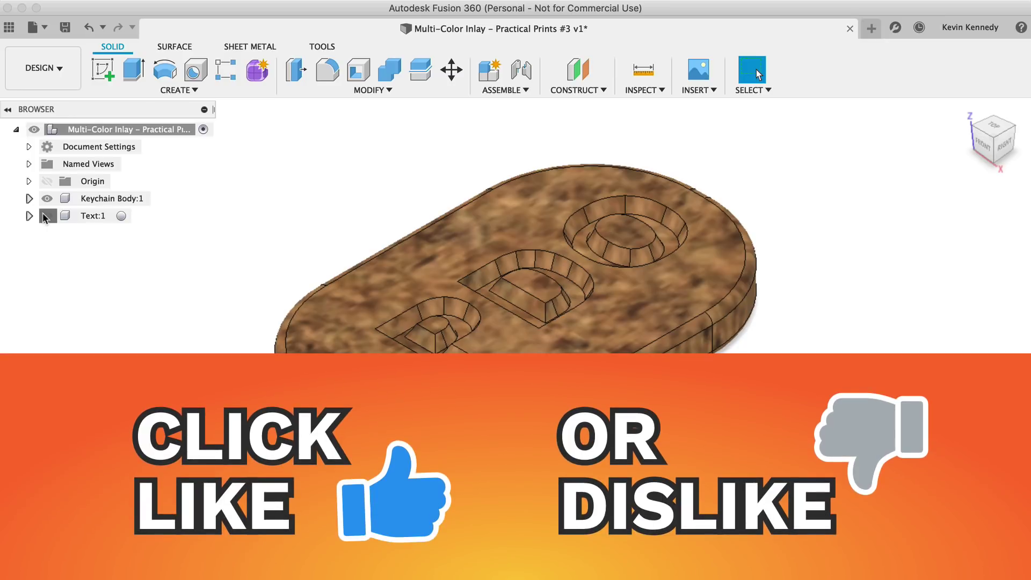
left_click(45, 215)
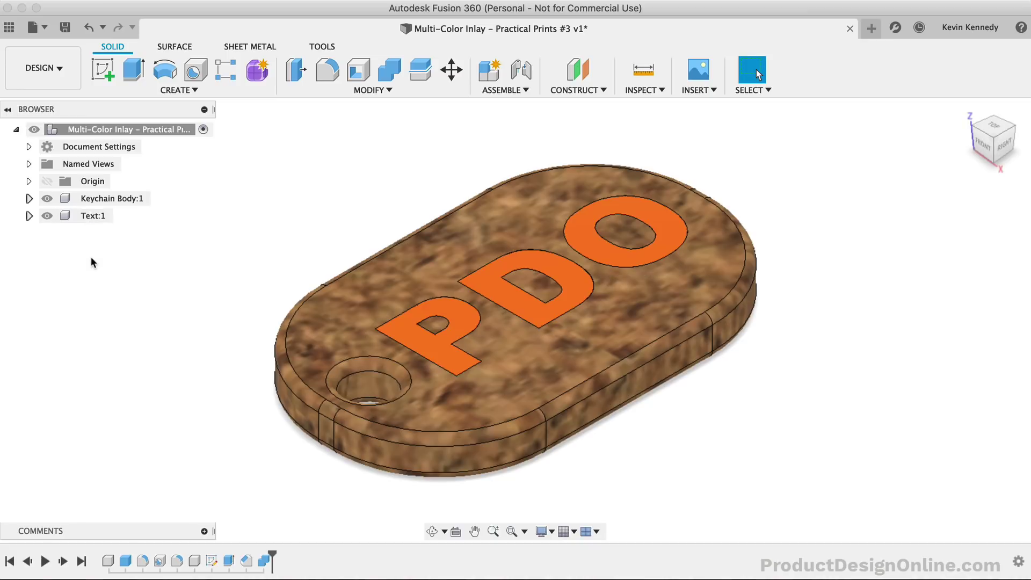
right_click(89, 216)
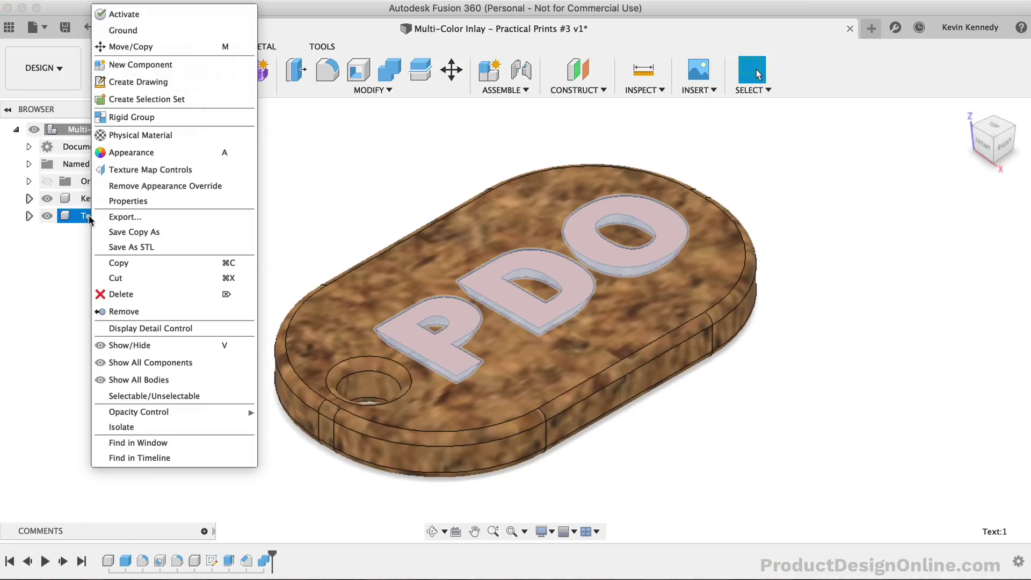
left_click(115, 263)
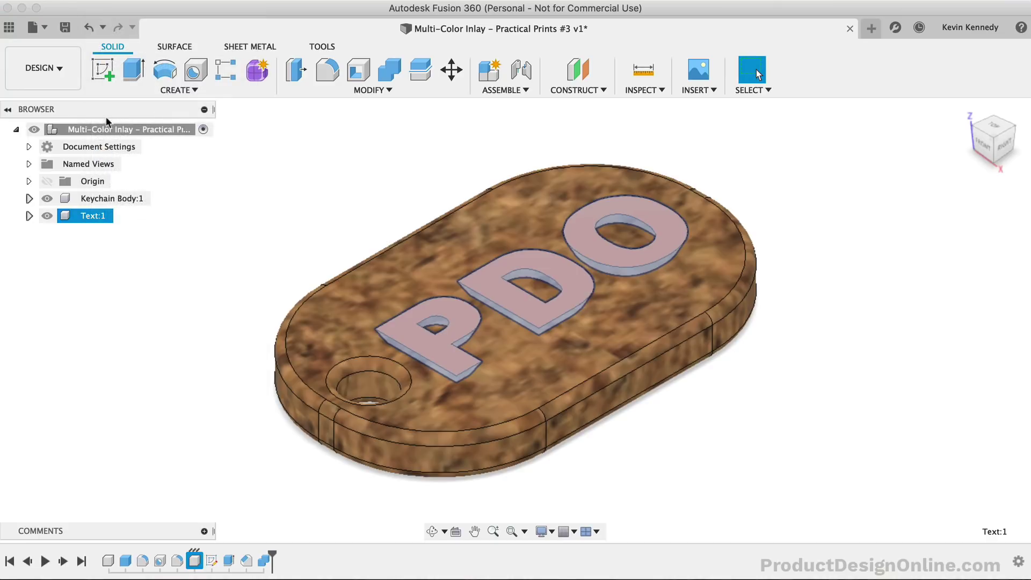
right_click(116, 128)
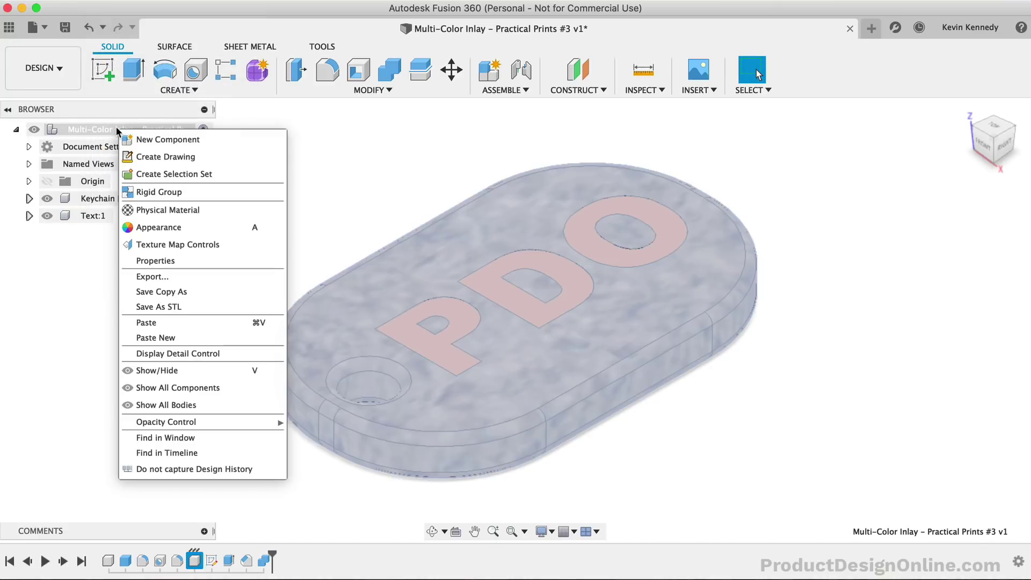
left_click(192, 337)
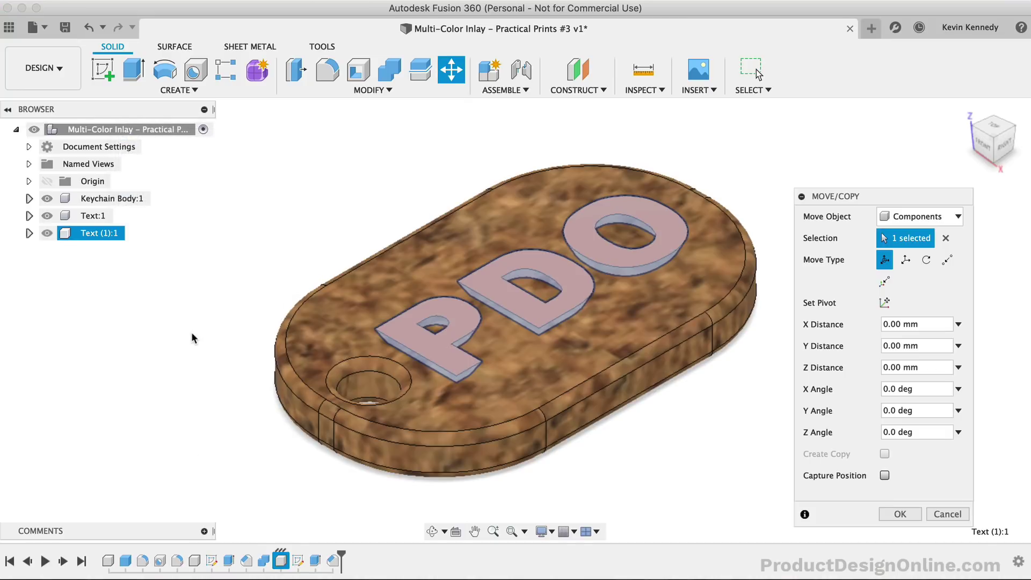
- From the Right view, rotate the Text (1):1 copy 180° about Y and show its Sketch1
left_click(1001, 155)
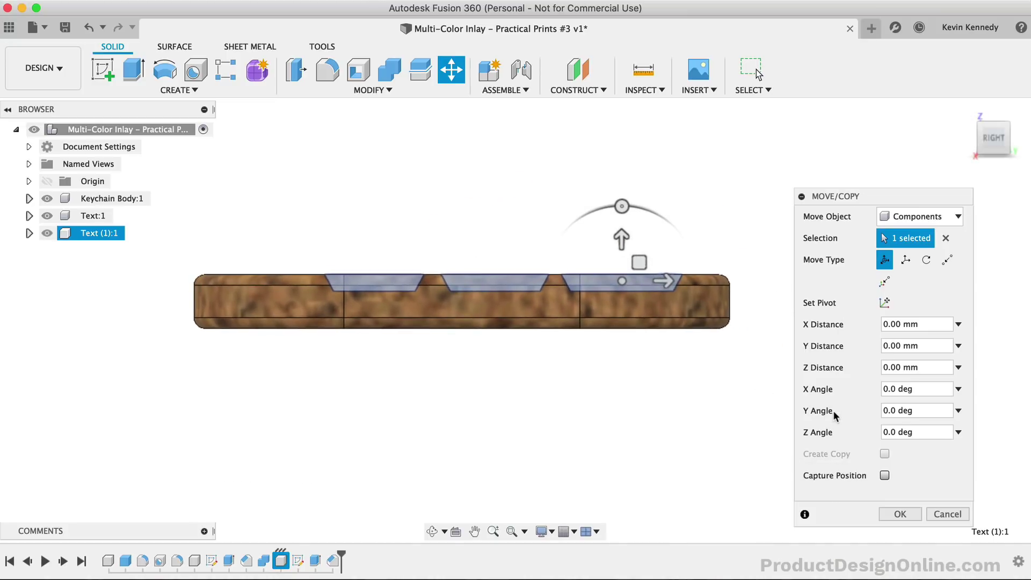
left_click(891, 411)
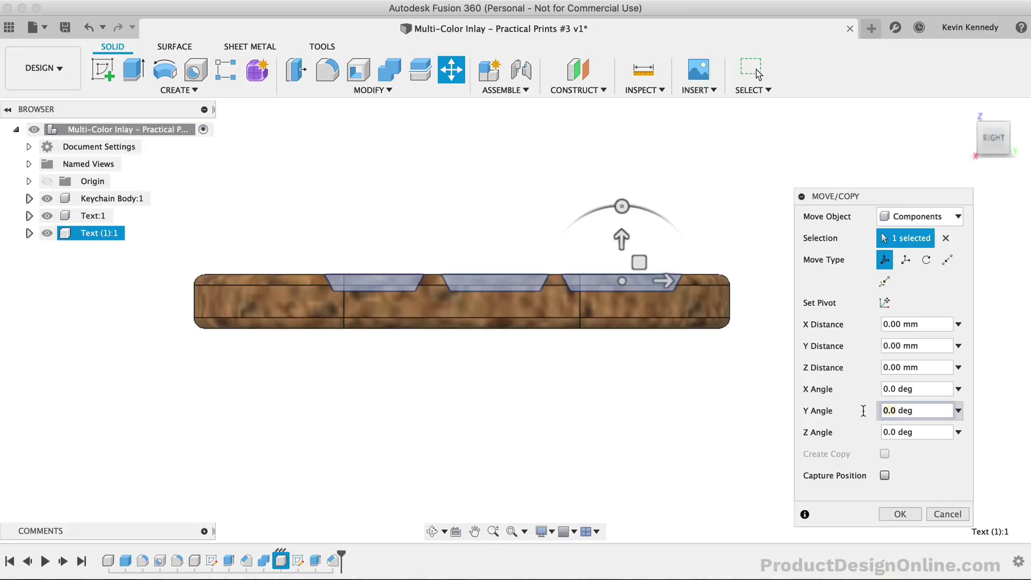
type("180")
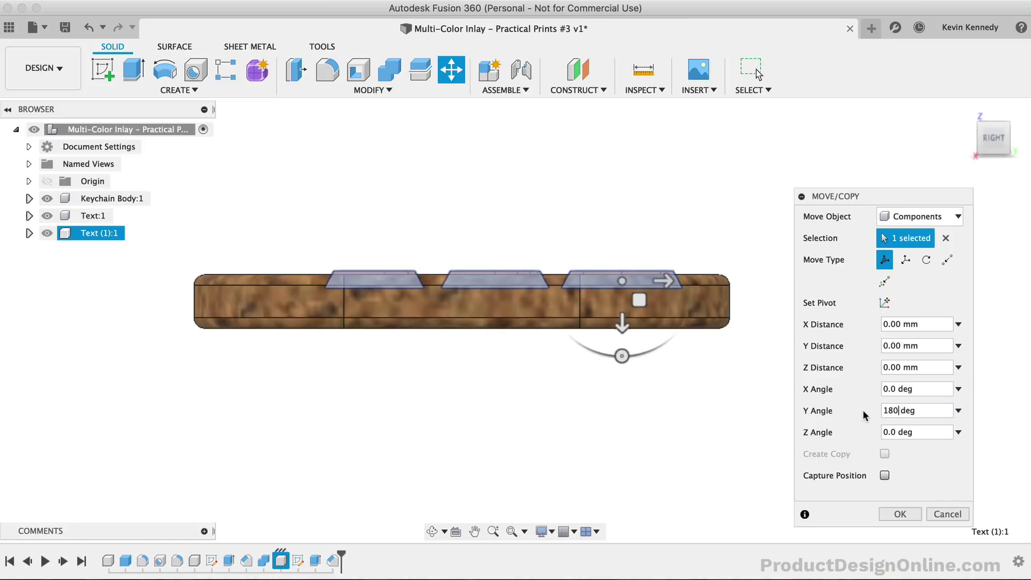
mouse_move(994, 138)
mouse_move(991, 145)
left_mouse_down()
mouse_move(988, 77)
mouse_move(975, 50)
left_mouse_up()
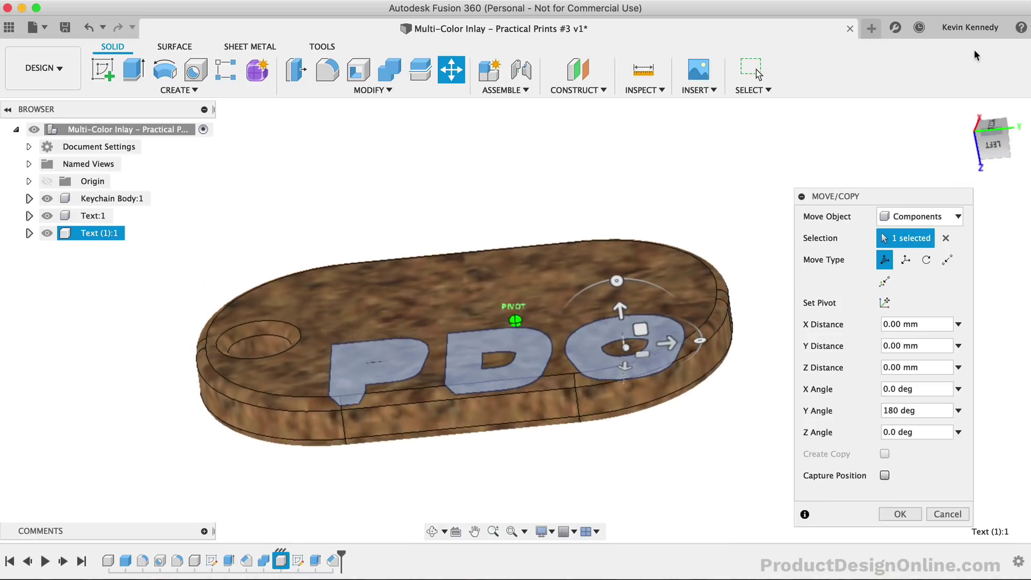
left_click(29, 233)
left_click(41, 285)
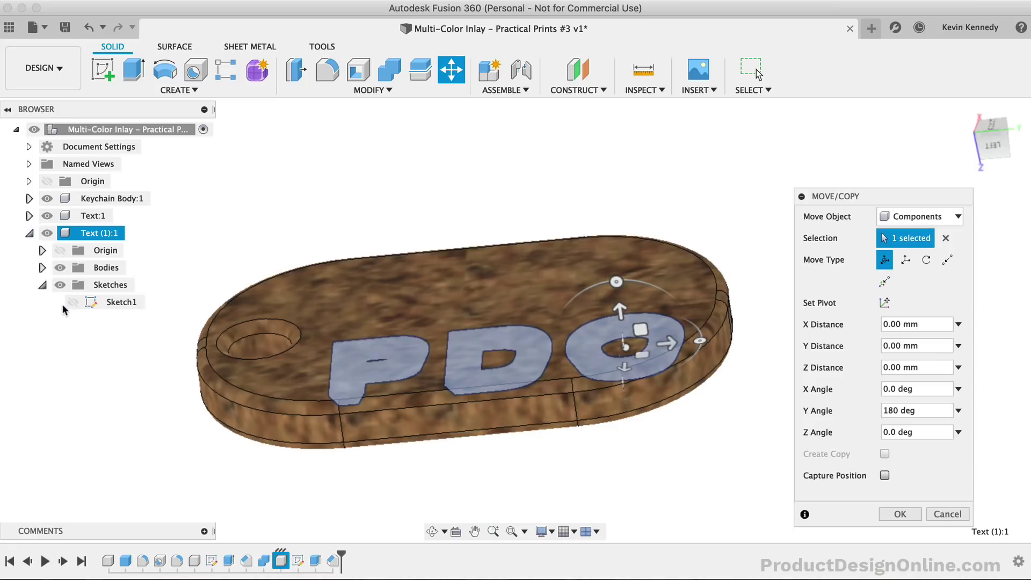
left_click(73, 302)
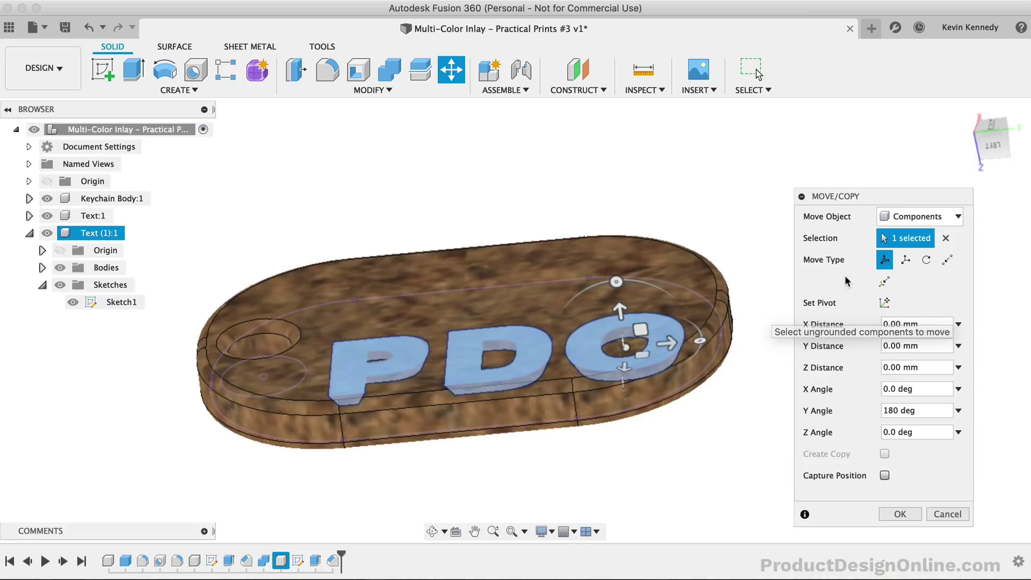
- Move the flipped letters point-to-point from the sketch point to the matching keychain point, hiding Sketch1
left_click(948, 261)
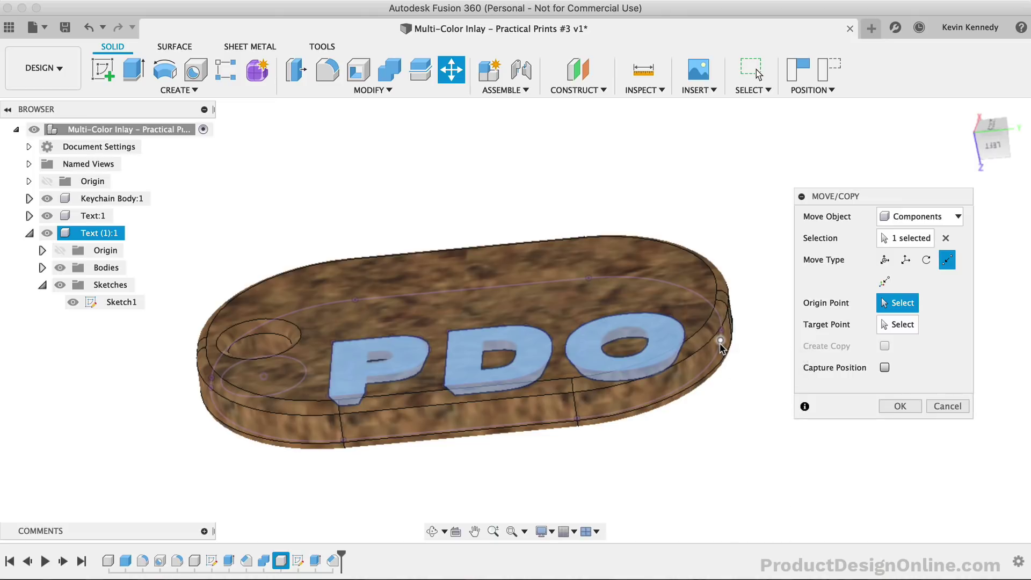
left_click(720, 344)
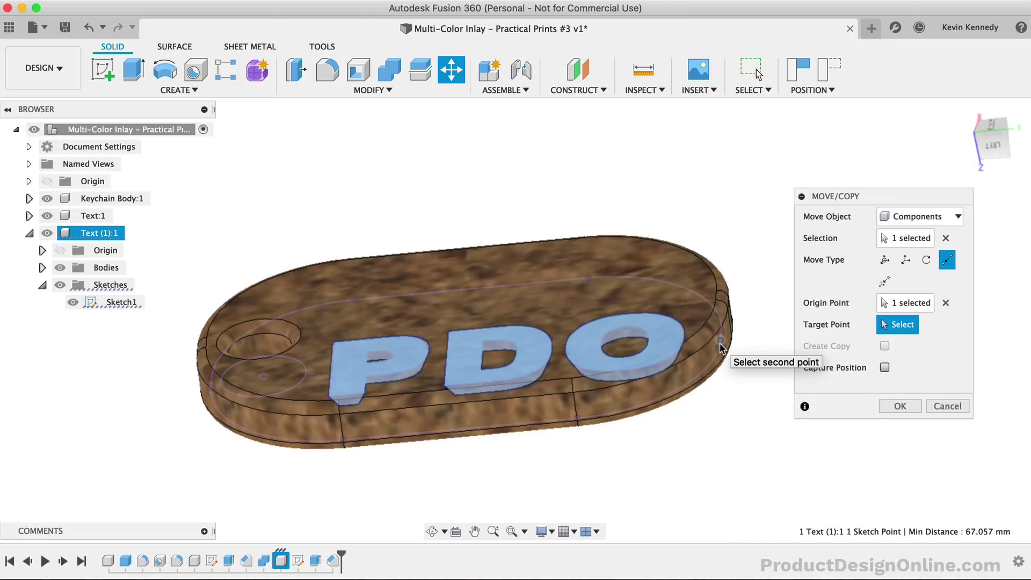
left_click(719, 305)
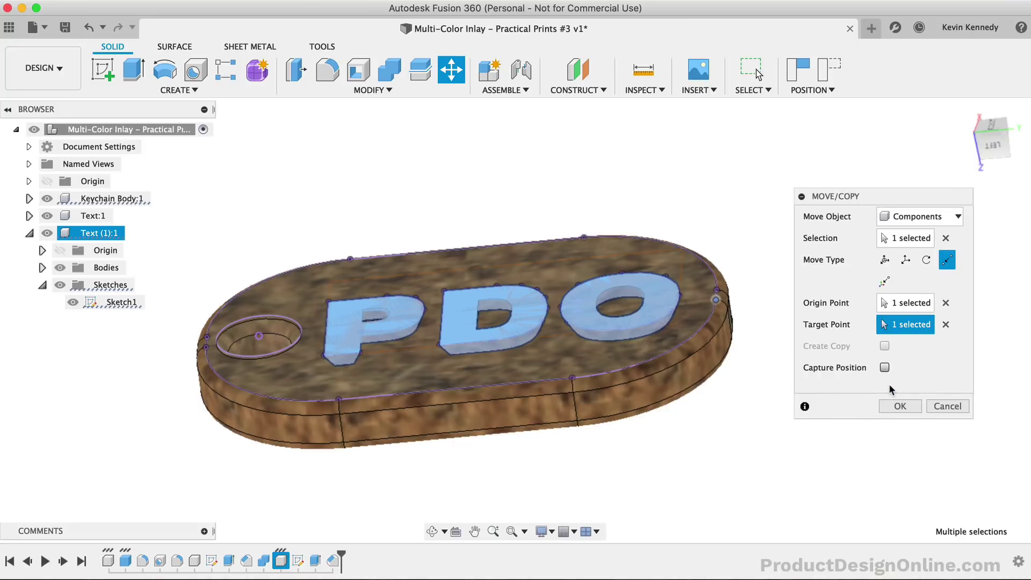
left_click(72, 302)
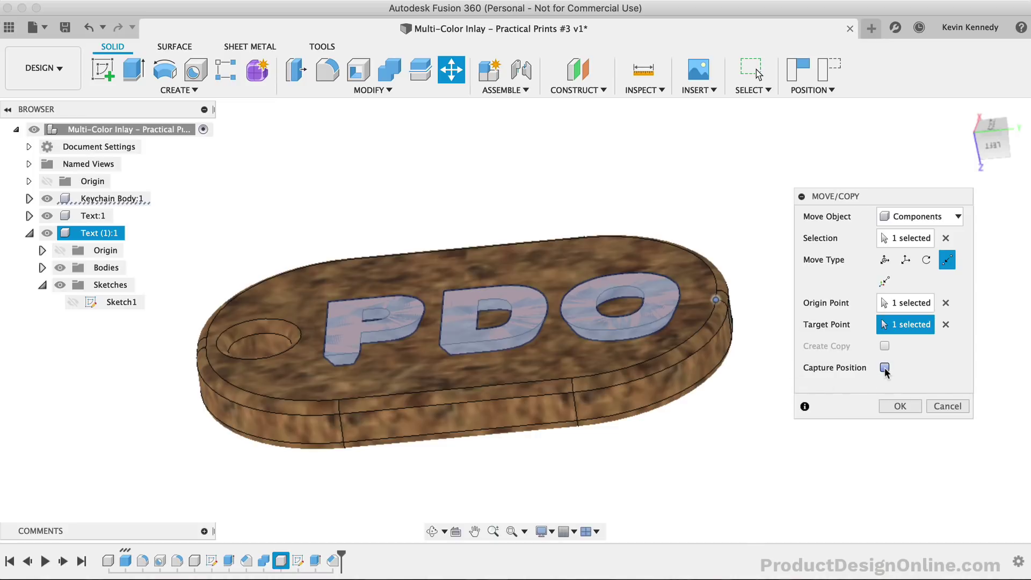
left_click(885, 368)
- Apply the point-to-point move of the flipped letters into the keychain pockets
left_click(905, 408)
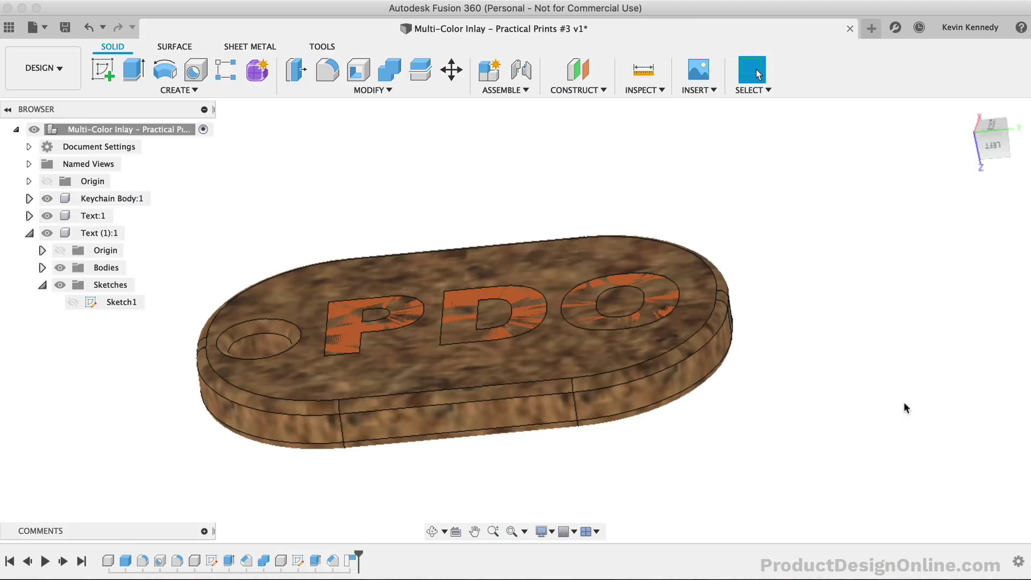
left_click(860, 237)
mouse_move(994, 141)
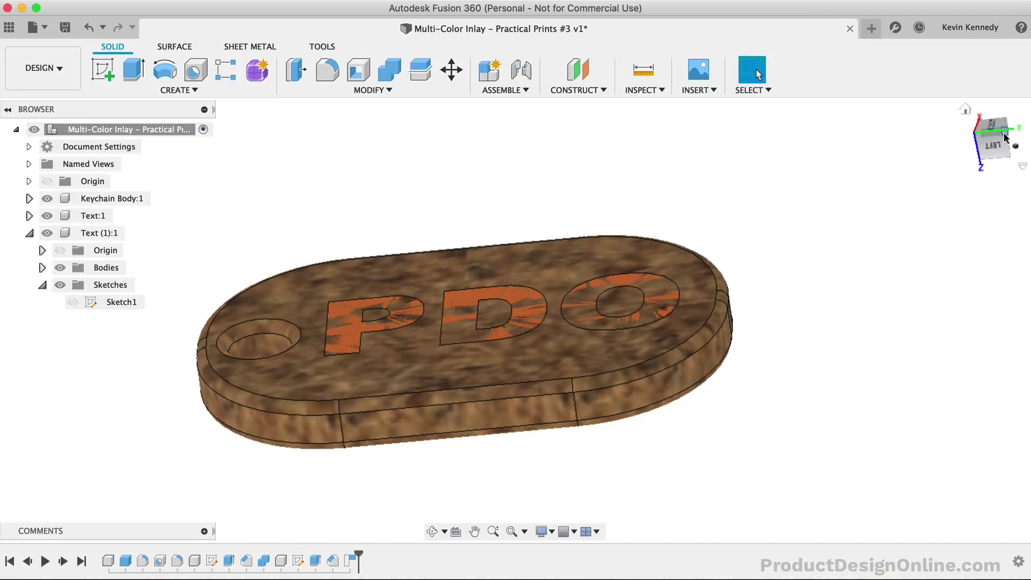
left_click_drag(1003, 132, 844, 300)
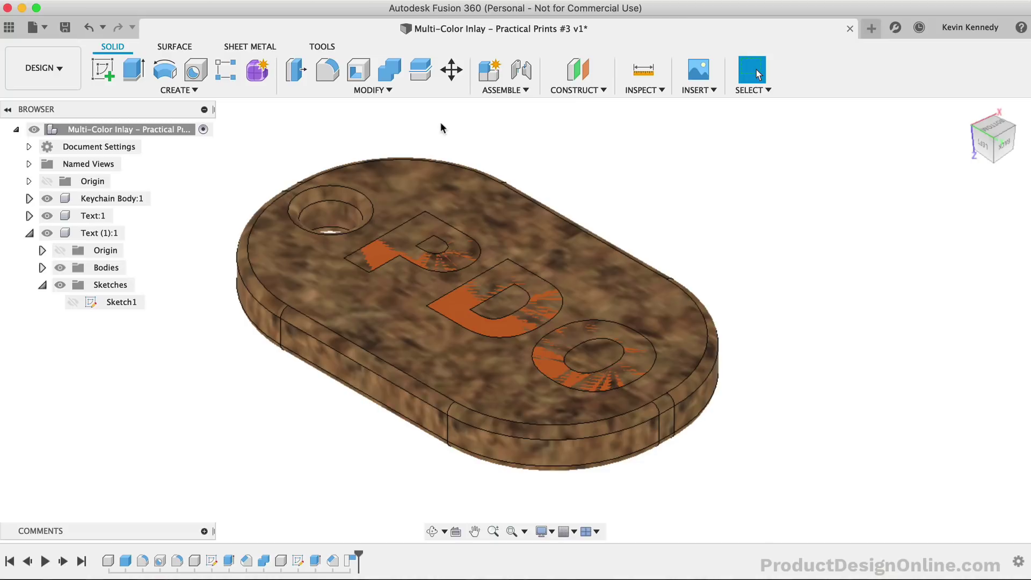
- Combine-cut the P, D and O letter bodies from the keychain body, keeping the tools
left_click(400, 76)
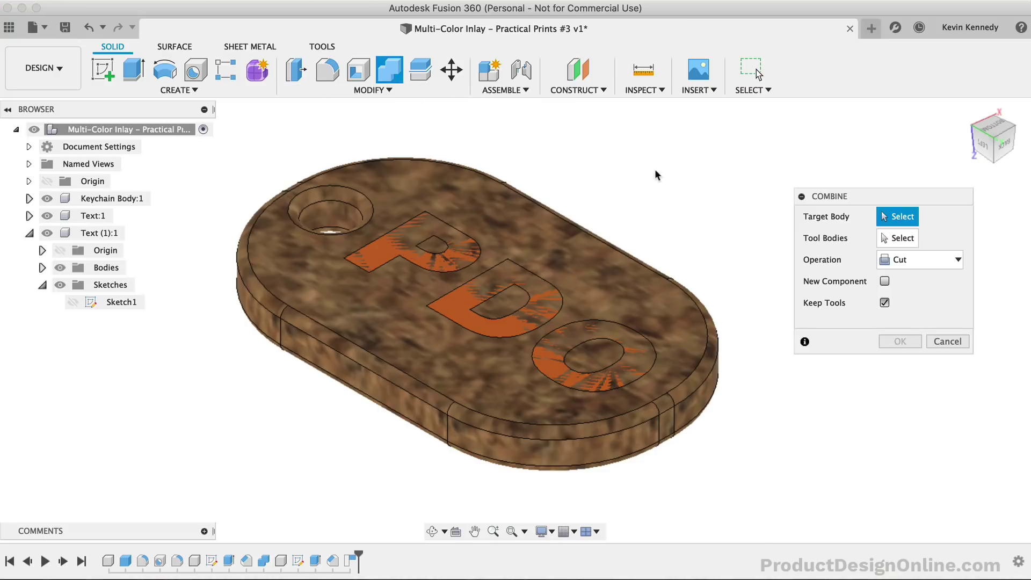
left_click(589, 238)
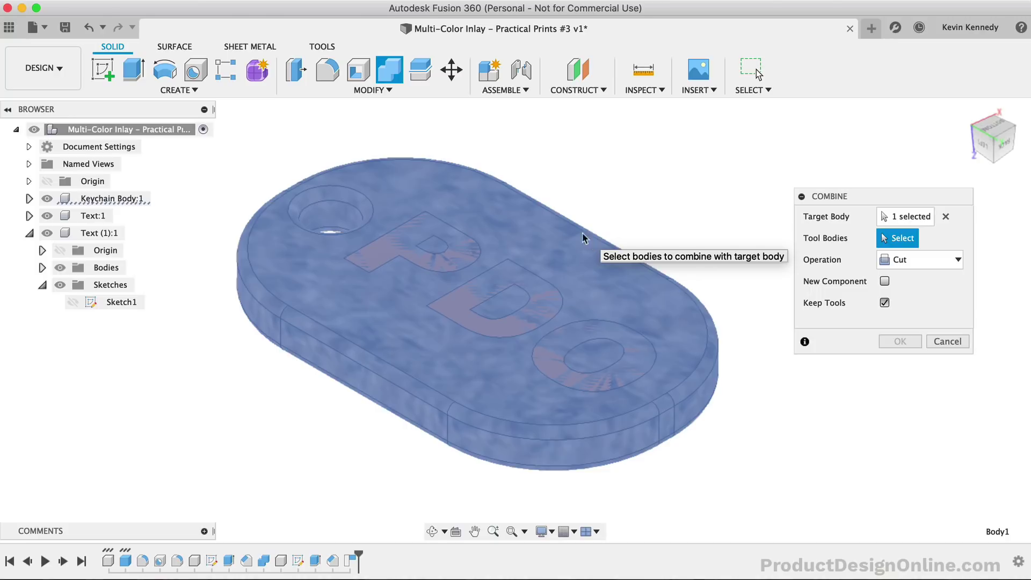
left_click(392, 248)
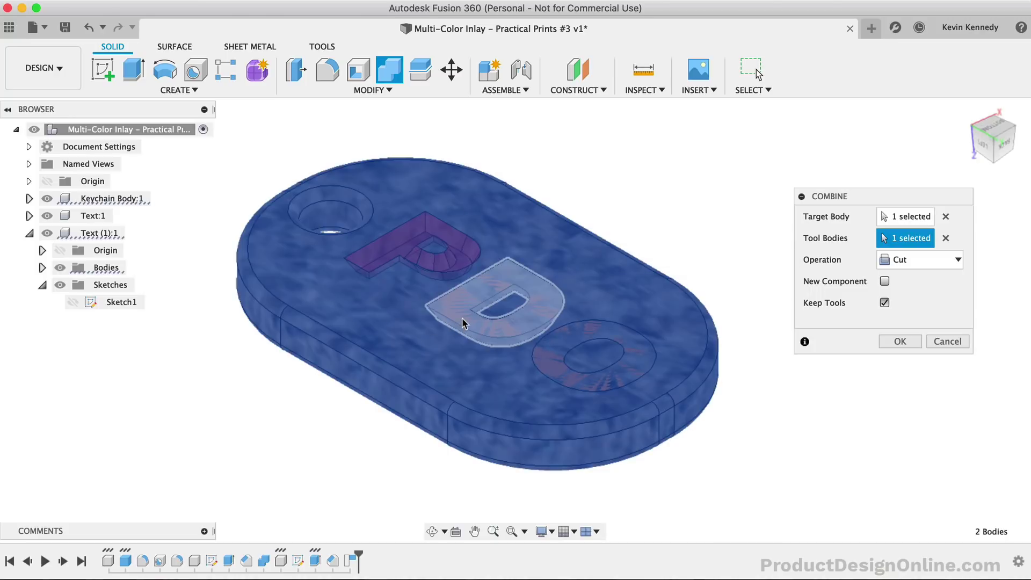
left_click(461, 317)
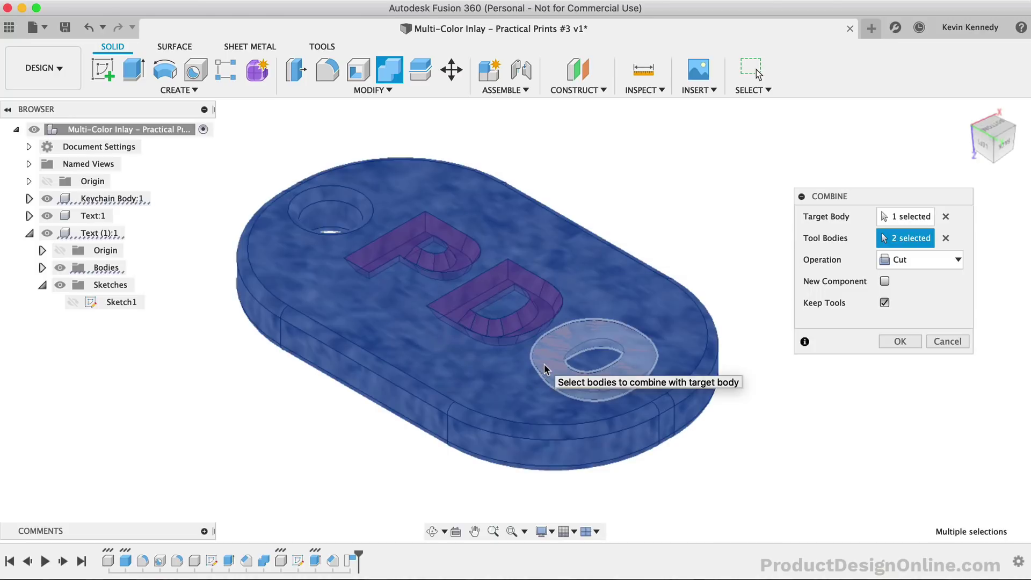
left_click(543, 363)
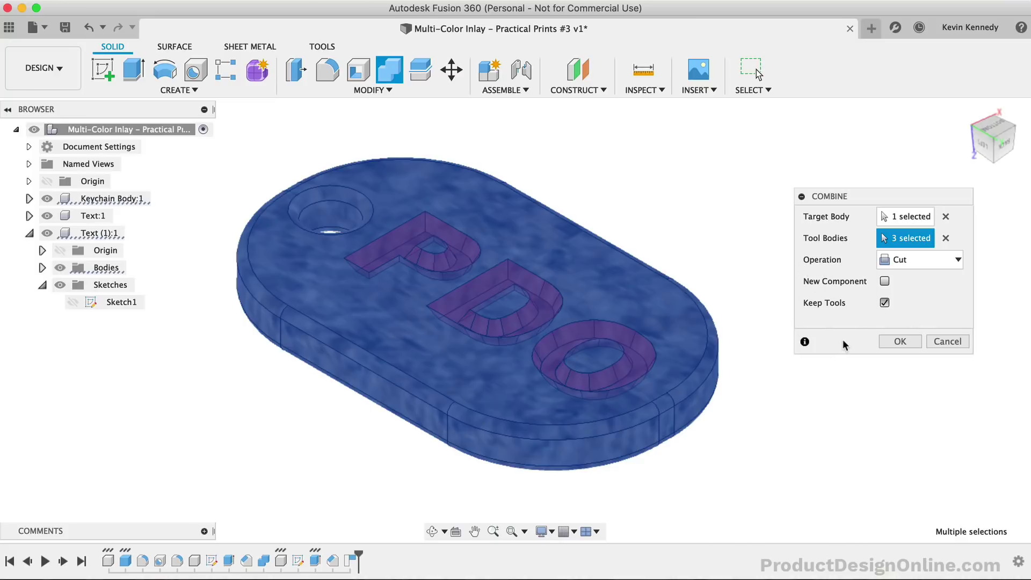
left_click(908, 342)
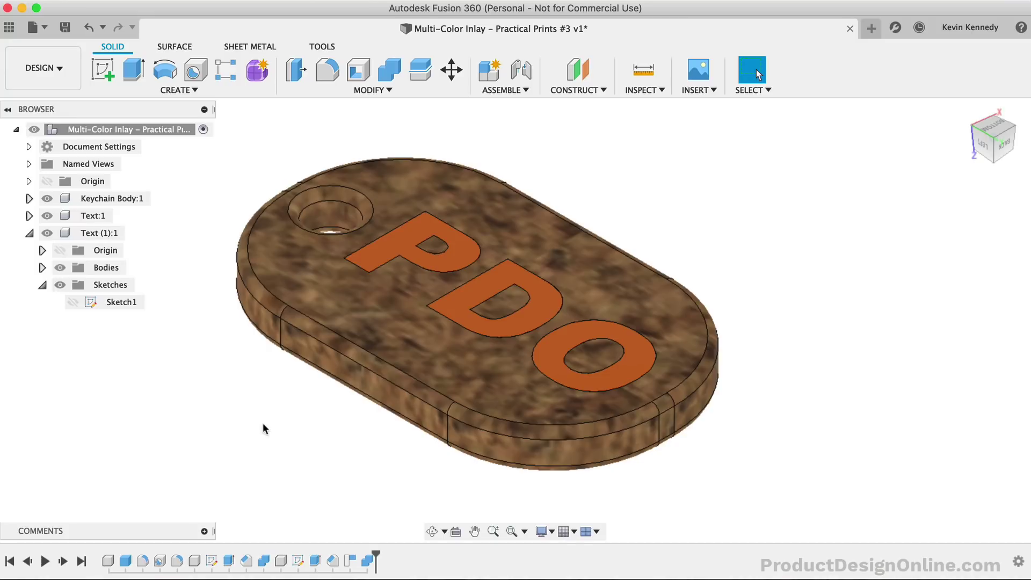
- Hide the wooden keychain body so only the PDO letter bodies remain visible
left_click(967, 110)
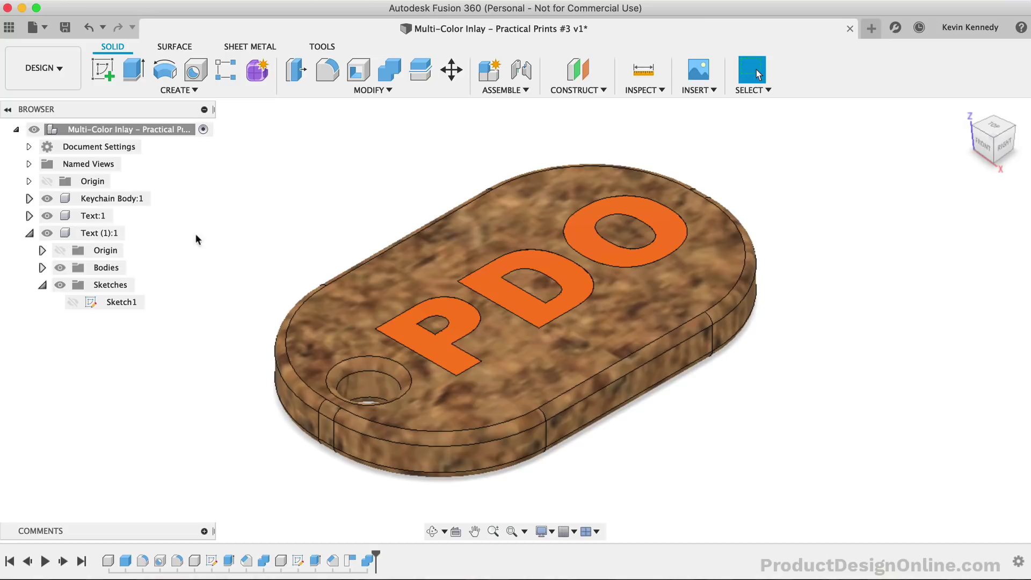
left_click(99, 233)
left_click(47, 233)
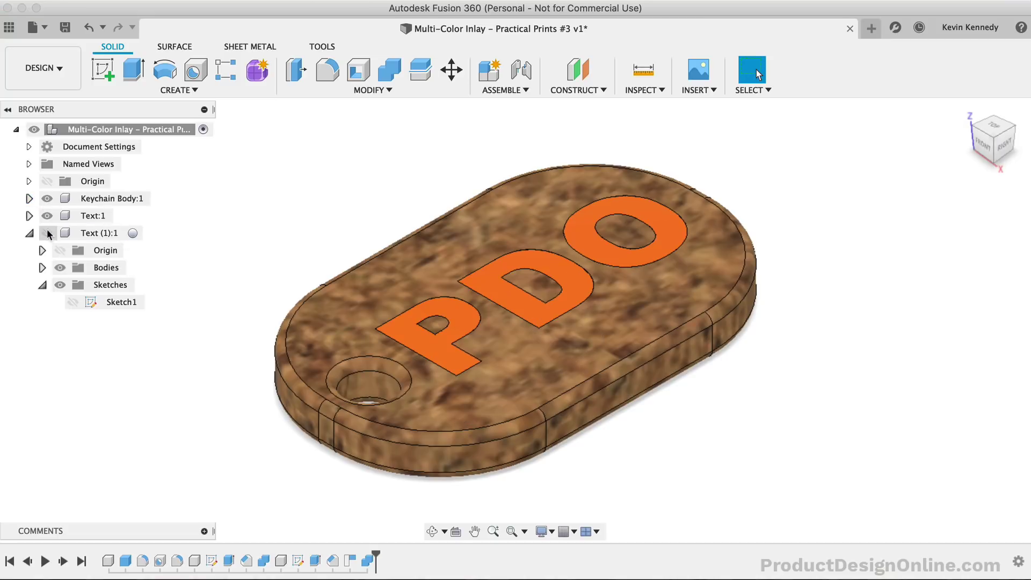
left_click(47, 199)
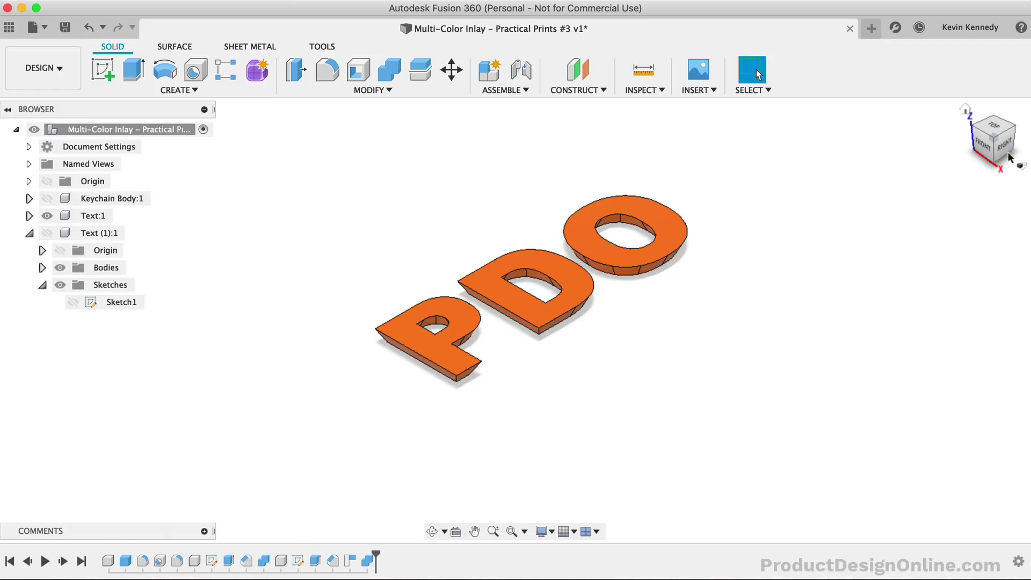
mouse_move(988, 151)
middle_mouse_down("shift")
mouse_move(933, 67)
mouse_move(994, 101)
mouse_move(1006, 95)
middle_mouse_up("shift")
- Inspect the side faces of the O from below, then clear the face selection
left_click(648, 372)
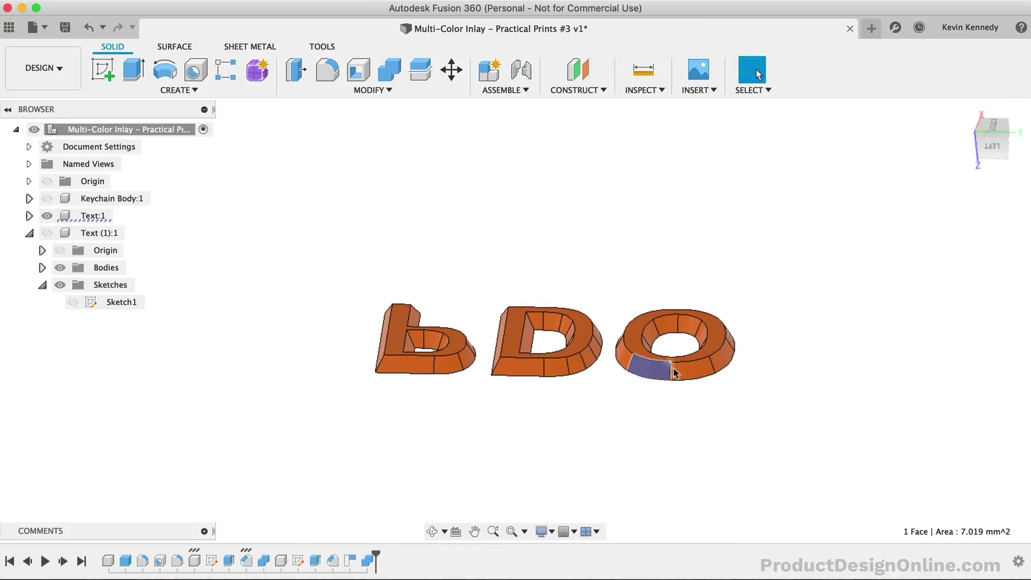
left_click(679, 367)
left_click(716, 357)
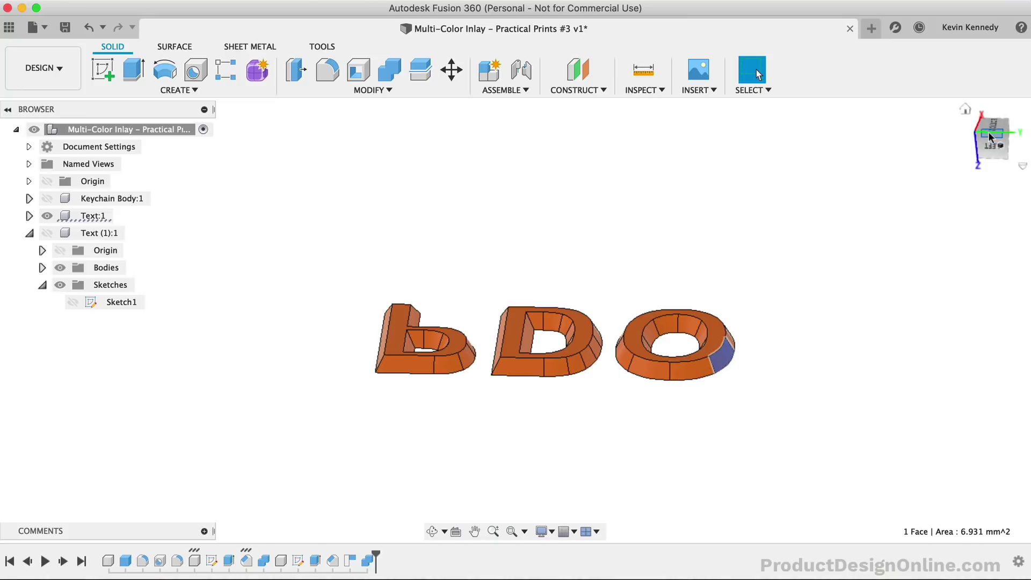
left_click(989, 132)
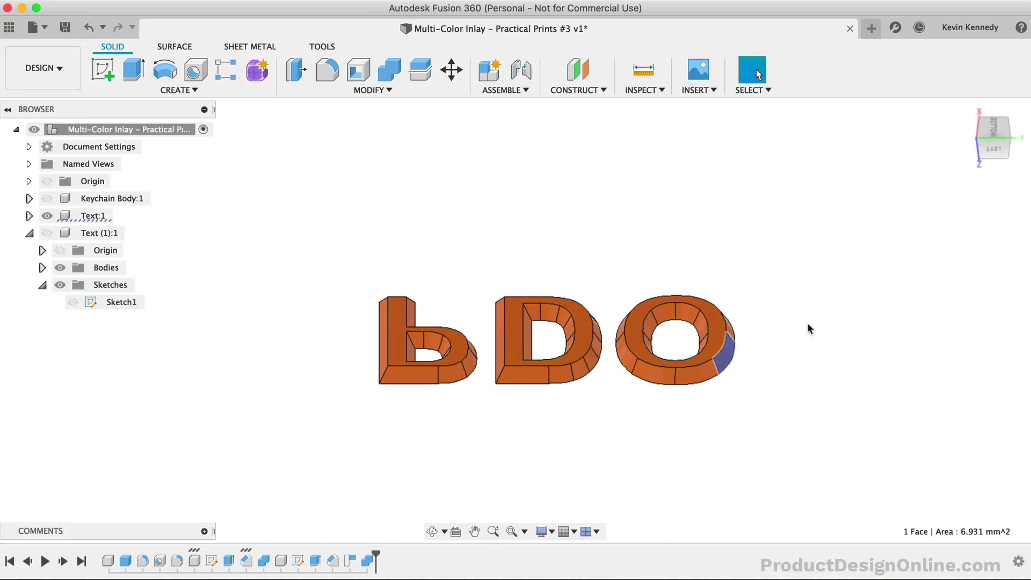
left_click(769, 360)
scroll(704, 394, "up", 5)
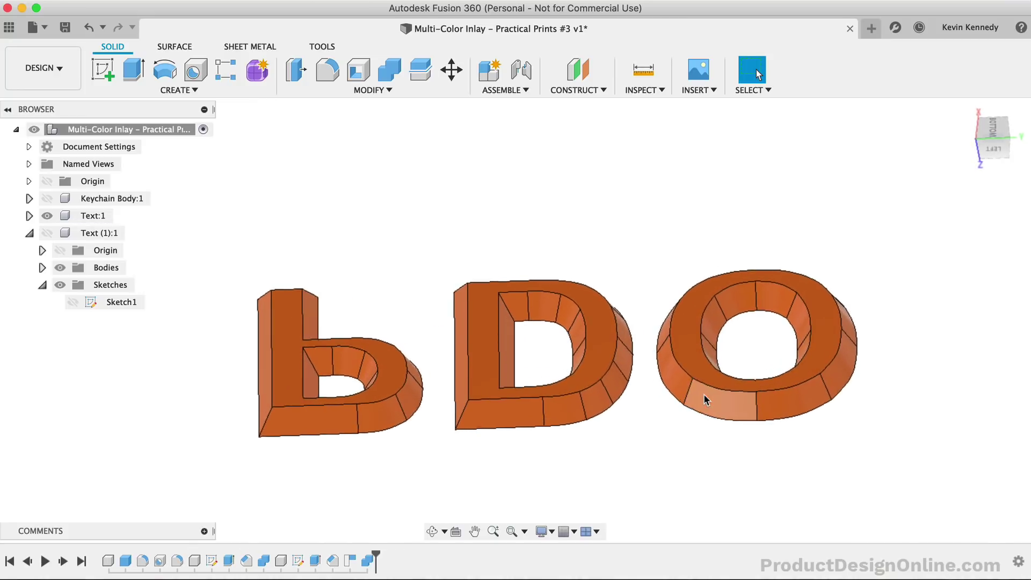
- Check the selection priority and filter options, then view the letters from the Bottom
left_click(752, 86)
mouse_move(778, 183)
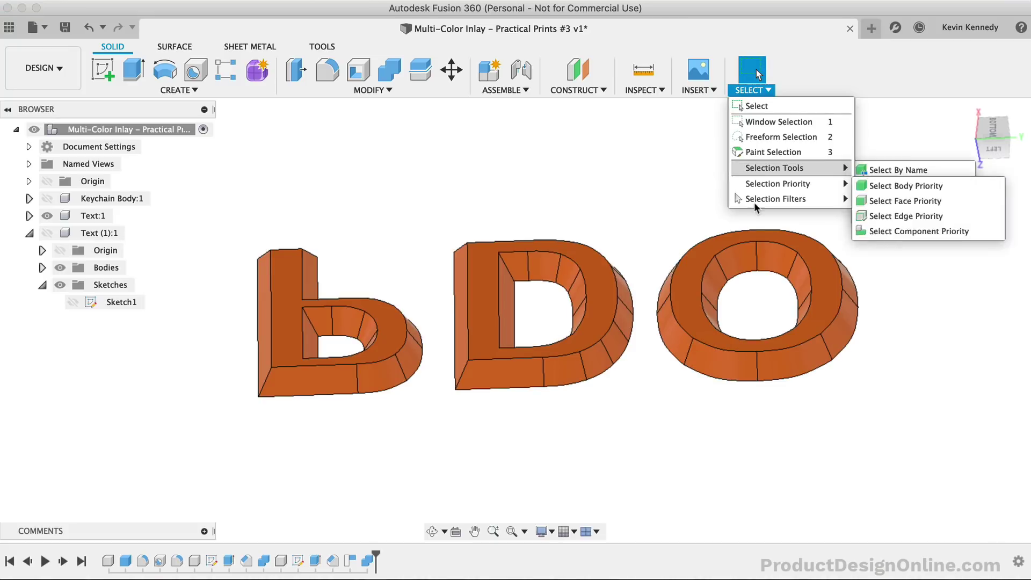
left_click(875, 201)
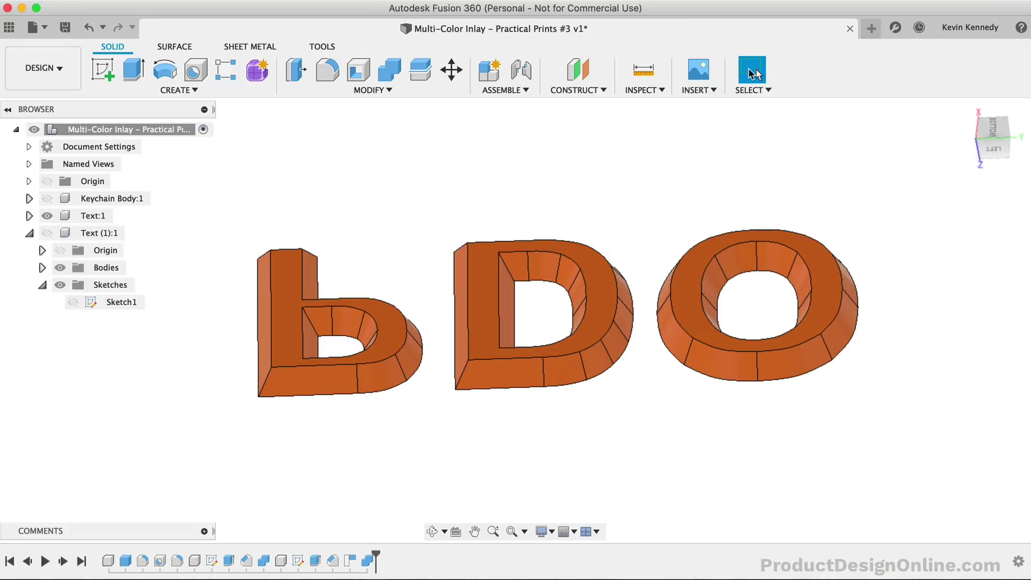
left_click(740, 91)
mouse_move(775, 199)
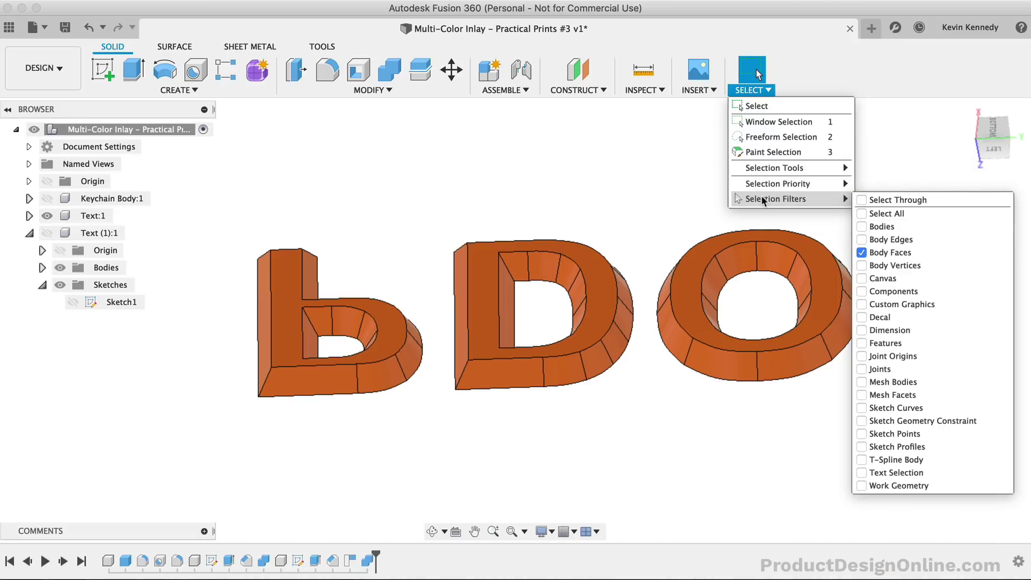
left_click(906, 200)
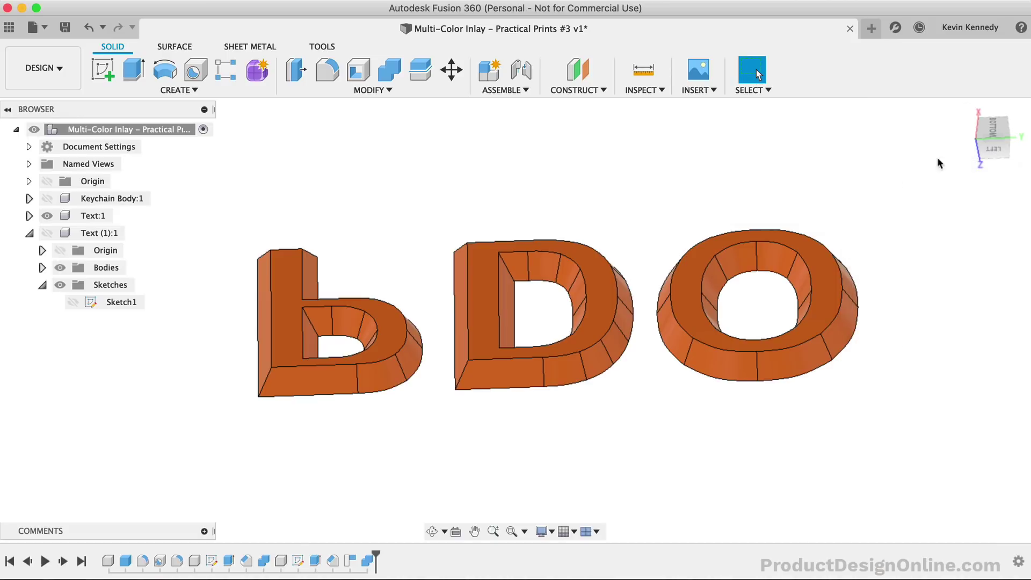
left_click(987, 128)
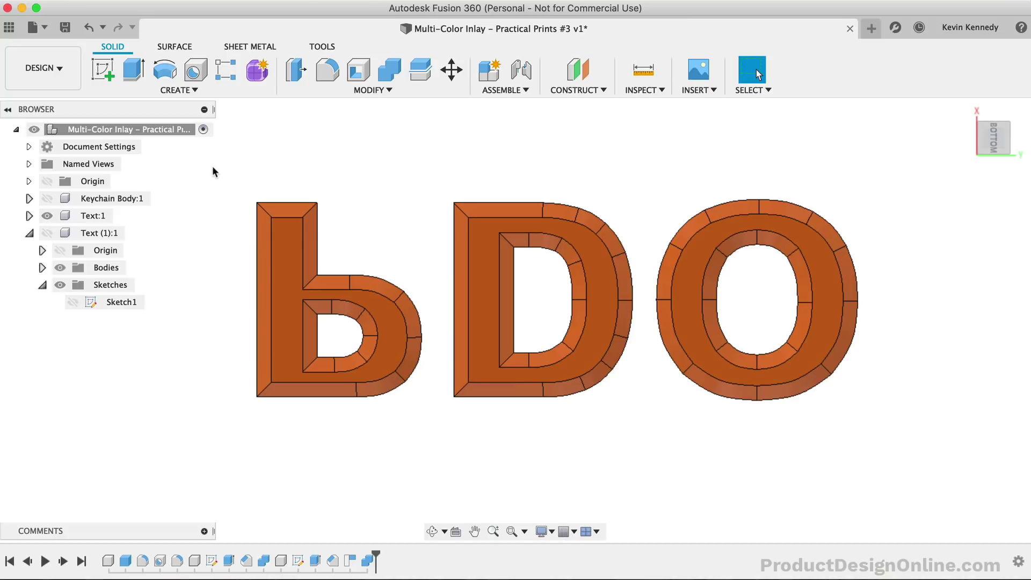
- Select all 59 PDO letter faces and preview a 0.286 mm Offset Face on them
left_click_drag(214, 168, 910, 445)
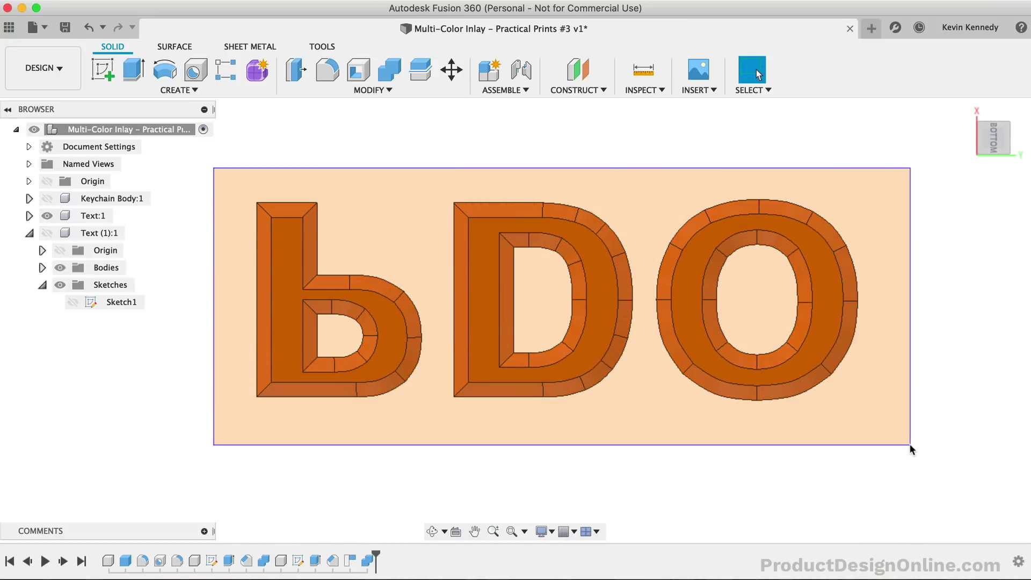
left_click_drag(910, 443, 910, 443)
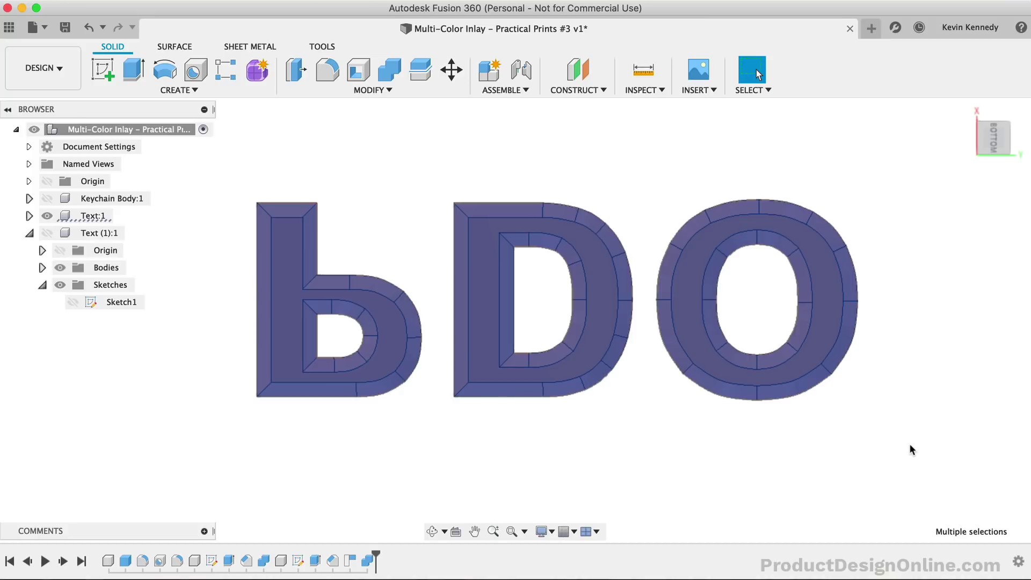
key("q")
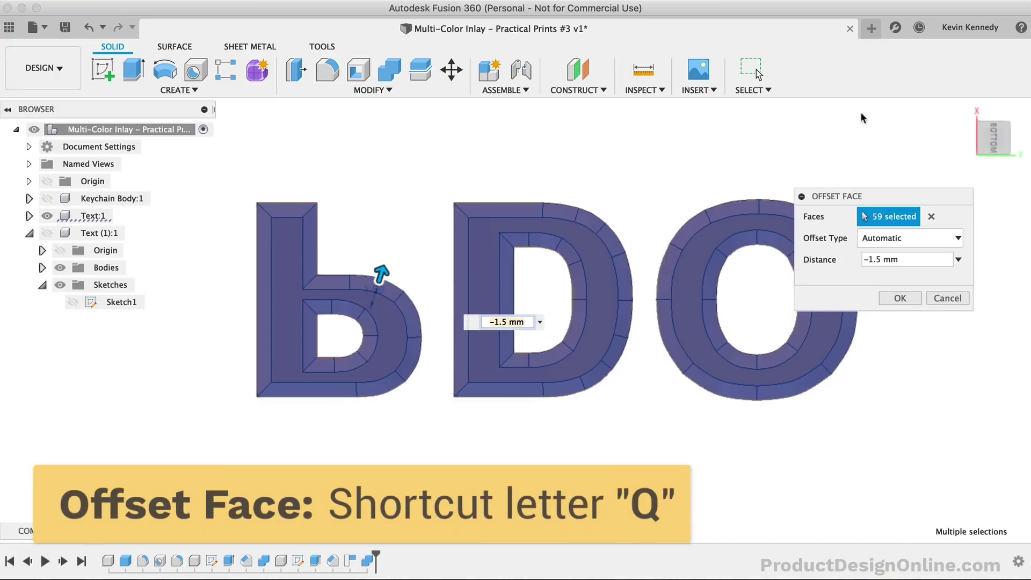
left_click_drag(866, 197, 905, 197)
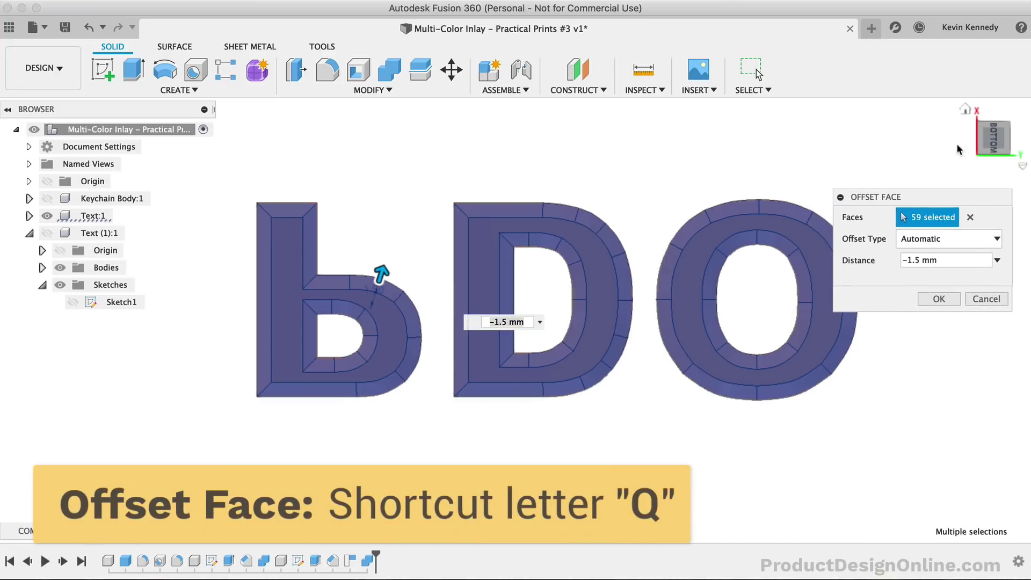
left_click(982, 152)
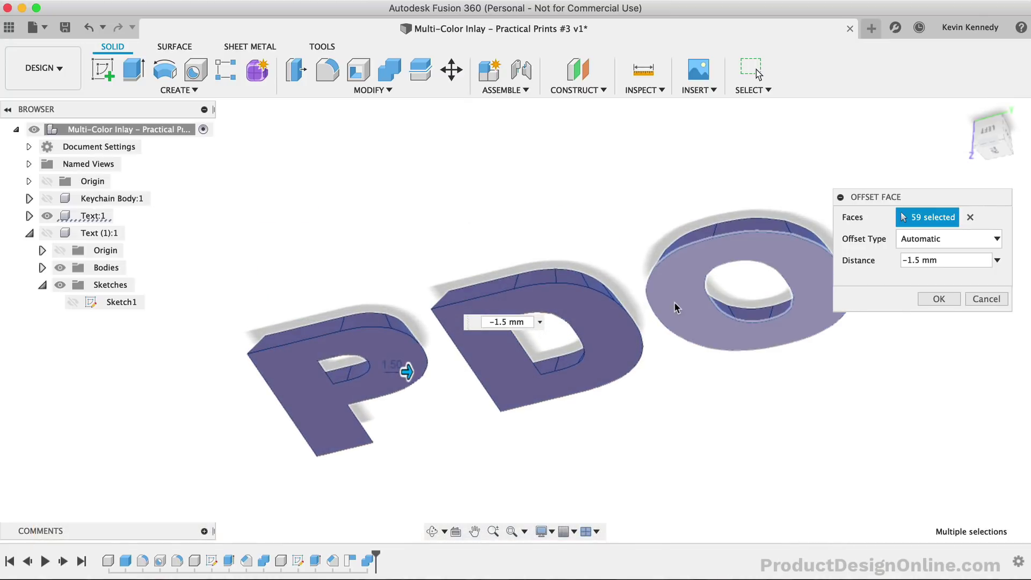
left_click_drag(676, 343, 676, 315)
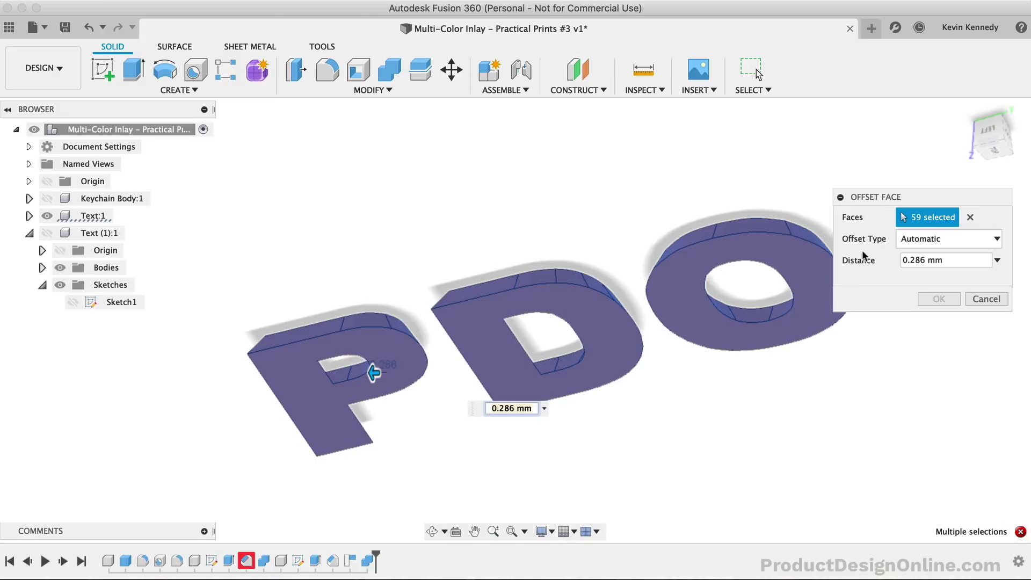
- Set the offset type to New Offset and deselect the top faces of O, D and P
left_click(949, 240)
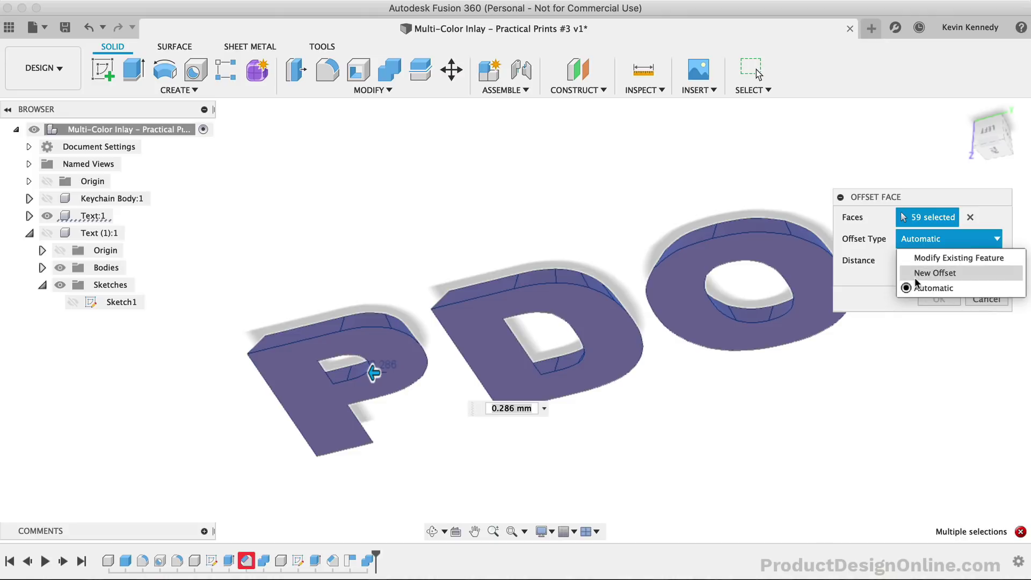
left_click(952, 275)
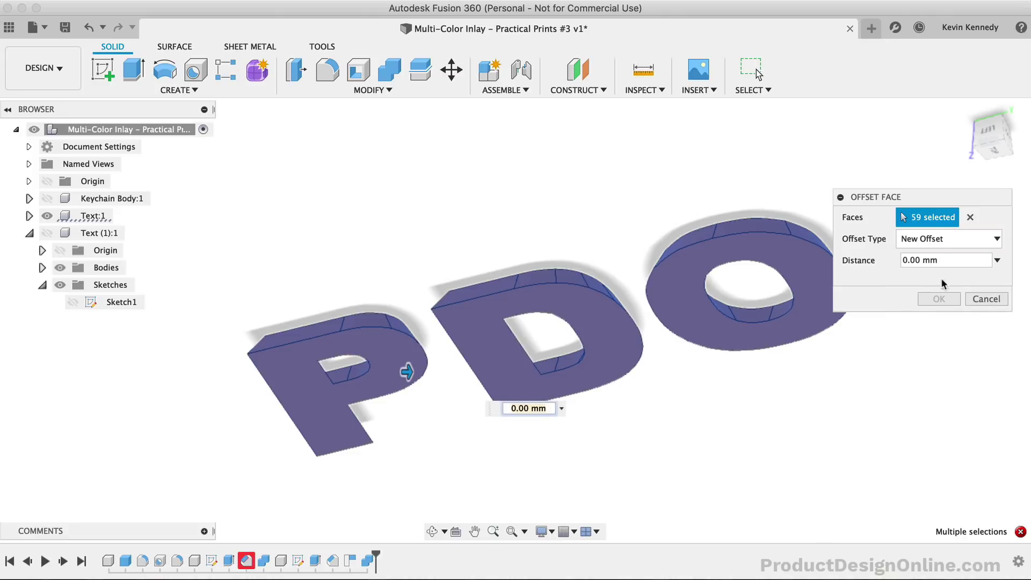
left_click(797, 277)
left_click(611, 347)
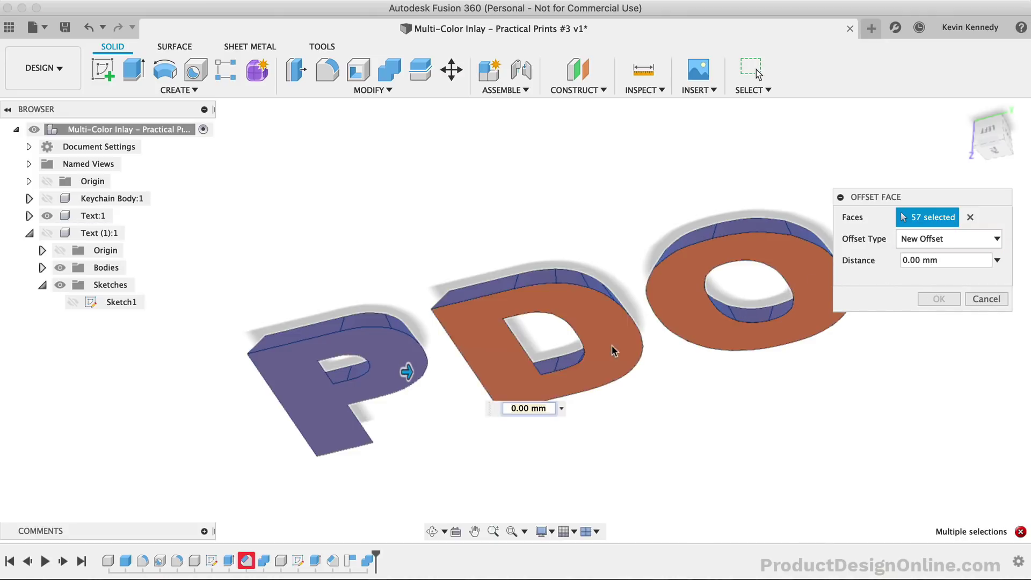
left_click(375, 392)
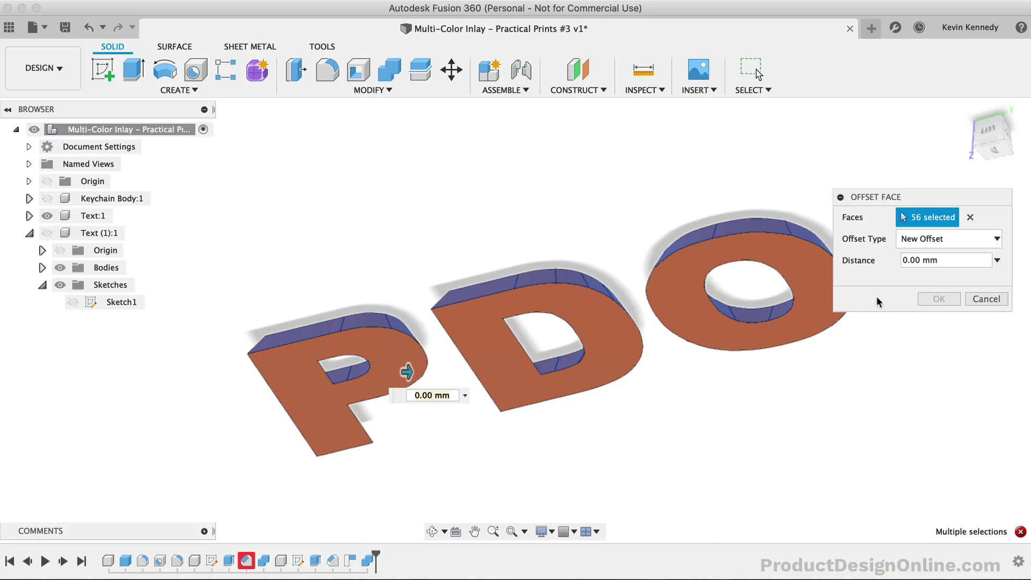
mouse_move(990, 133)
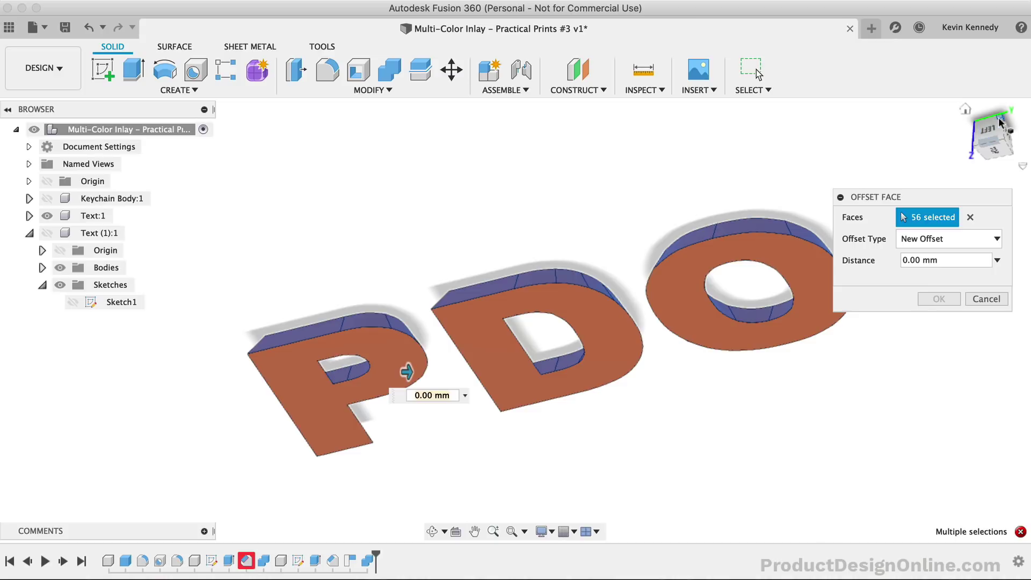
- Enter a -0.15 mm offset distance while viewing the letters from below
left_click(997, 125)
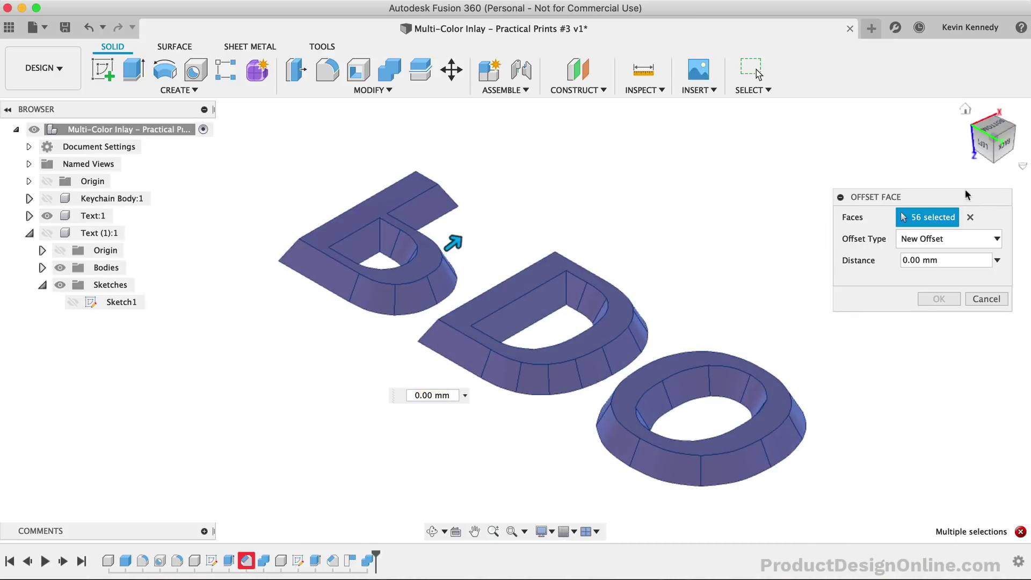
left_click(982, 131)
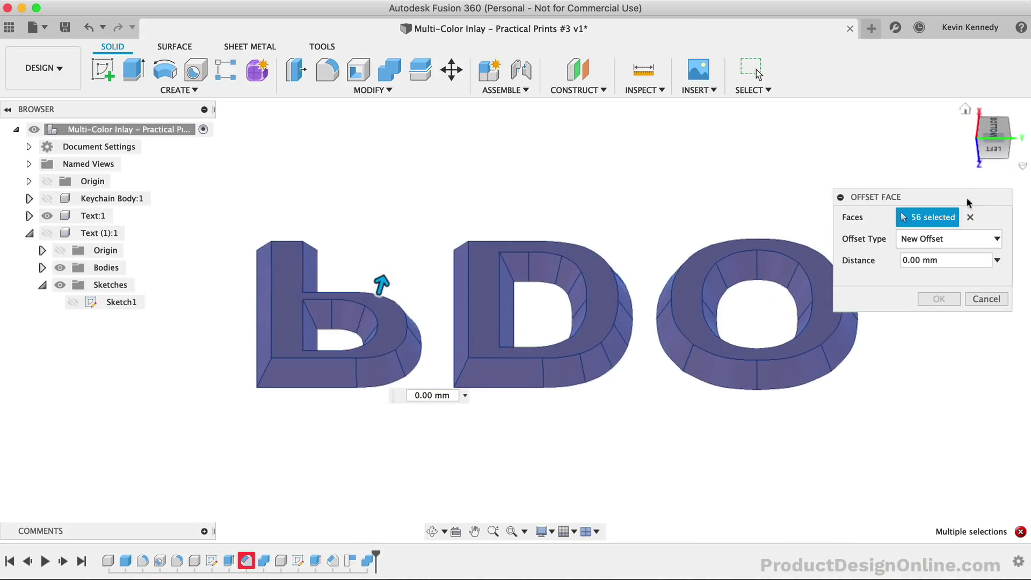
left_click(913, 260)
type("-")
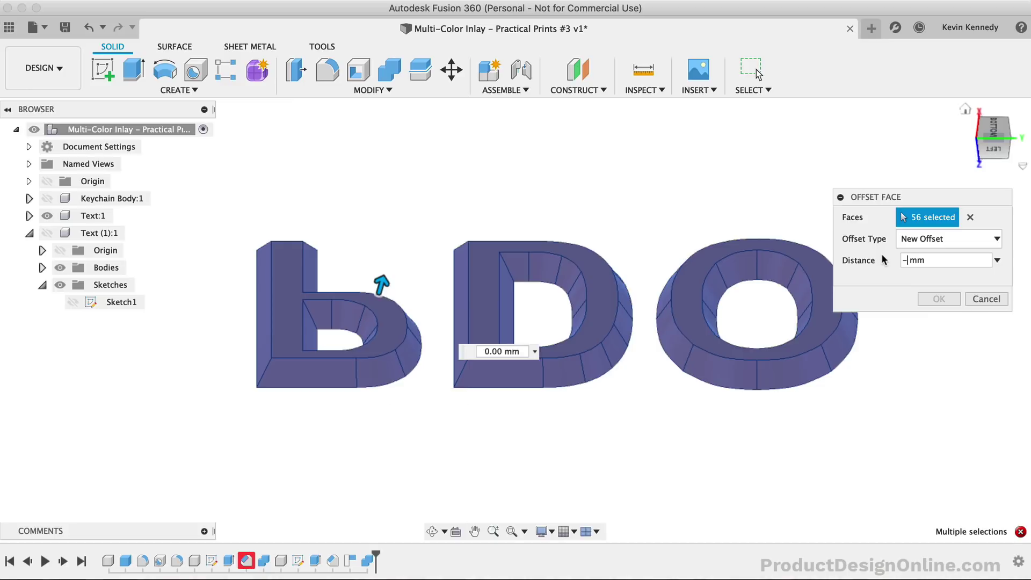
type("0.15")
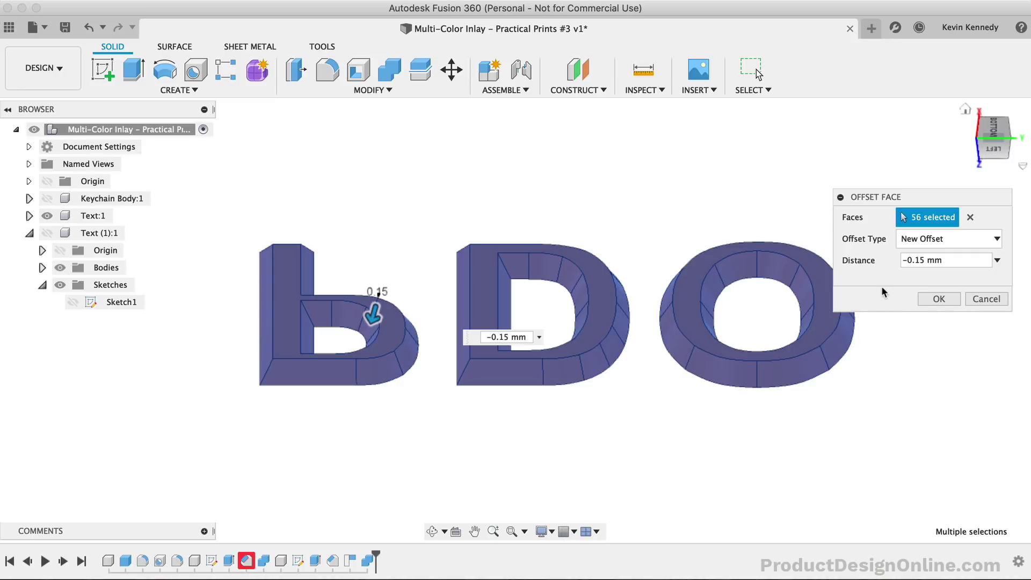
- Apply the inward offset, show Keychain Body:1 again and fit the view to inspect the inlay
left_click(946, 298)
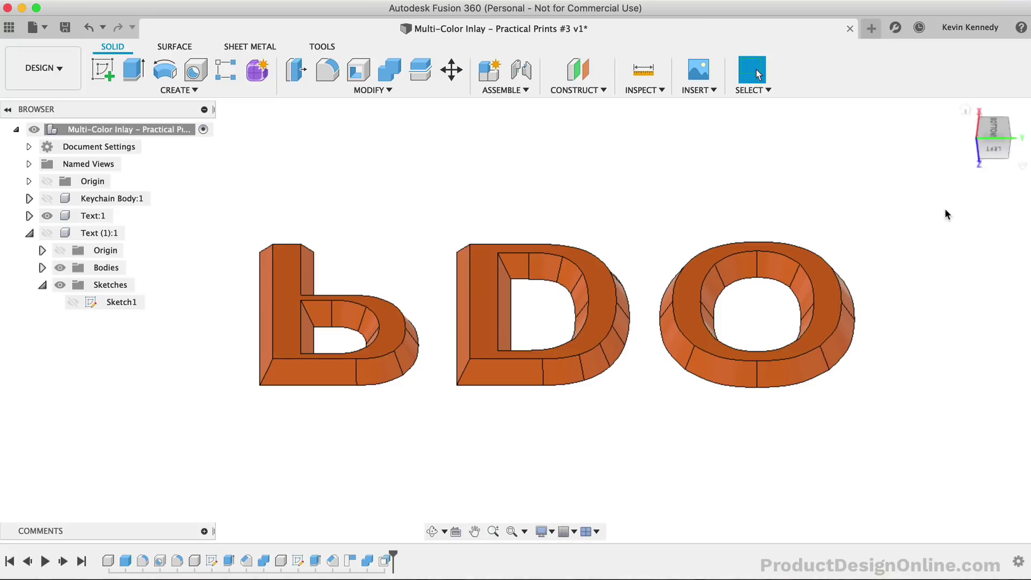
left_click(965, 109)
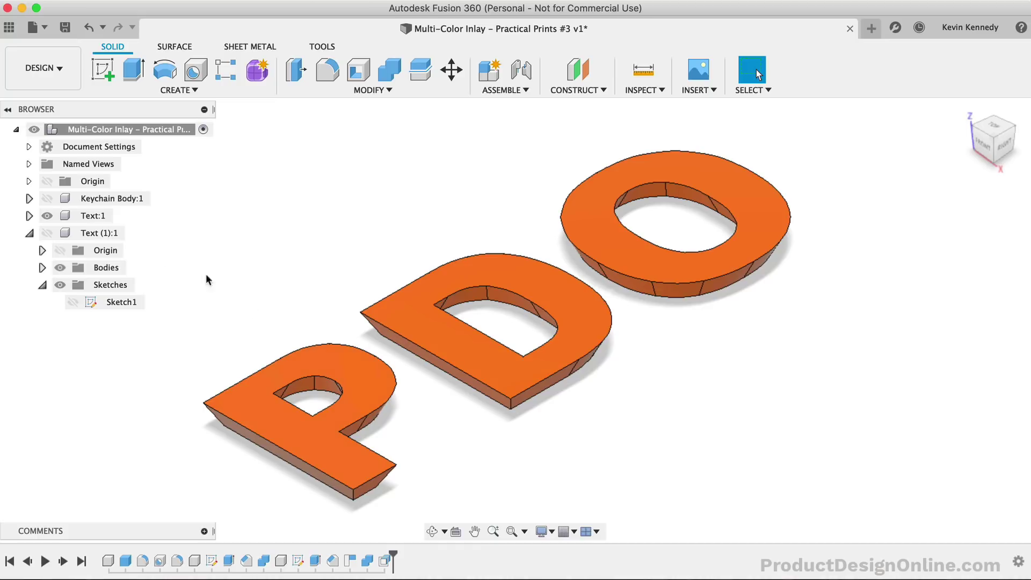
left_click(110, 198)
left_click(46, 199)
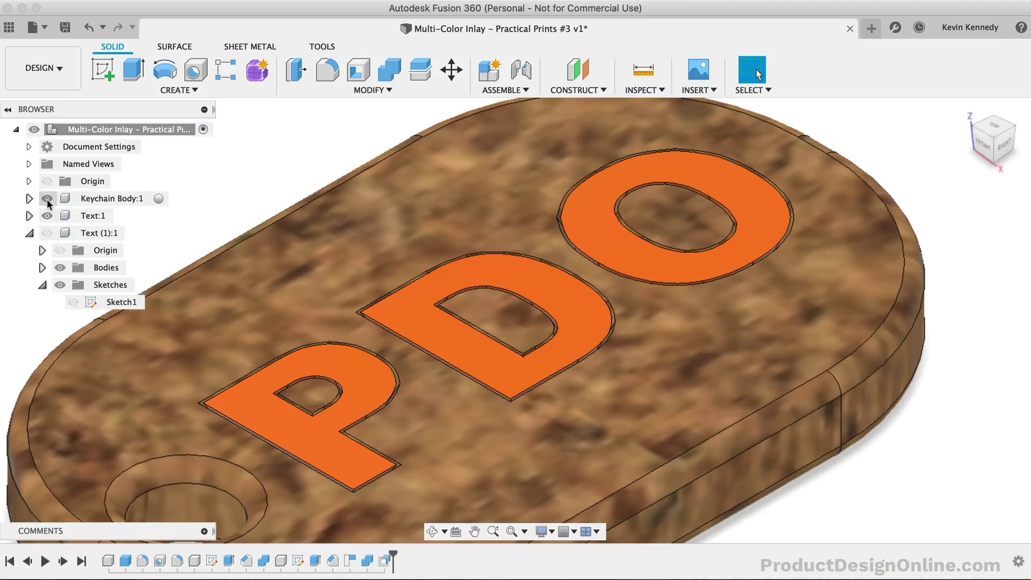
left_click(1005, 133)
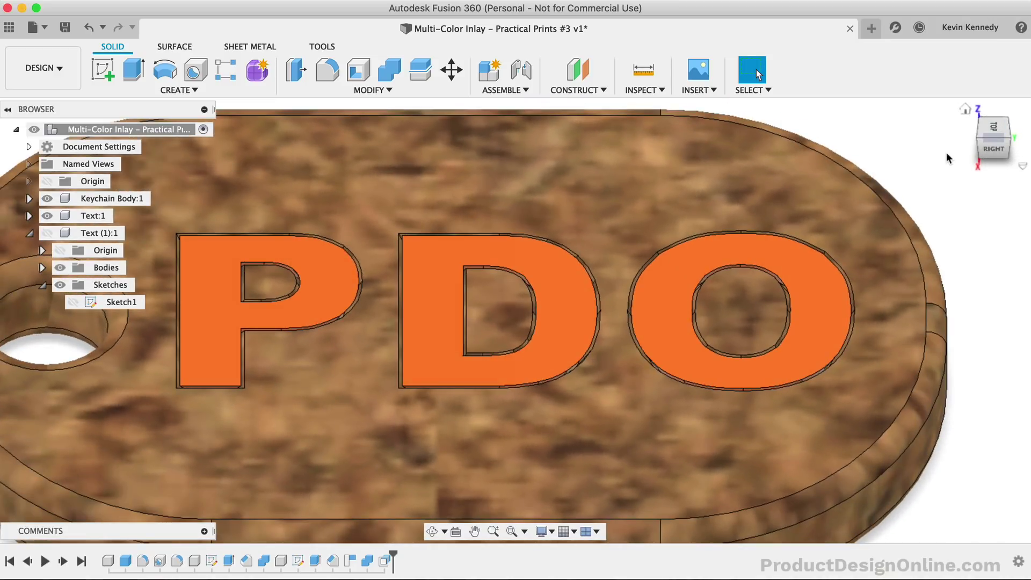
key("F6")
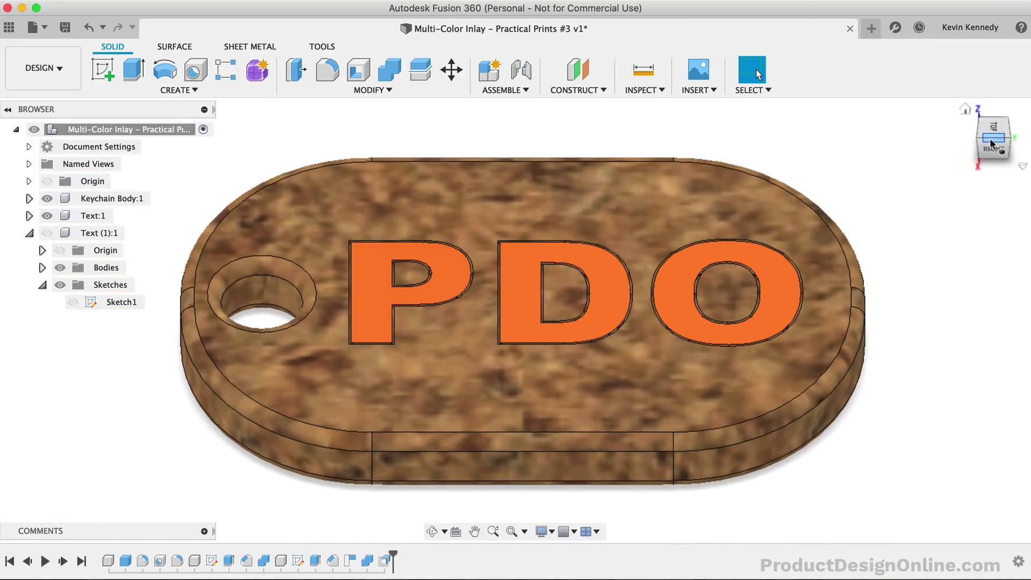
mouse_move(994, 141)
left_mouse_down()
mouse_move(991, 172)
mouse_move(994, 144)
left_mouse_up()
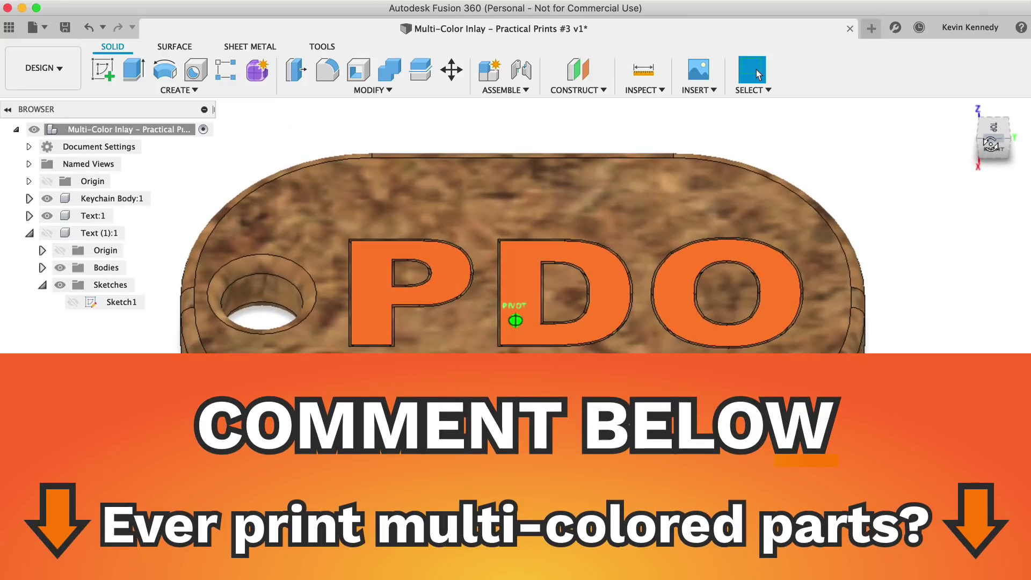
- Hide Text:1 to reveal the empty P, D and O pockets, then orbit the keychain
left_click(966, 112)
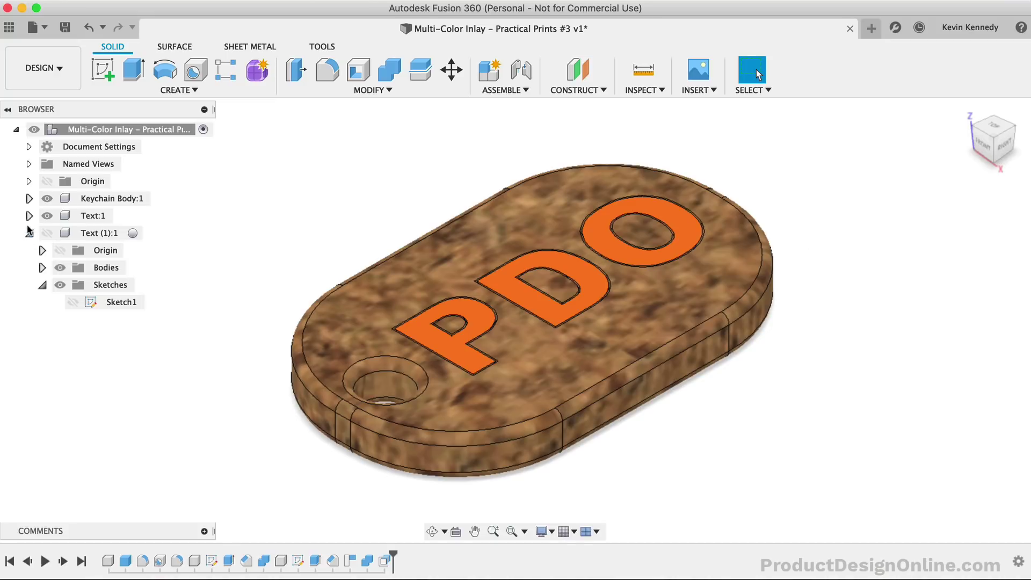
left_click(46, 217)
left_click(47, 216)
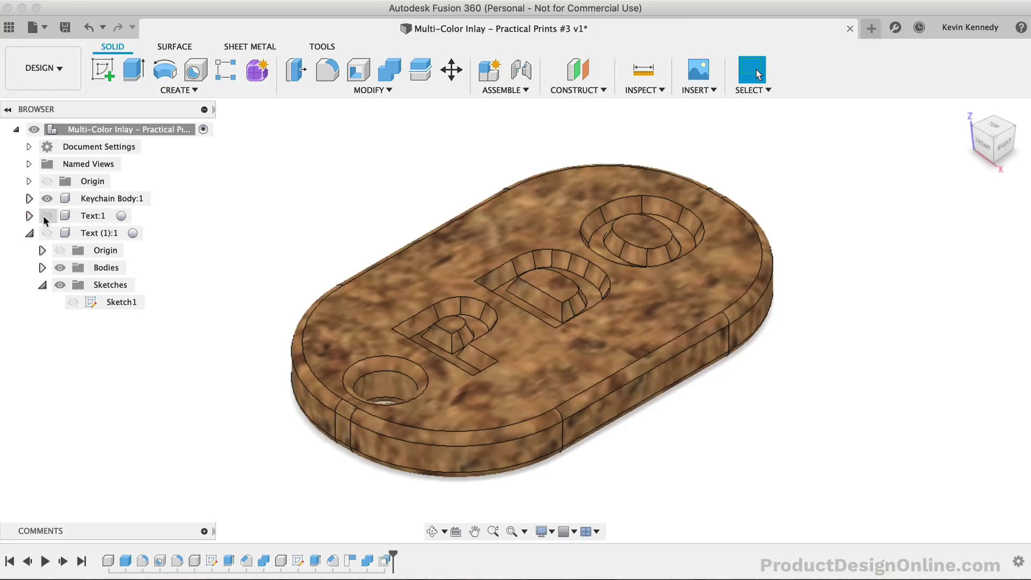
mouse_move(516, 321)
middle_mouse_down("shift")
mouse_move(543, 317)
mouse_move(548, 290)
mouse_move(894, 208)
middle_mouse_up("shift")
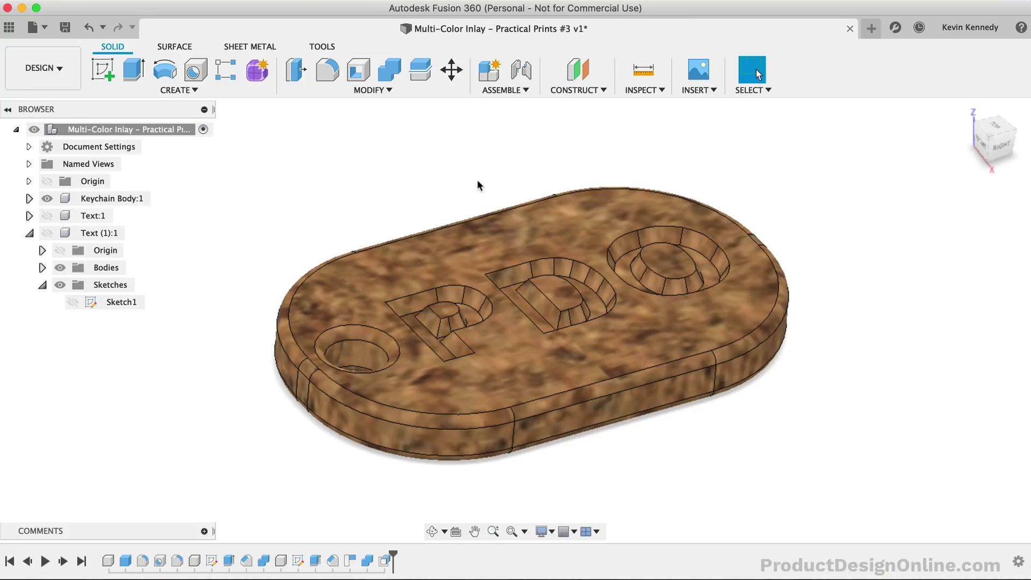
- Create an offset construction plane at 0.00 mm on the keychain's top face
left_click(573, 90)
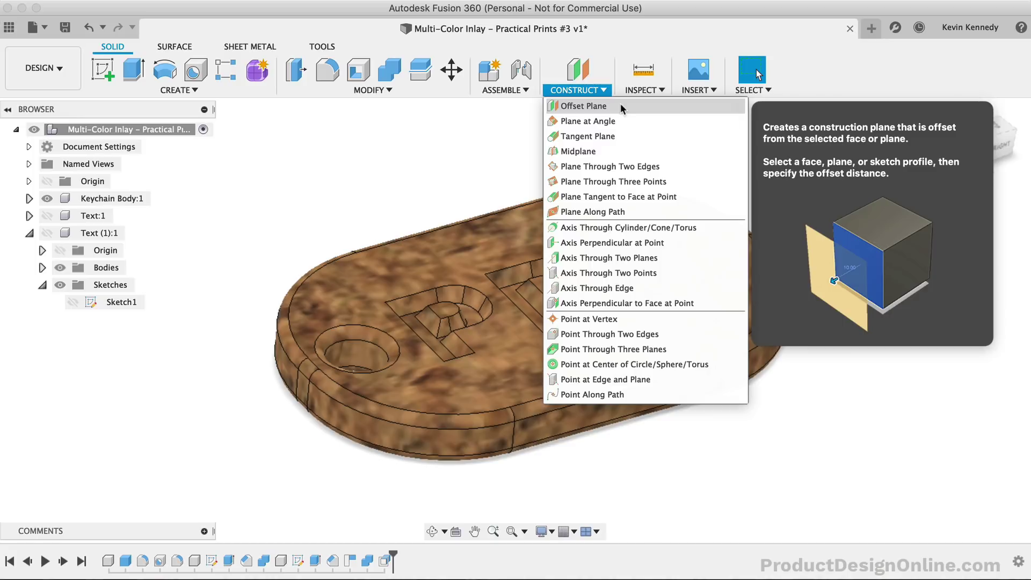
left_click(621, 105)
left_click(542, 228)
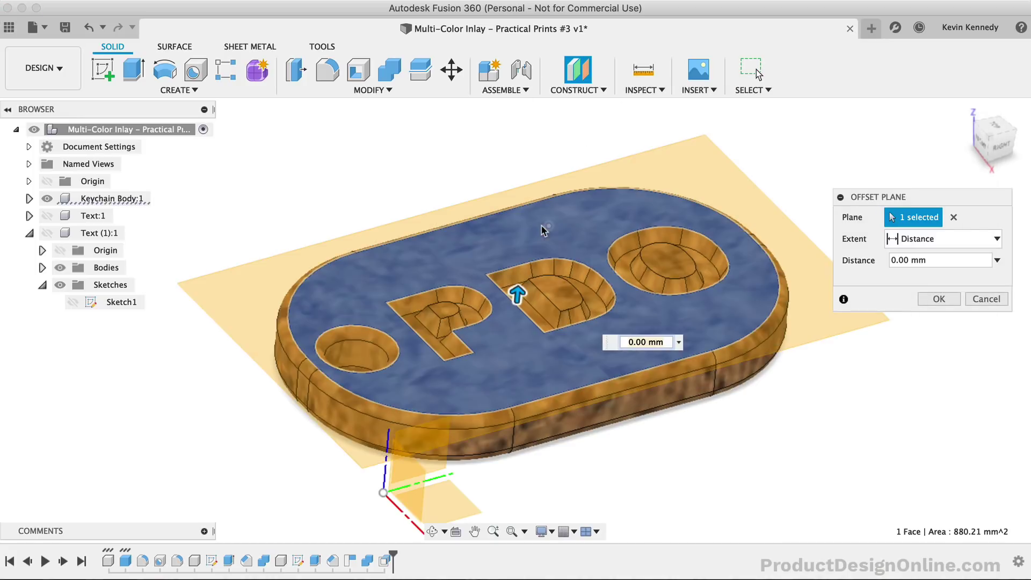
key("Return")
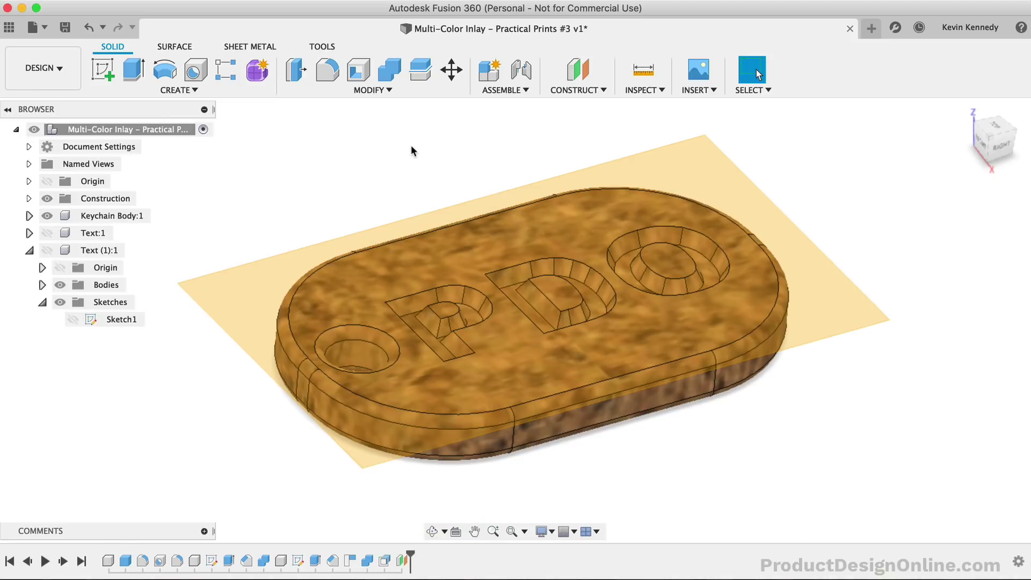
left_click(204, 89)
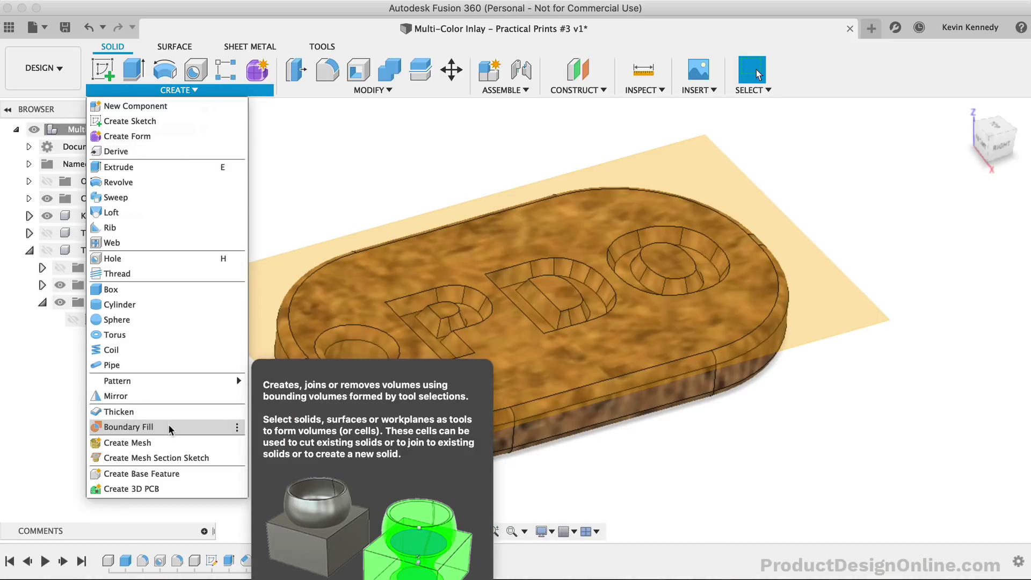
- Boundary Fill the P, D and O cells as new bodies, using the plane and keychain body as tools
left_click(168, 426)
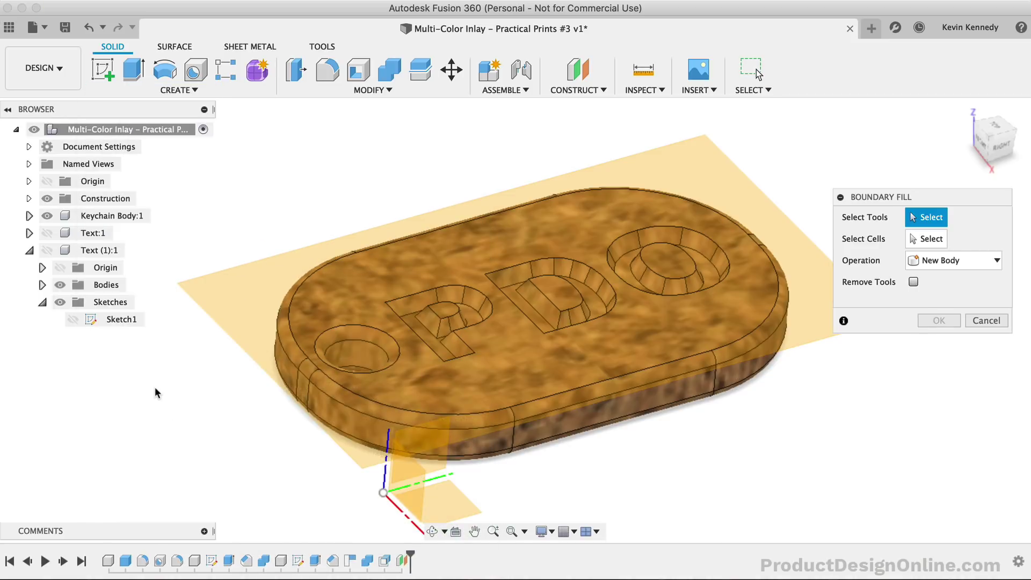
left_click(222, 290)
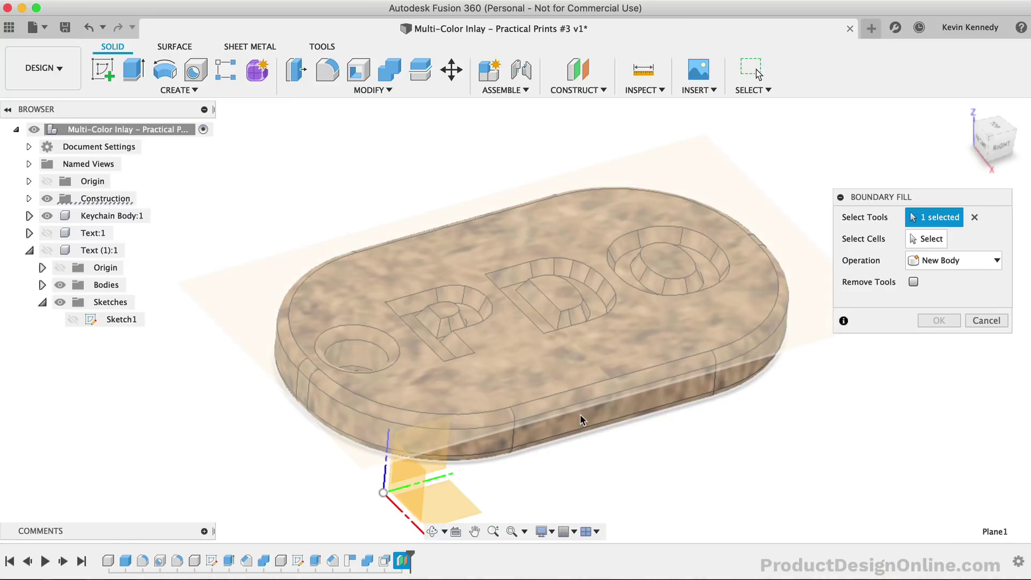
left_click(581, 414)
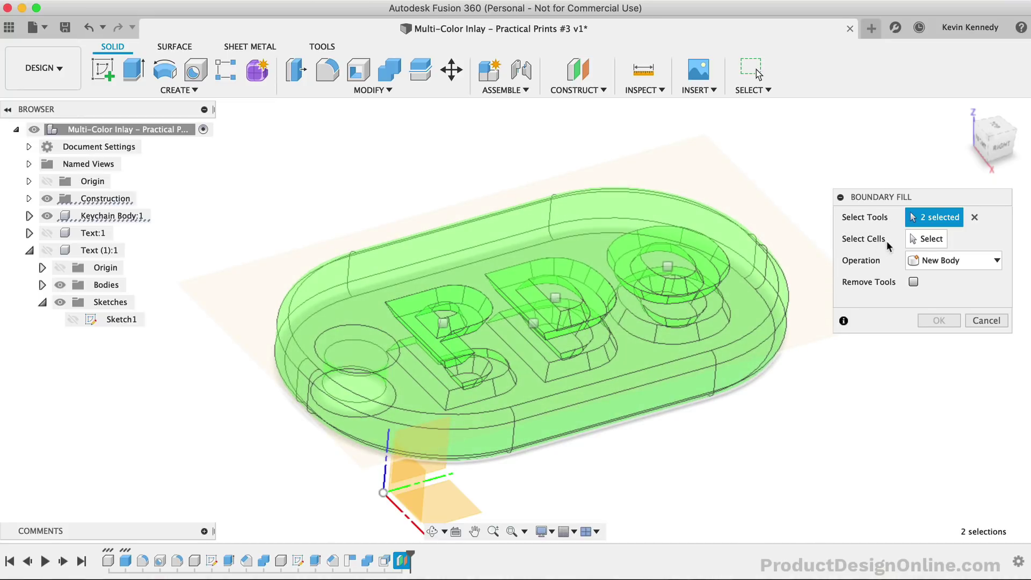
left_click(937, 241)
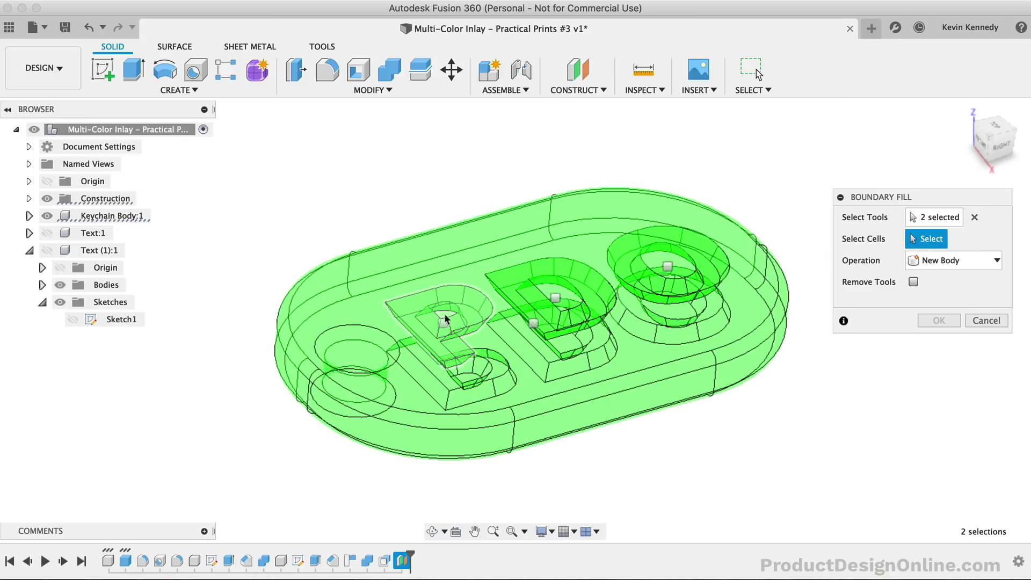
left_click(443, 326)
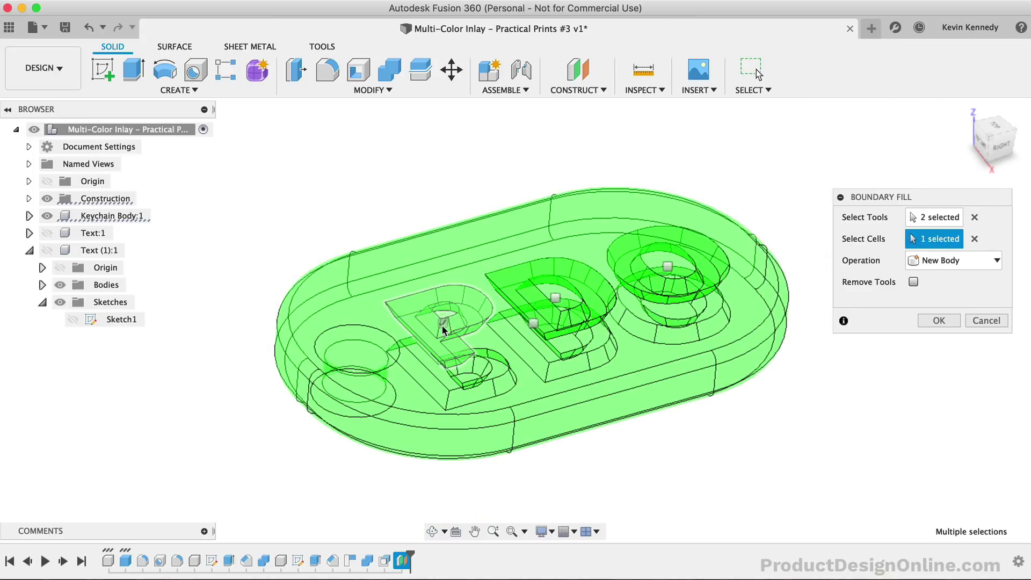
left_click(555, 298)
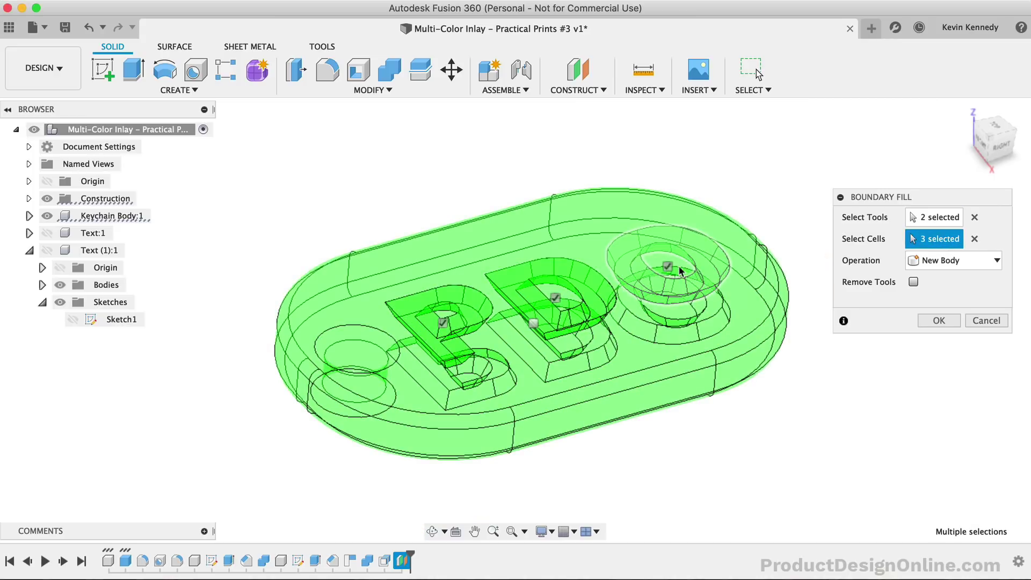
left_click(669, 270)
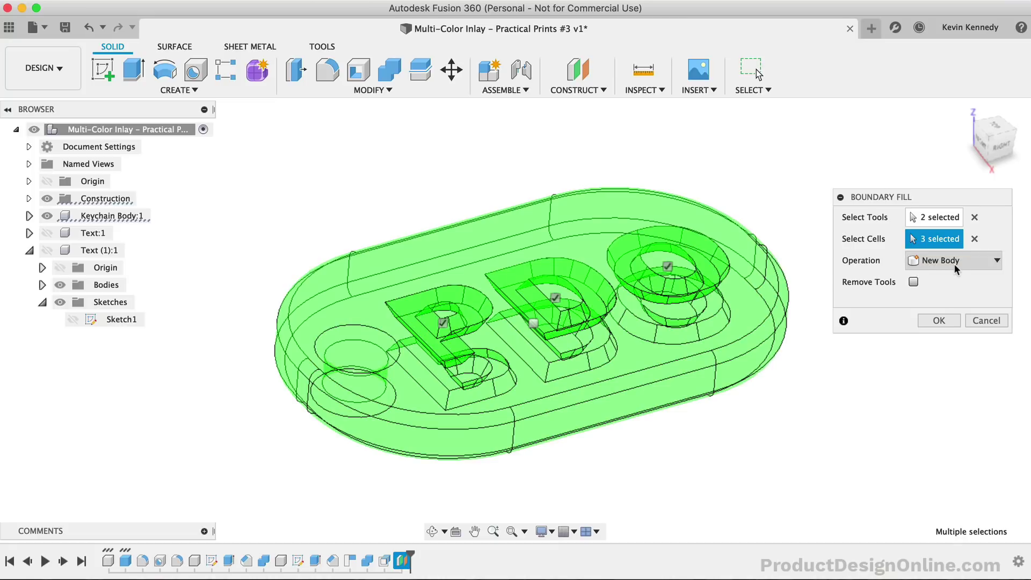
left_click(939, 321)
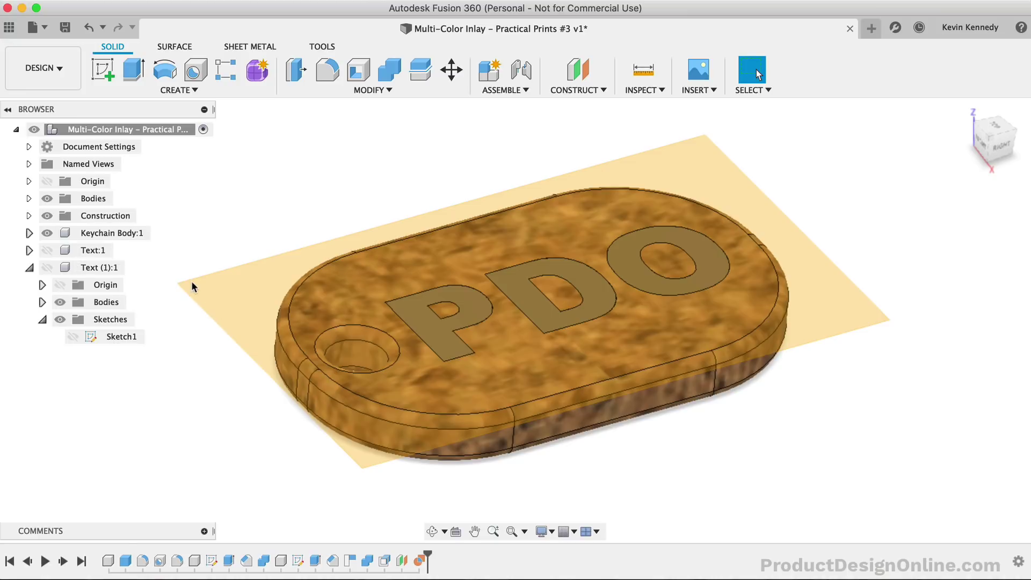
- Hide the construction plane and check Body1–Body3 by toggling Keychain Body:1 off and on
left_click(29, 198)
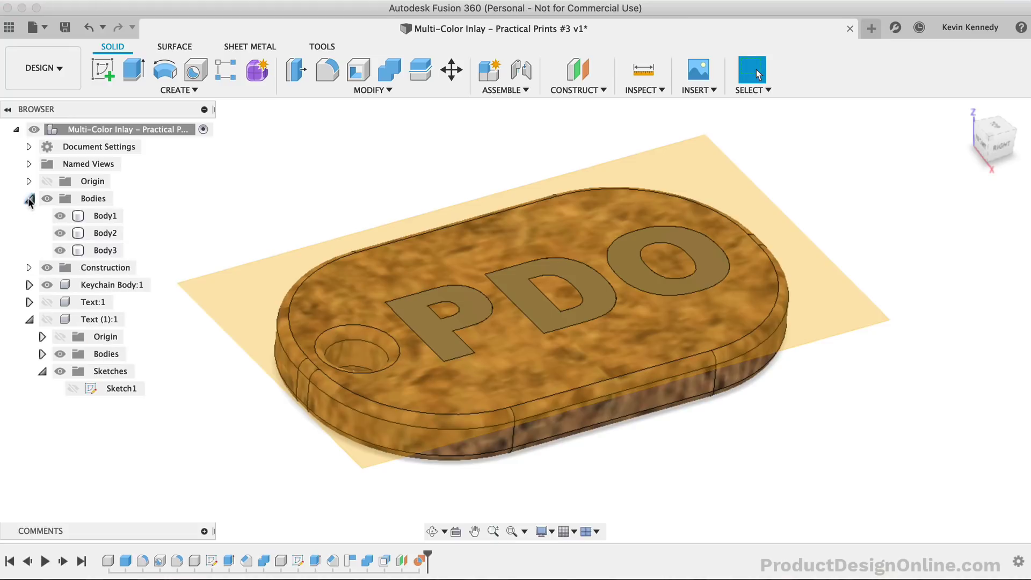
left_click(47, 267)
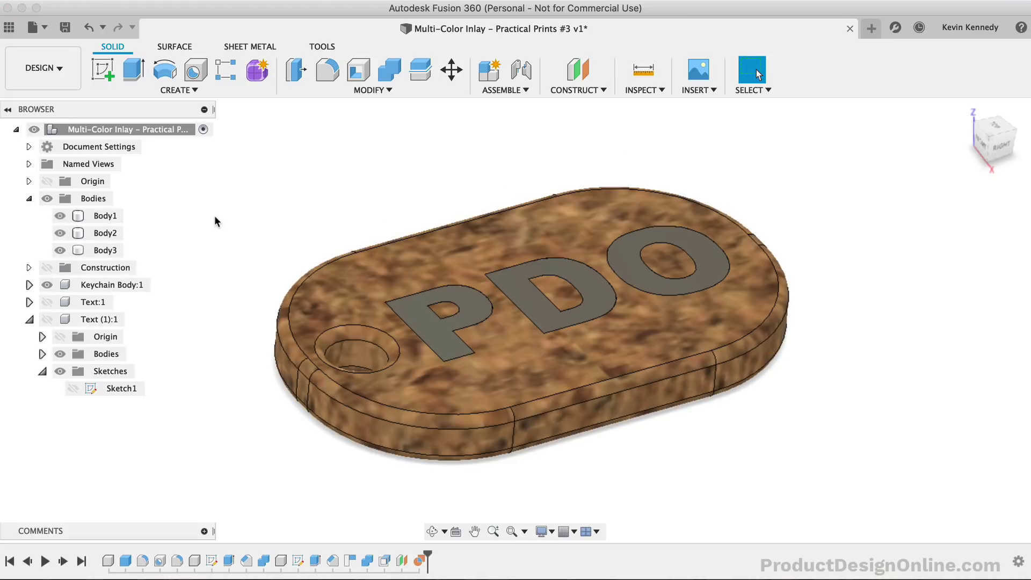
left_click(47, 285)
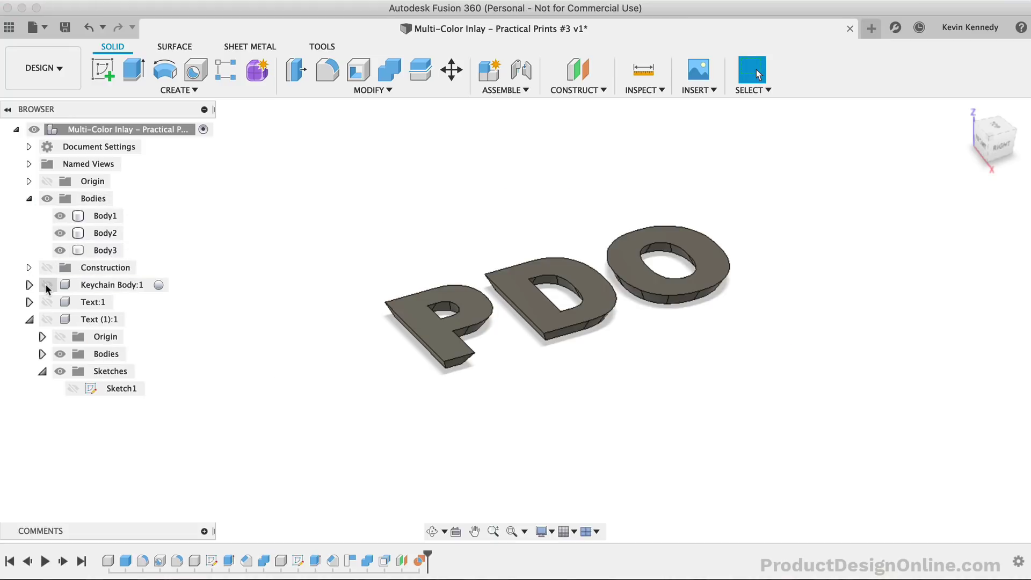
left_click(46, 285)
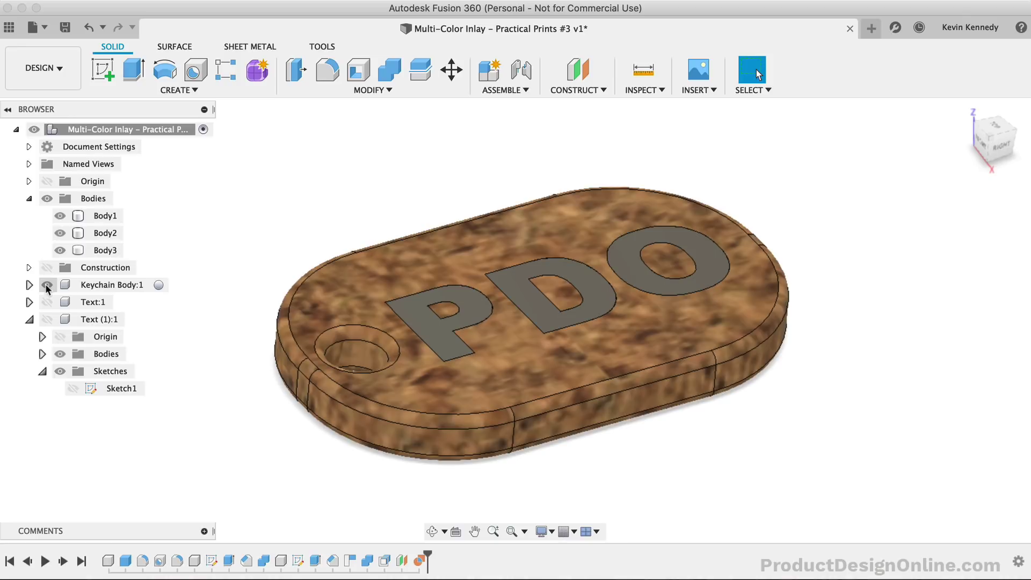
left_click(47, 286)
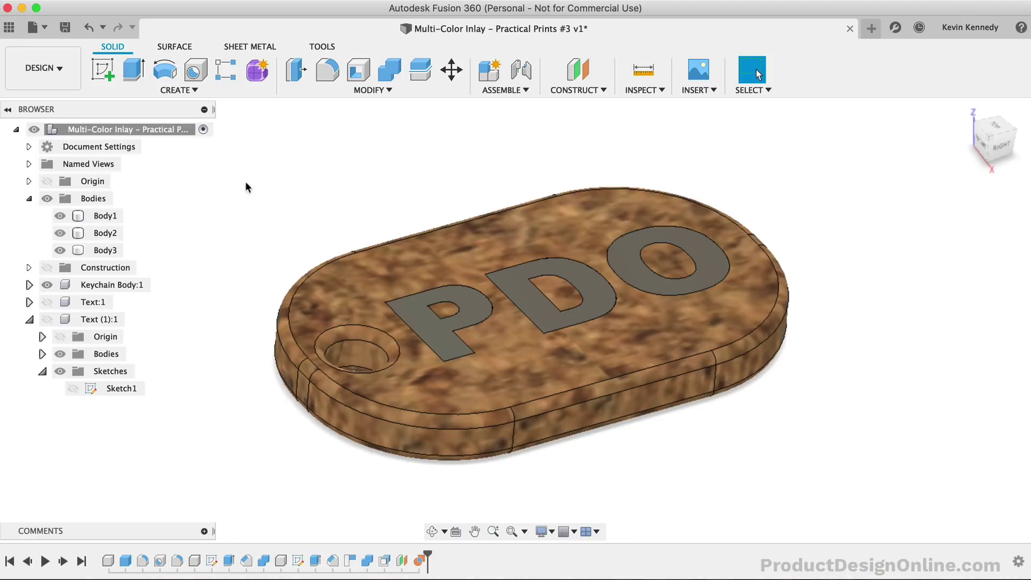
mouse_move(994, 139)
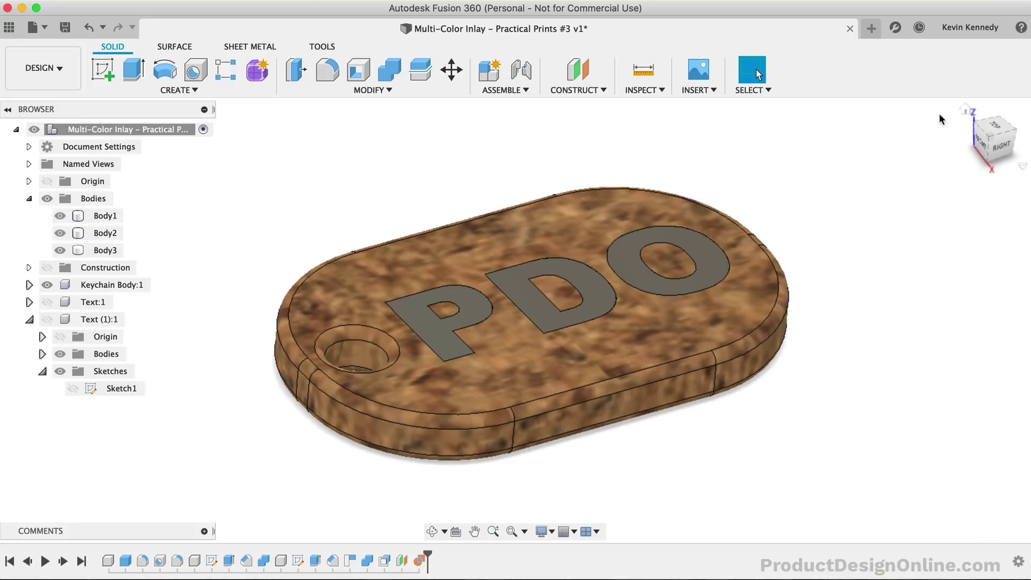
left_click(965, 111)
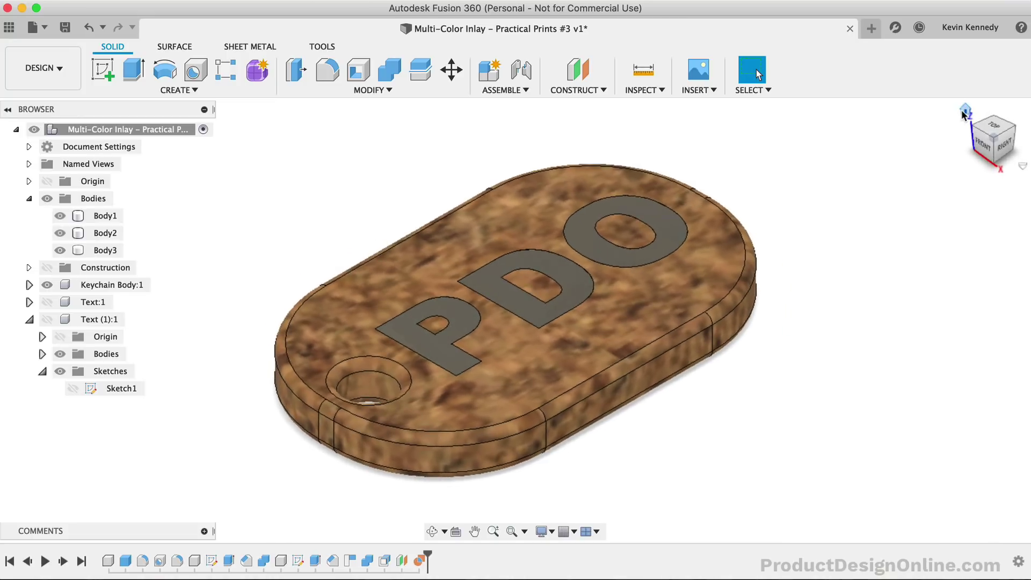